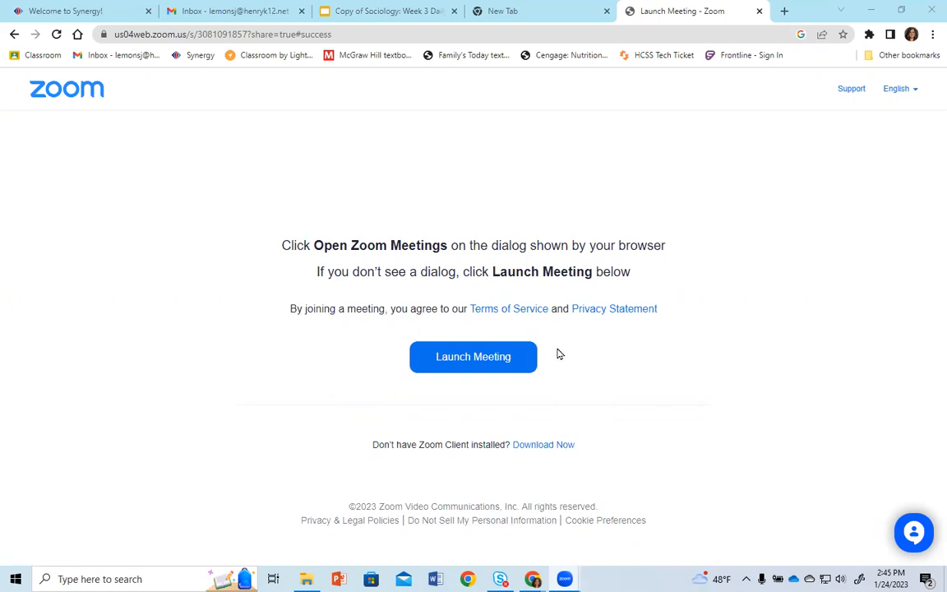
# Open Google Forms from the Google apps and create a new blank form.
pyautogui.click(536, 17)
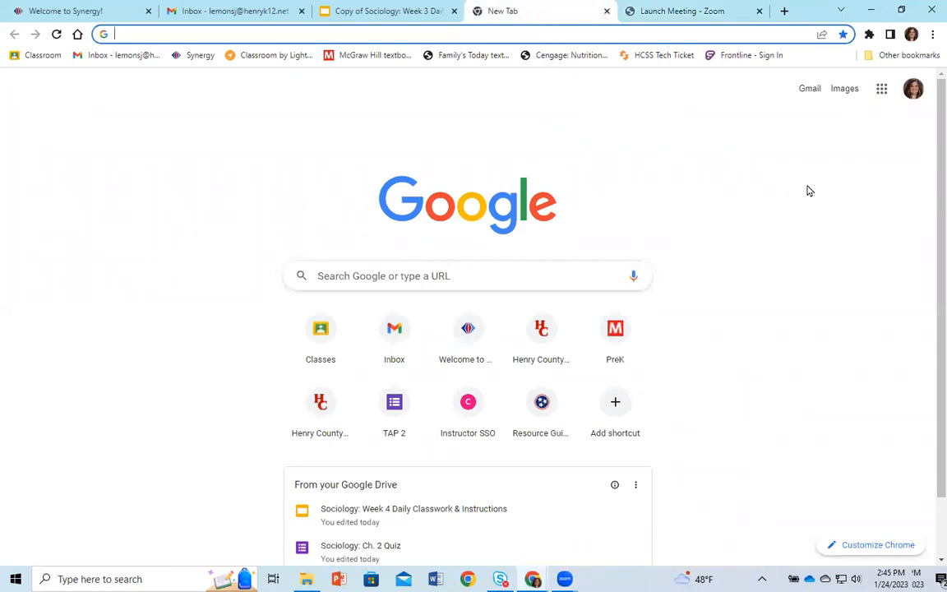
pyautogui.click(881, 91)
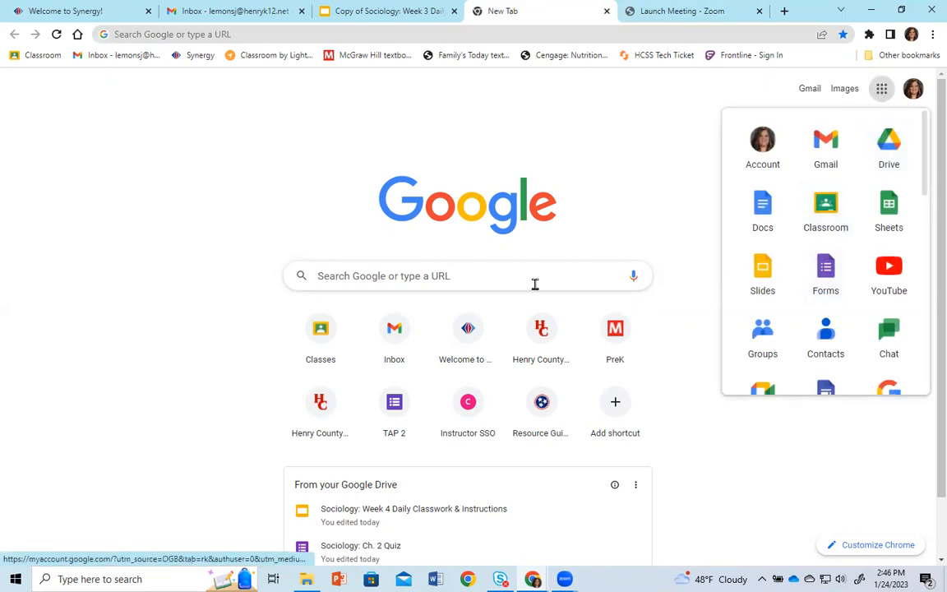
pyautogui.click(822, 274)
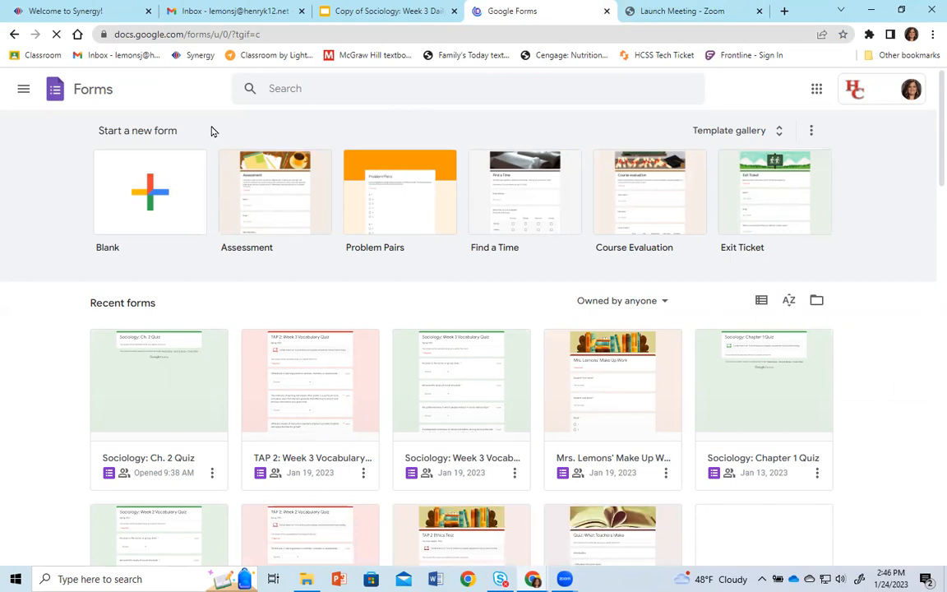
pyautogui.click(150, 202)
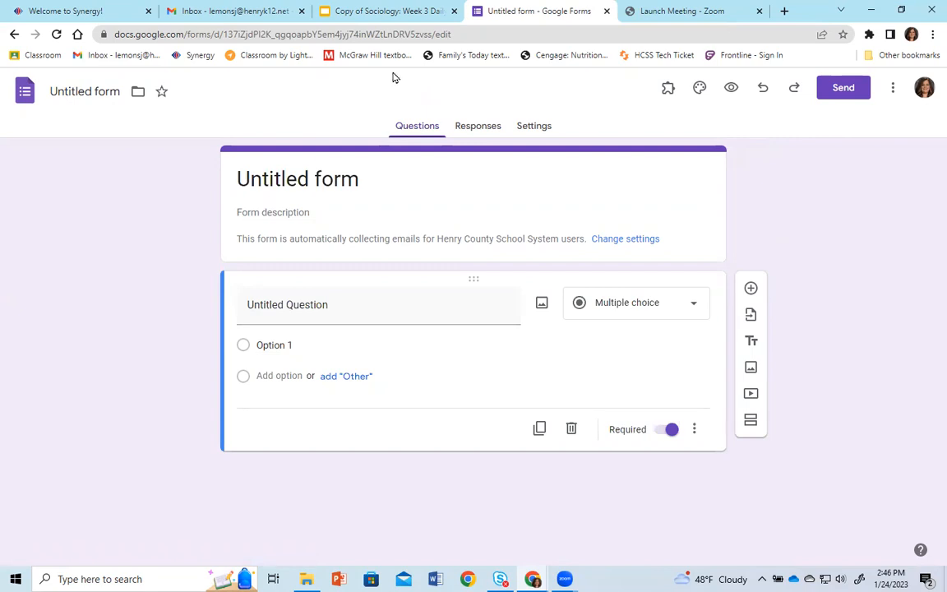
# Using the Sample Survey slide as reference, title the form "Sample Survey: Apple VS Android?" and give the form file the same name.
pyautogui.click(384, 15)
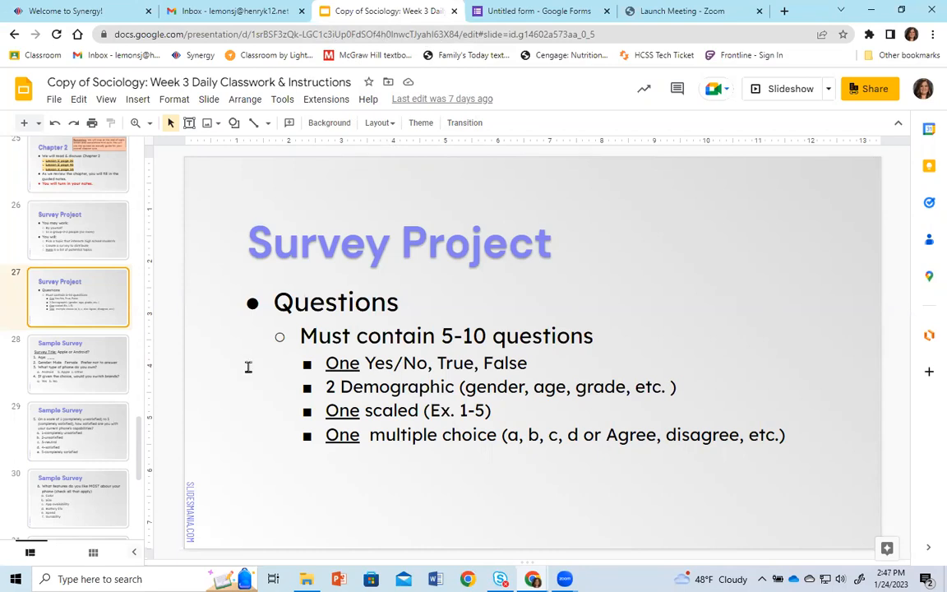
pyautogui.click(81, 374)
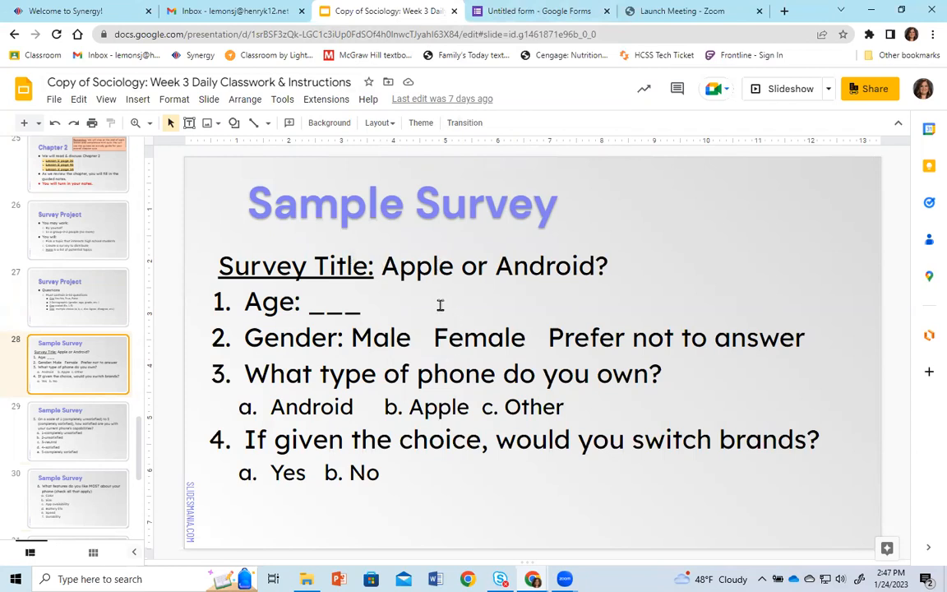
pyautogui.click(522, 7)
pyautogui.click(302, 185)
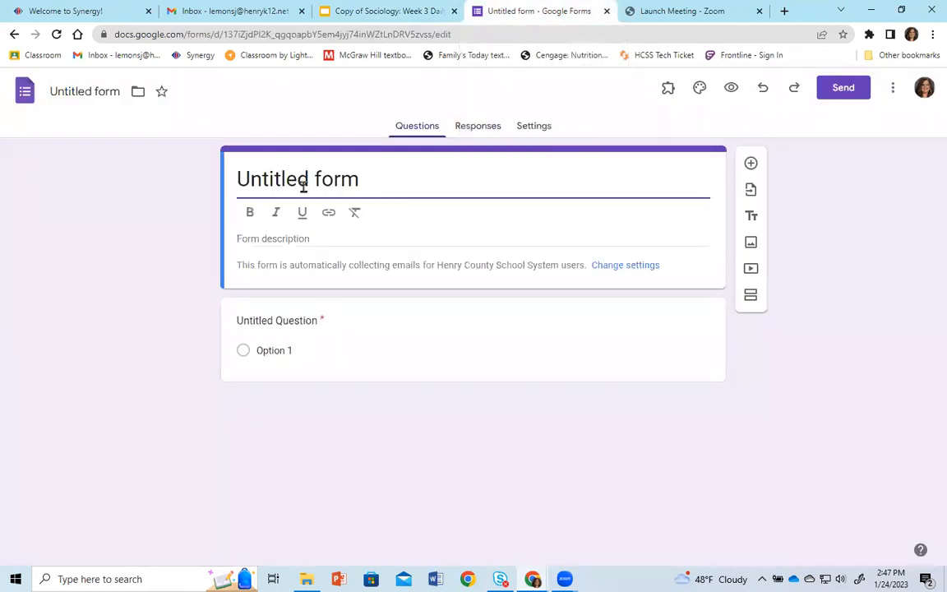
pyautogui.tripleClick(297, 186)
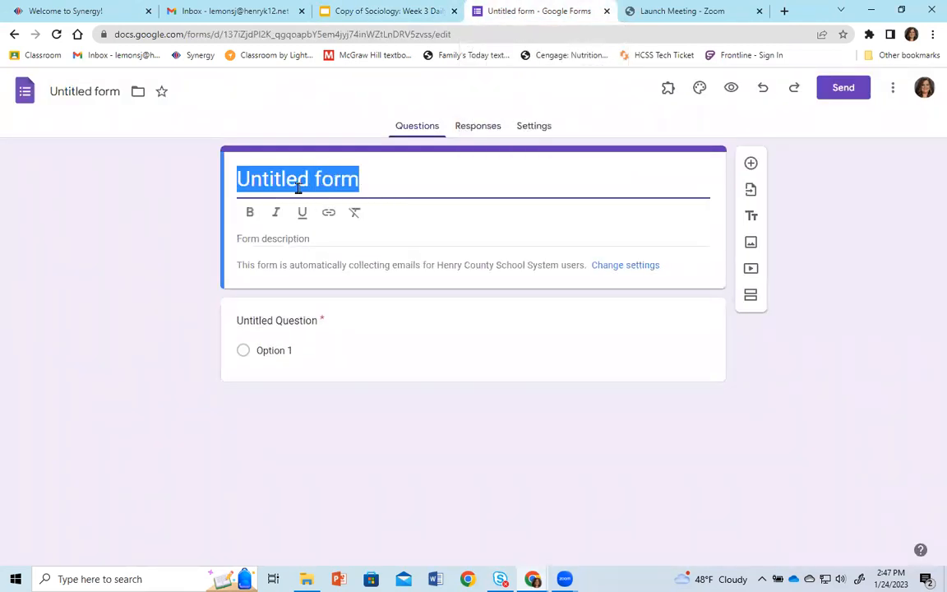
pyautogui.write('Sample Survey: Apple VS Andriod')
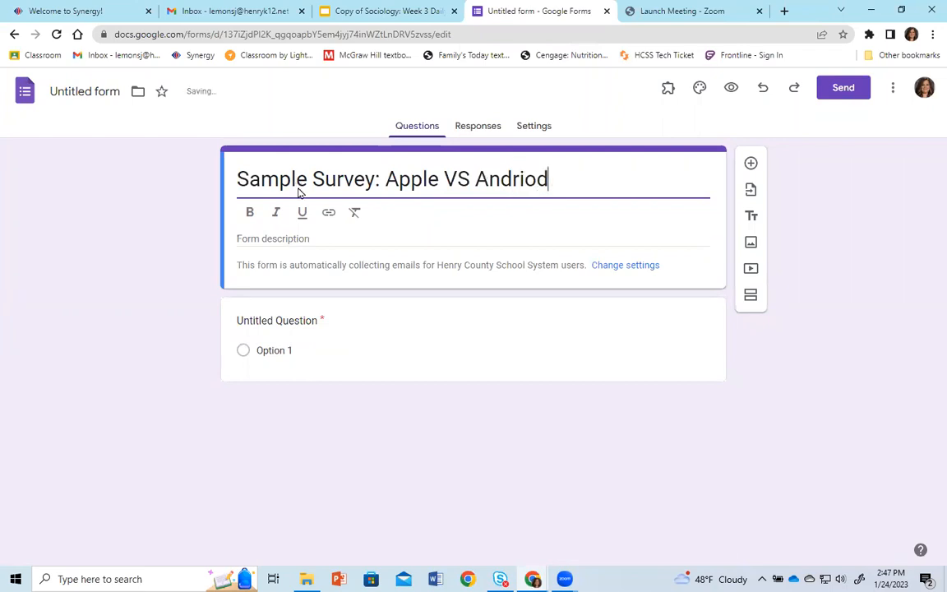
pyautogui.write('?')
pyautogui.press('BackSpace')
pyautogui.press('BackSpace')
pyautogui.press('BackSpace')
pyautogui.press('BackSpace')
pyautogui.write('oid?')
pyautogui.click(175, 205)
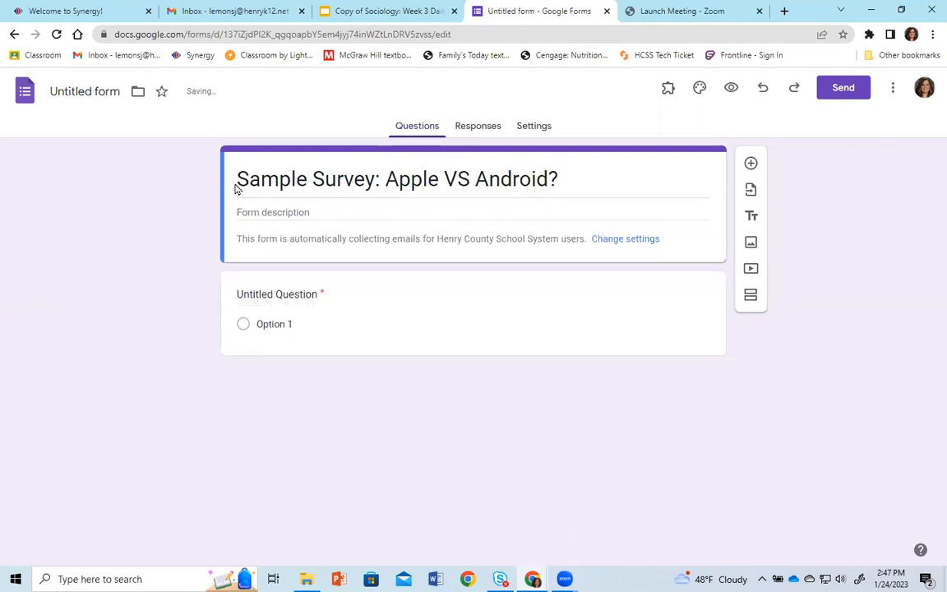
pyautogui.click(87, 89)
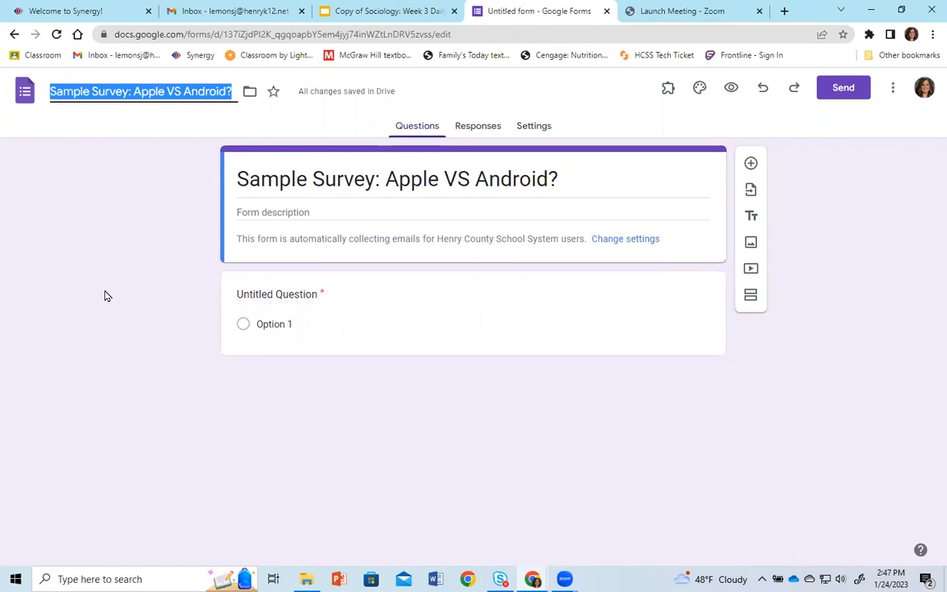
pyautogui.click(115, 175)
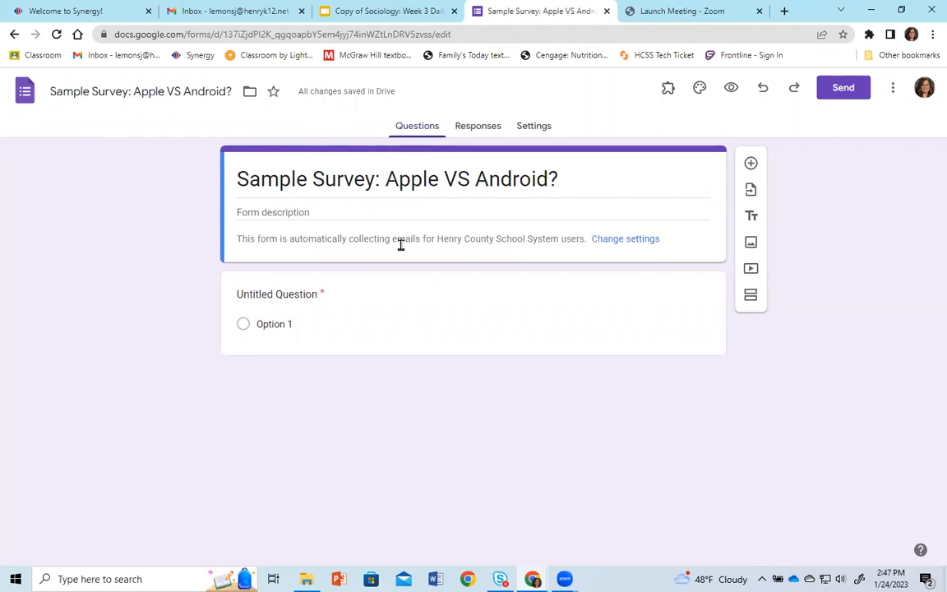
# Replace the untitled question with a short-answer question named "Survey Number".
pyautogui.click(289, 298)
pyautogui.write('Su')
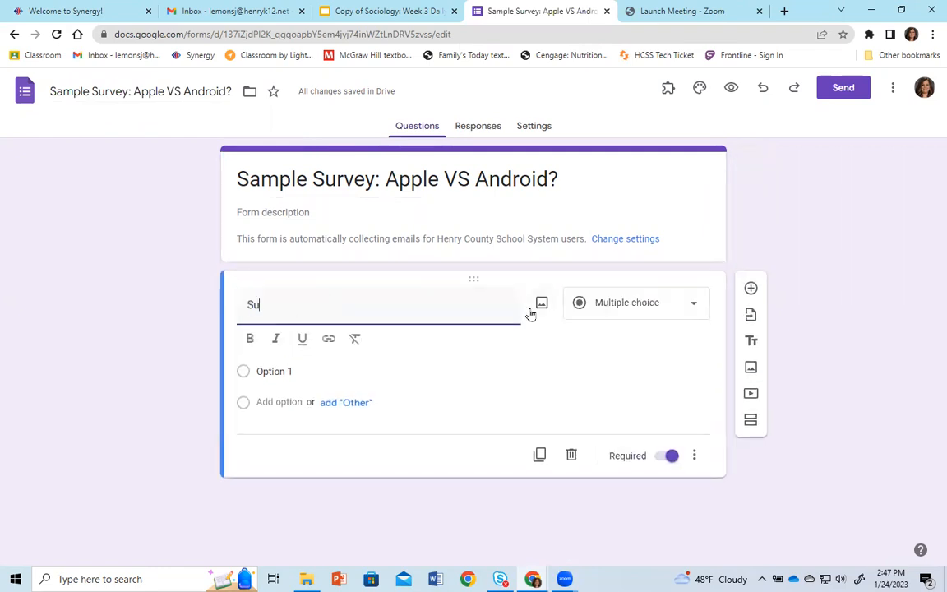
pyautogui.write('rvey Number')
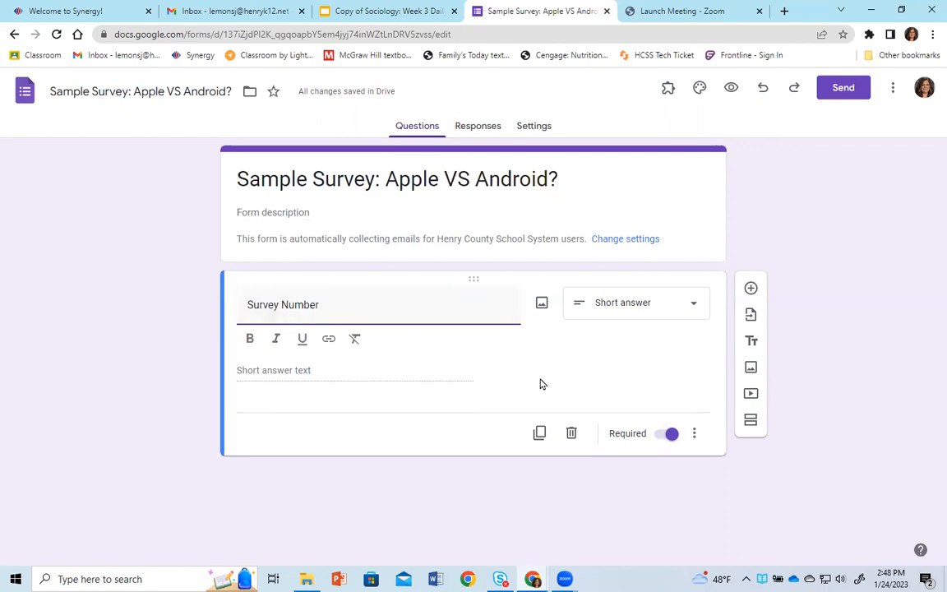
# Add the slide's first sample question, "Age", to the form and look through the available question types.
pyautogui.click(751, 290)
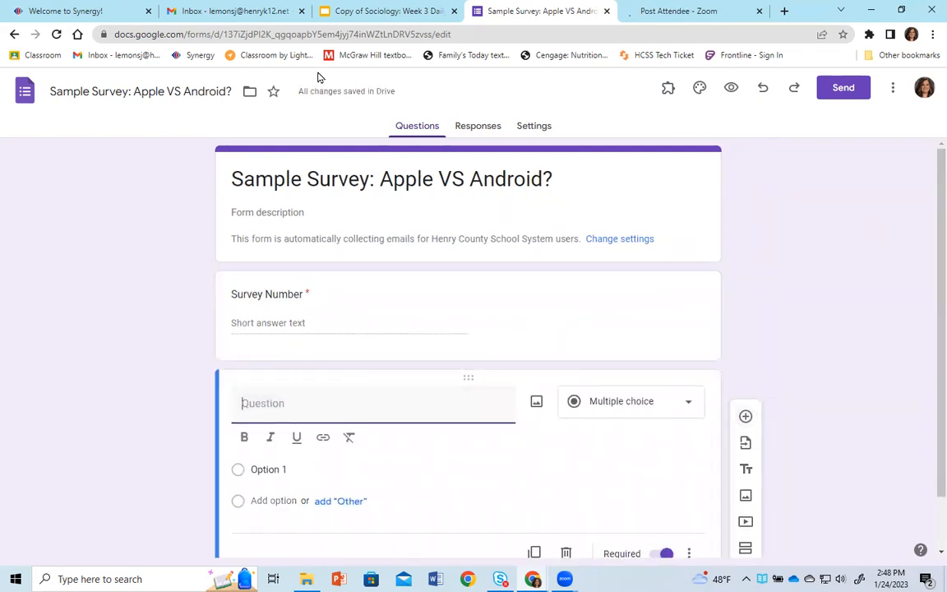
pyautogui.click(362, 8)
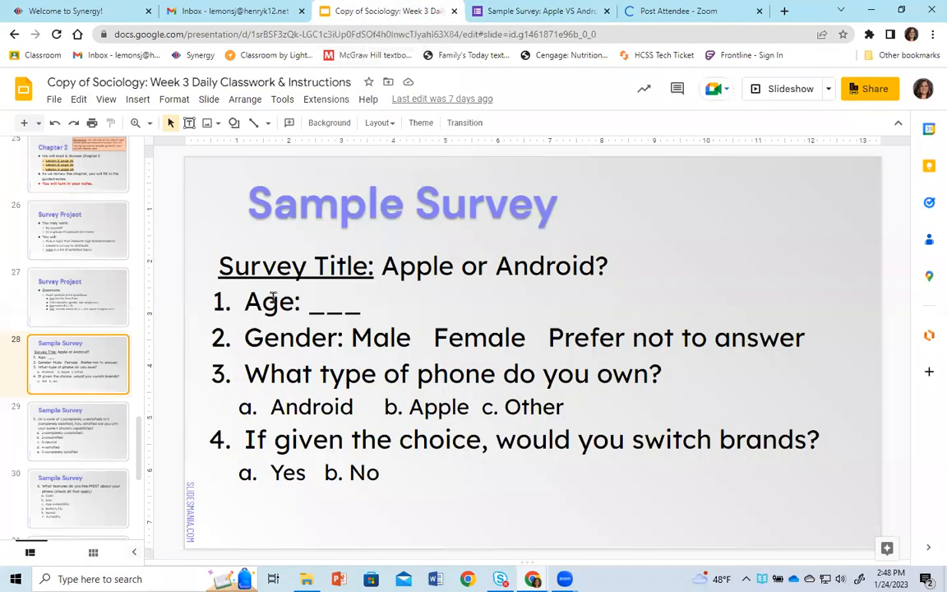
pyautogui.click(525, 11)
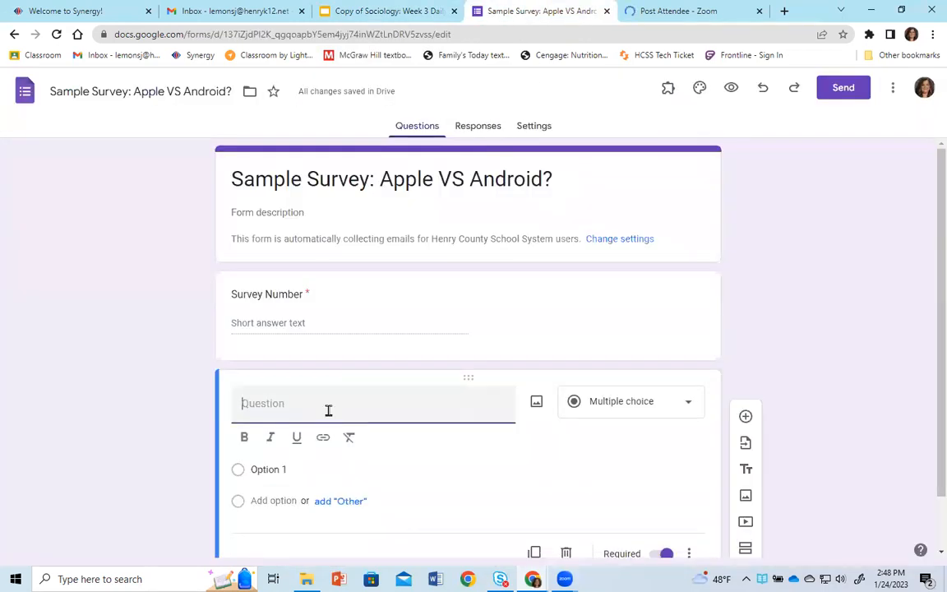
pyautogui.write('Age')
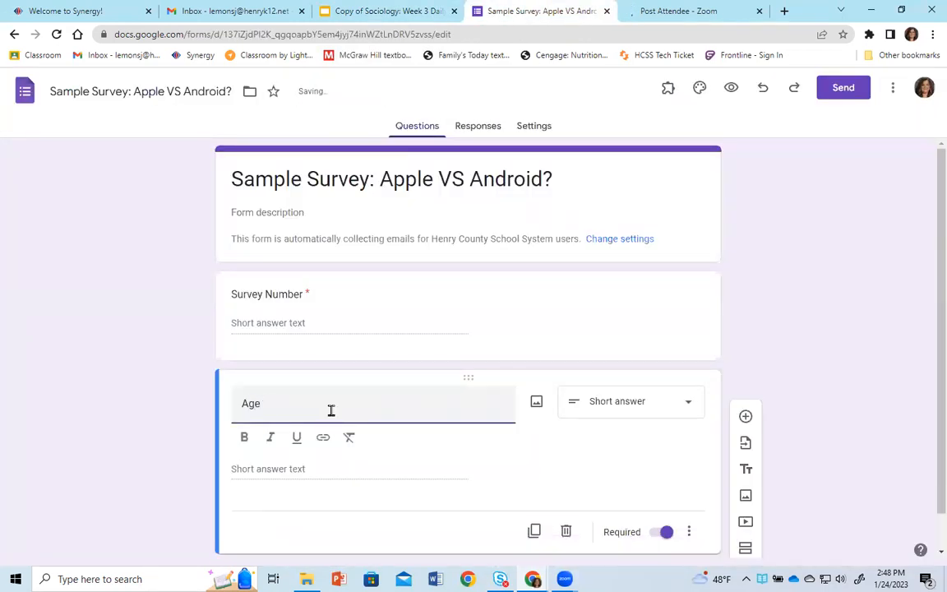
pyautogui.click(610, 411)
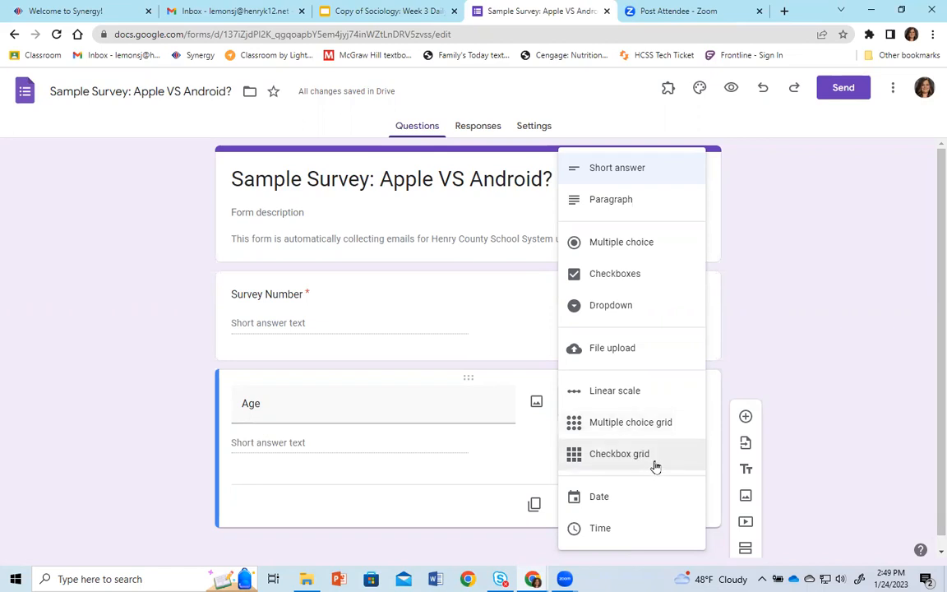
pyautogui.click(799, 358)
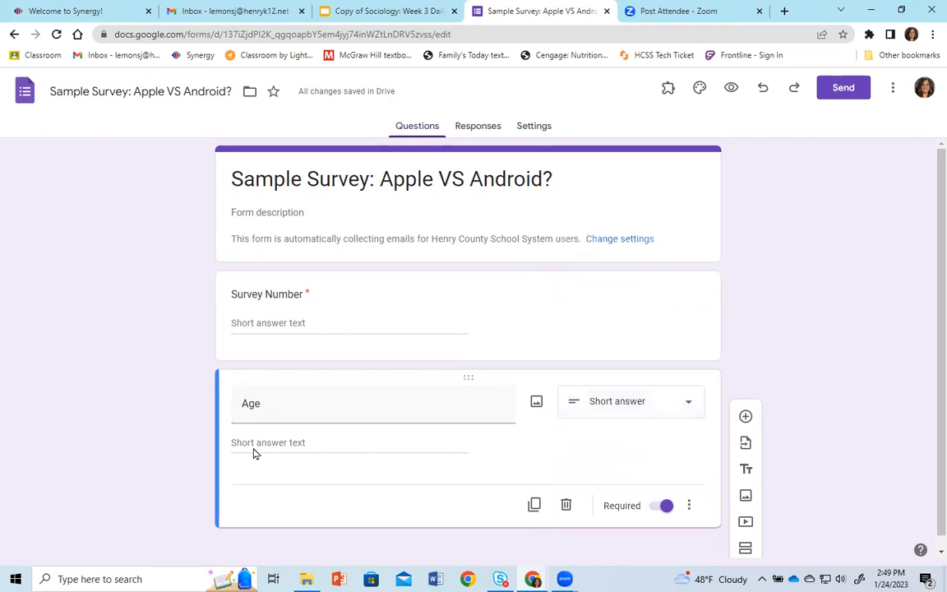
# Make the Age question multiple choice with the options 15, 16, 17 and 18.
pyautogui.click(613, 417)
pyautogui.click(638, 245)
pyautogui.click(332, 448)
pyautogui.write('15')
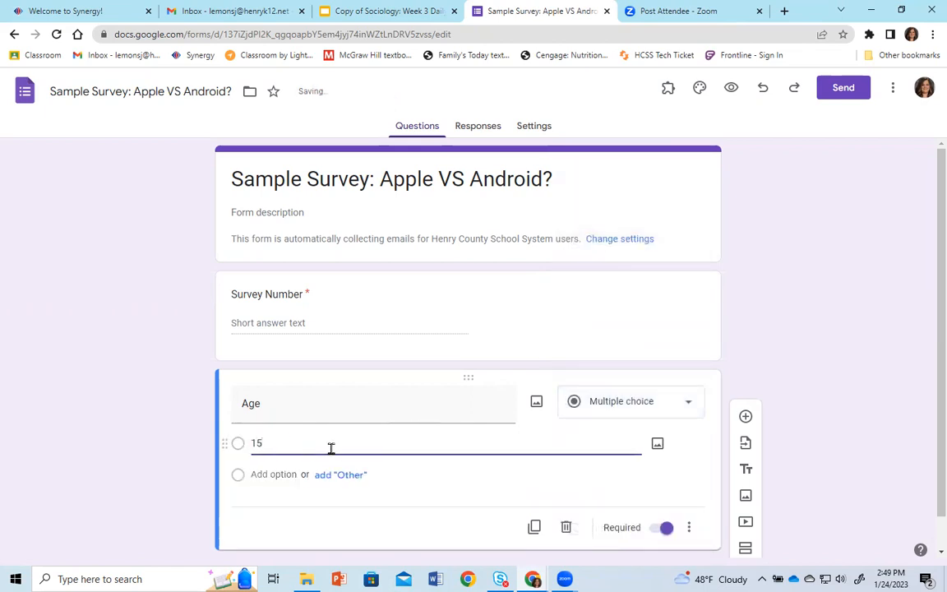
pyautogui.press('Tab')
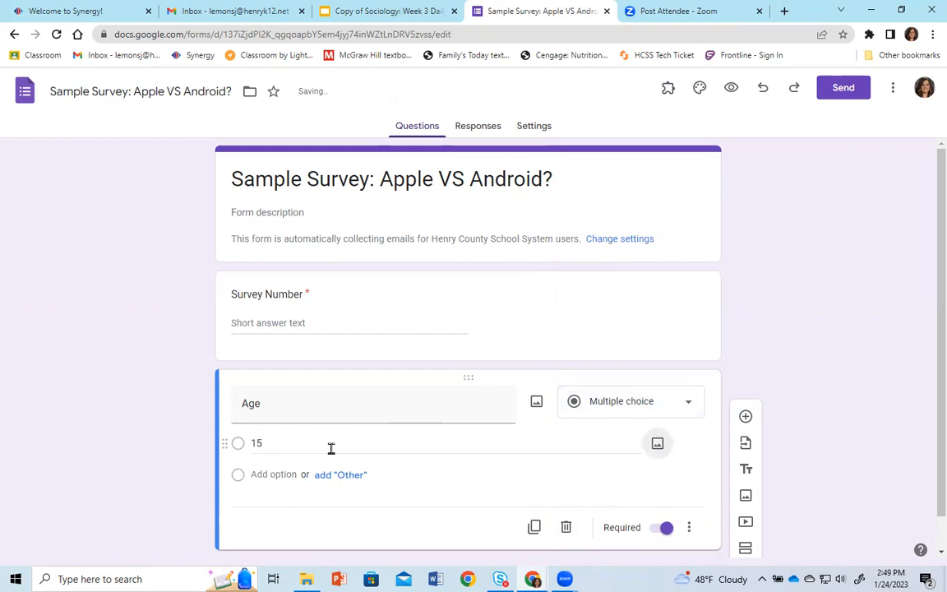
pyautogui.click(255, 477)
pyautogui.write('16')
pyautogui.click(280, 509)
pyautogui.write('17')
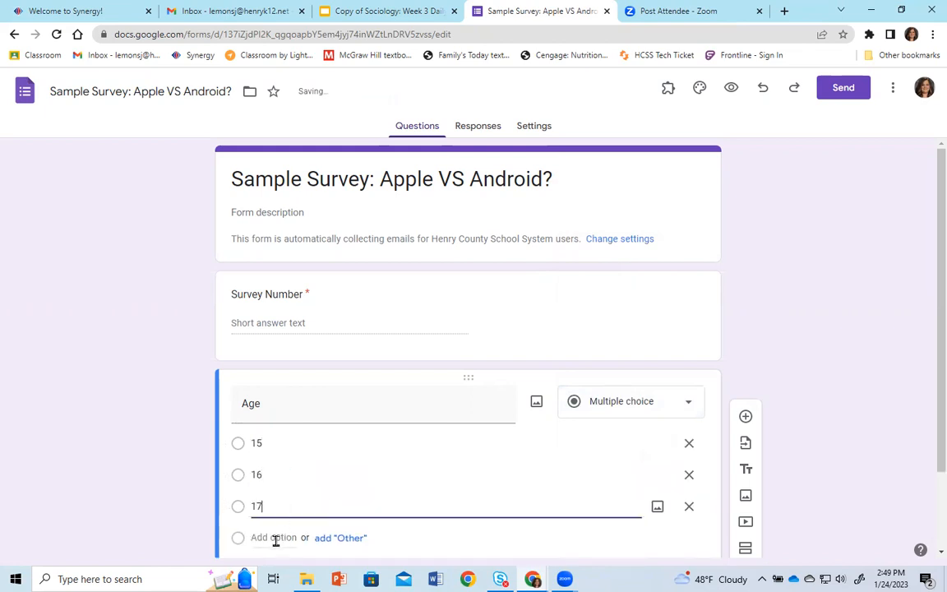
pyautogui.click(275, 539)
pyautogui.write('18')
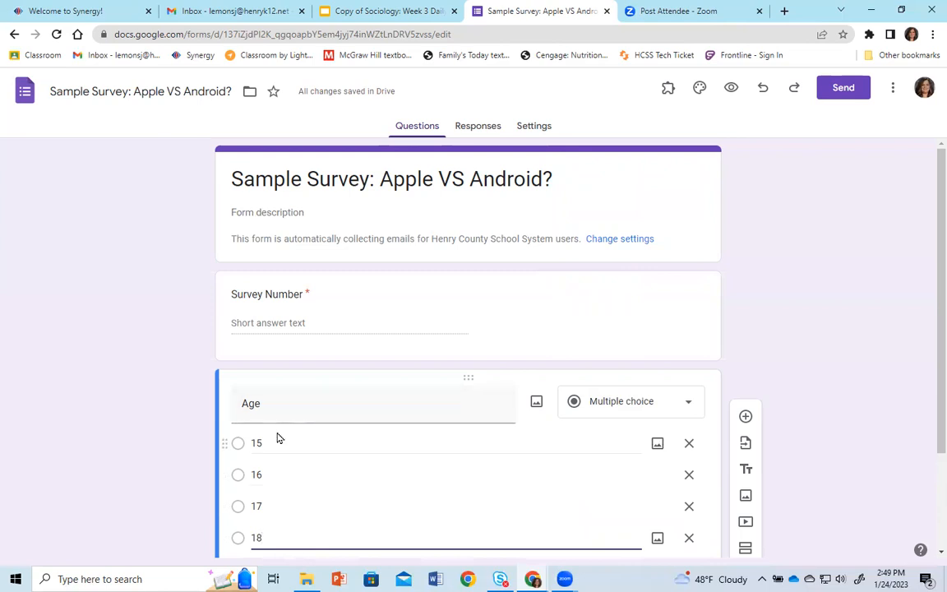
pyautogui.click(652, 407)
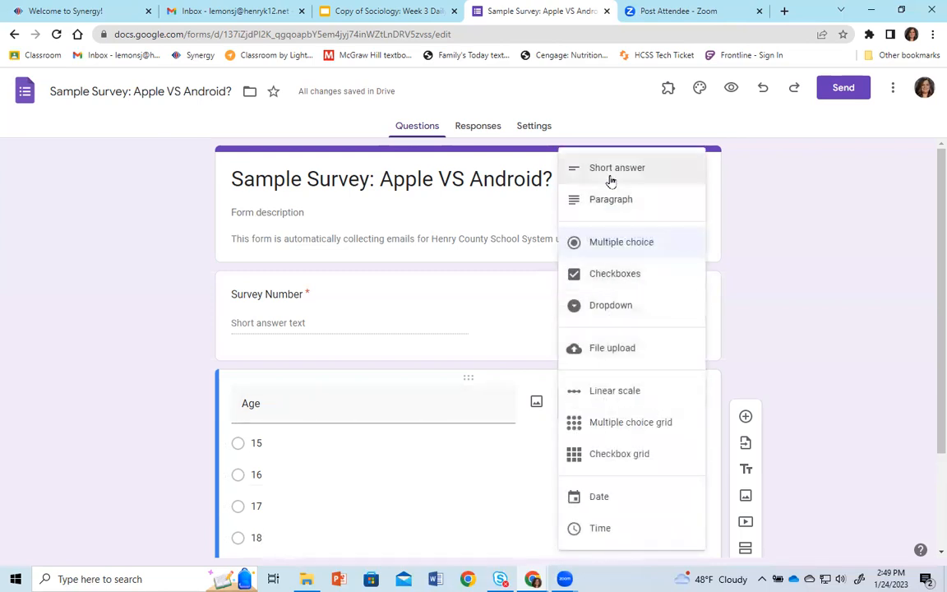
pyautogui.click(799, 319)
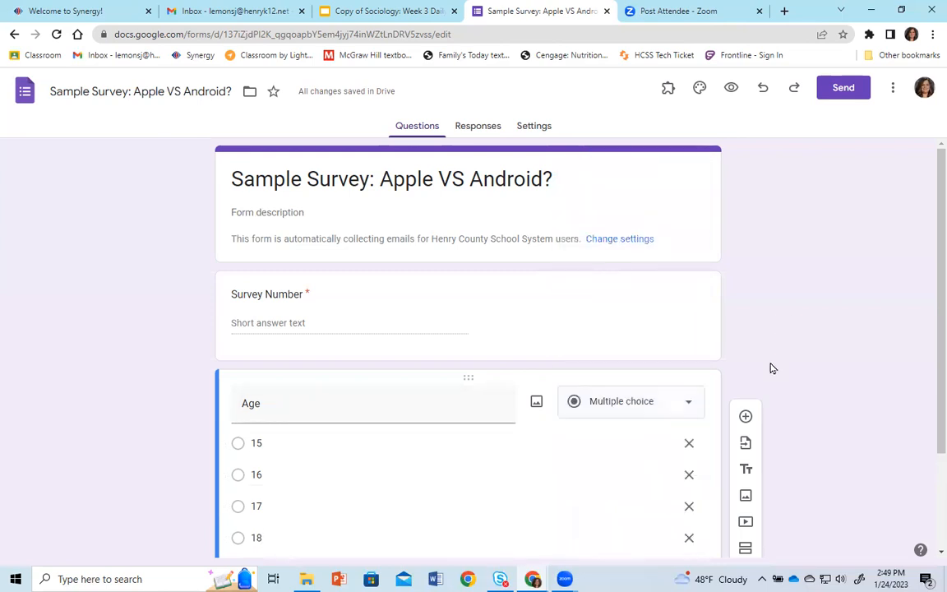
# Add a multiple-choice "Gender" question with "Male" and all suggested options: Female, Prefer not to say and Other.
pyautogui.click(745, 418)
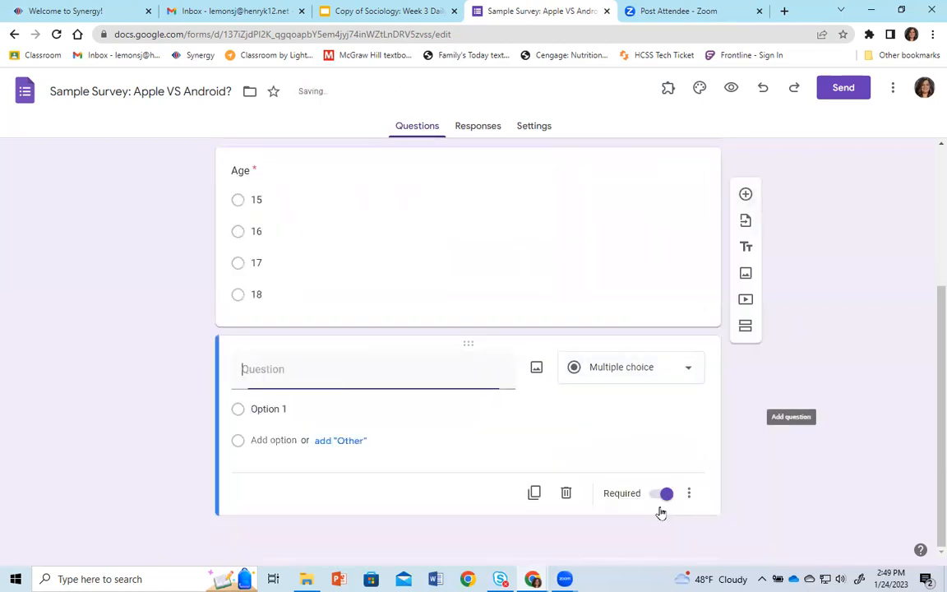
pyautogui.click(325, 13)
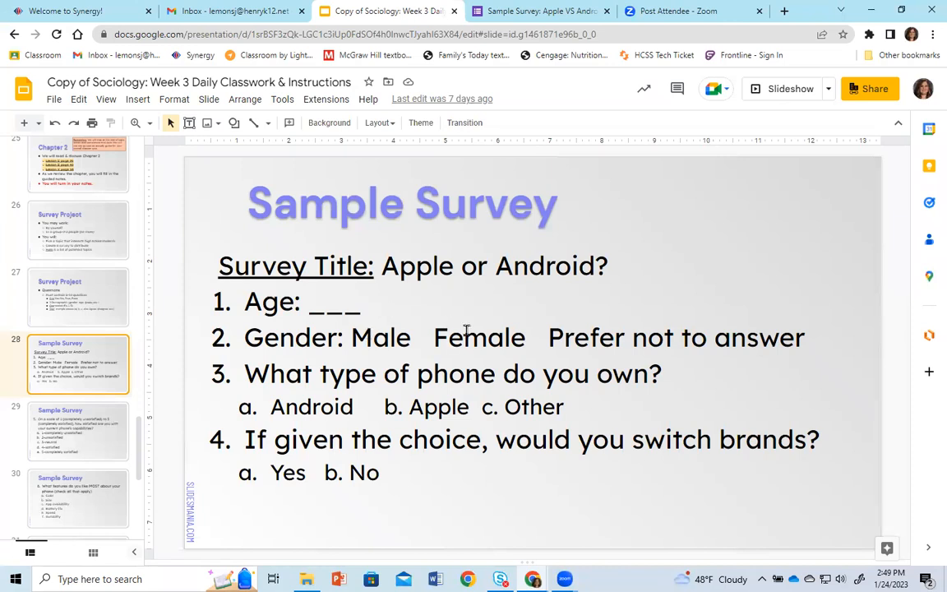
pyautogui.click(542, 11)
pyautogui.write('G')
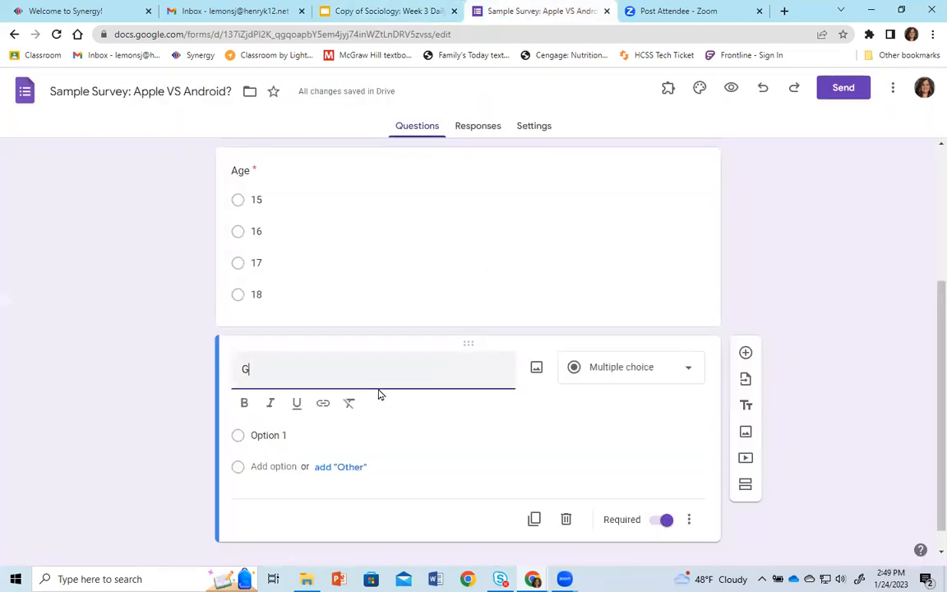
pyautogui.write('enger')
pyautogui.press('BackSpace')
pyautogui.press('BackSpace')
pyautogui.press('BackSpace')
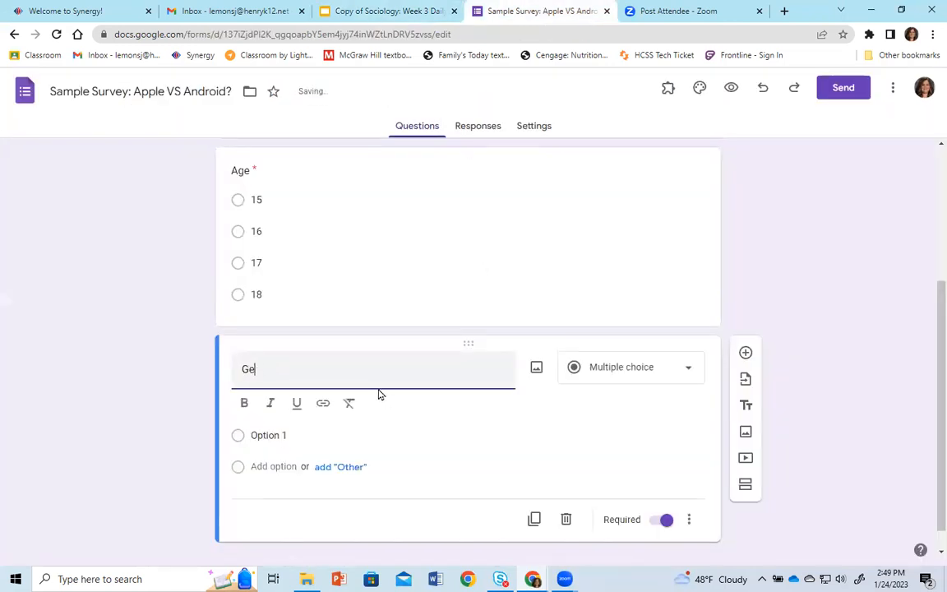
pyautogui.click(319, 435)
pyautogui.write('Male')
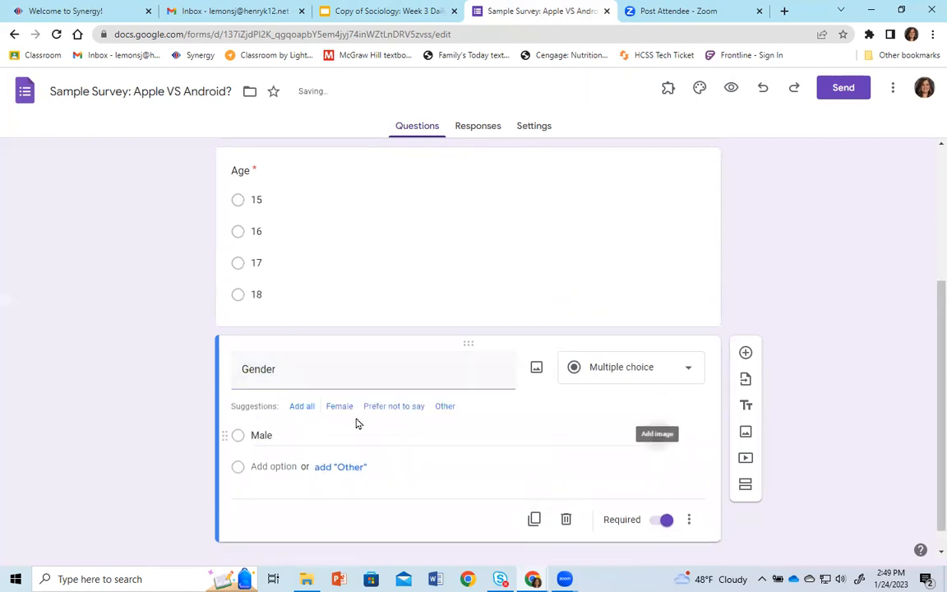
pyautogui.click(302, 406)
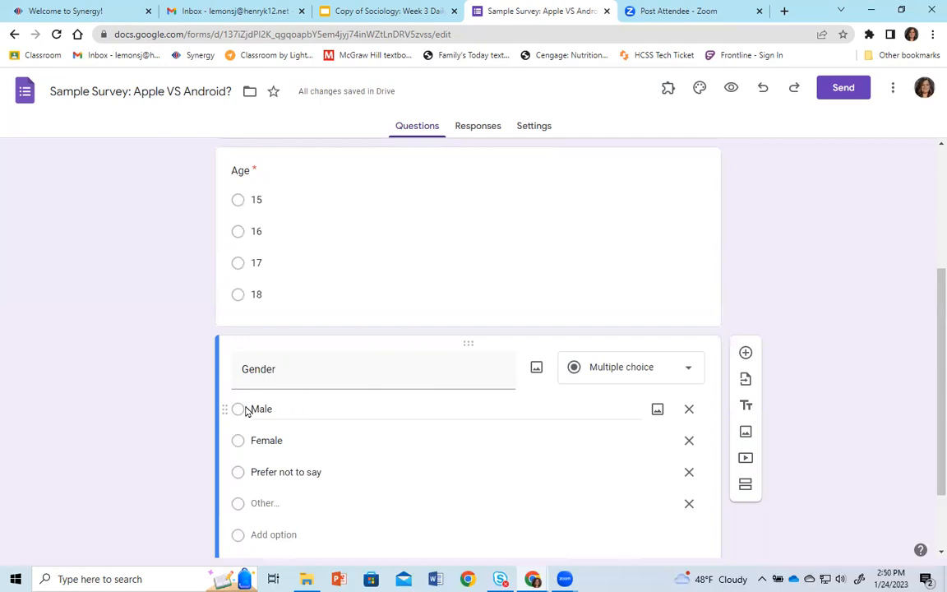
# Add a question below Gender with the slide's third question, "What type of phone do you own?", copied in as its text.
pyautogui.scroll(-2, 360, 473)
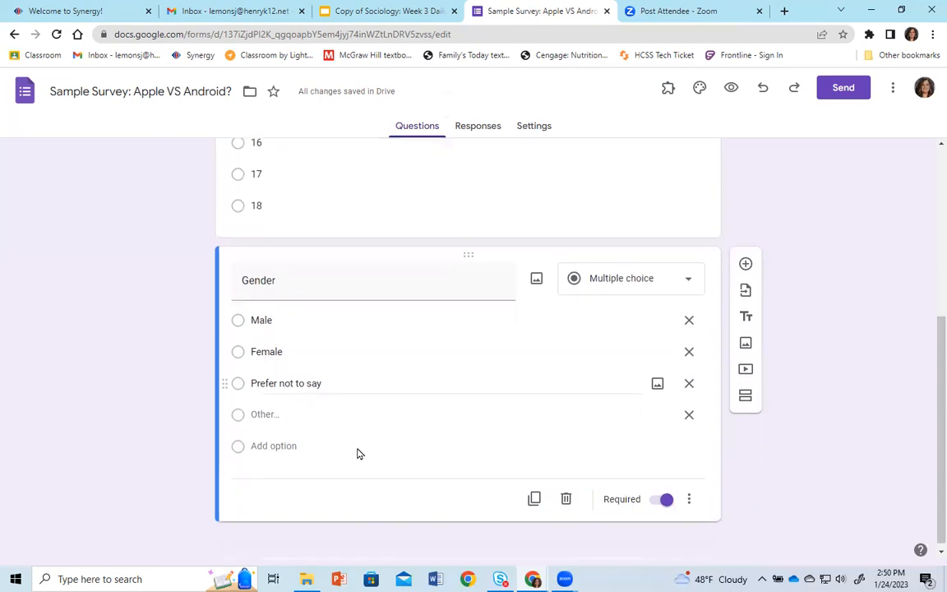
pyautogui.click(745, 260)
pyautogui.click(386, 11)
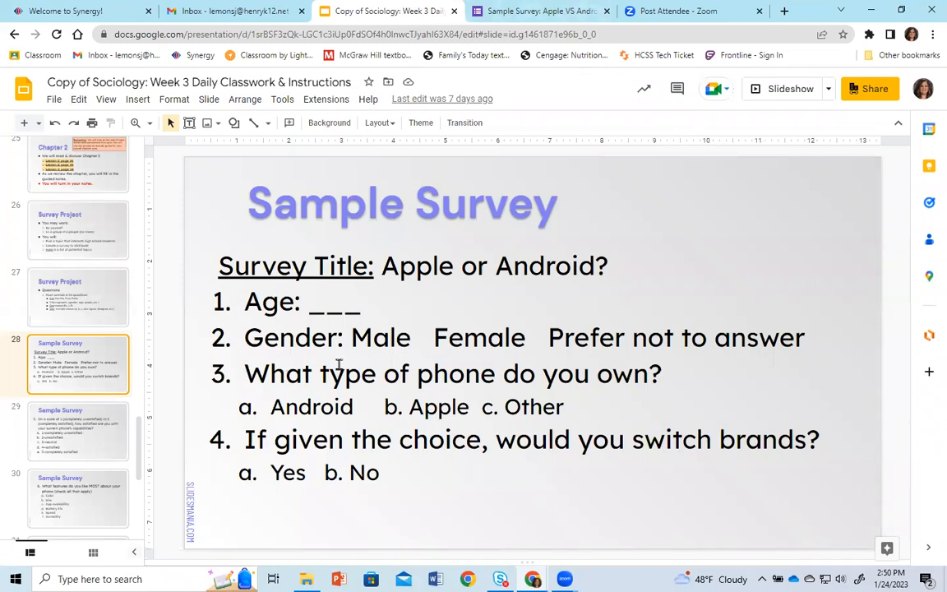
pyautogui.moveTo(566, 378); pyautogui.dragTo(257, 372)
pyautogui.hotkey('ctrl', 'c')
pyautogui.click(526, 11)
pyautogui.hotkey('ctrl', 'v')
pyautogui.click(336, 511)
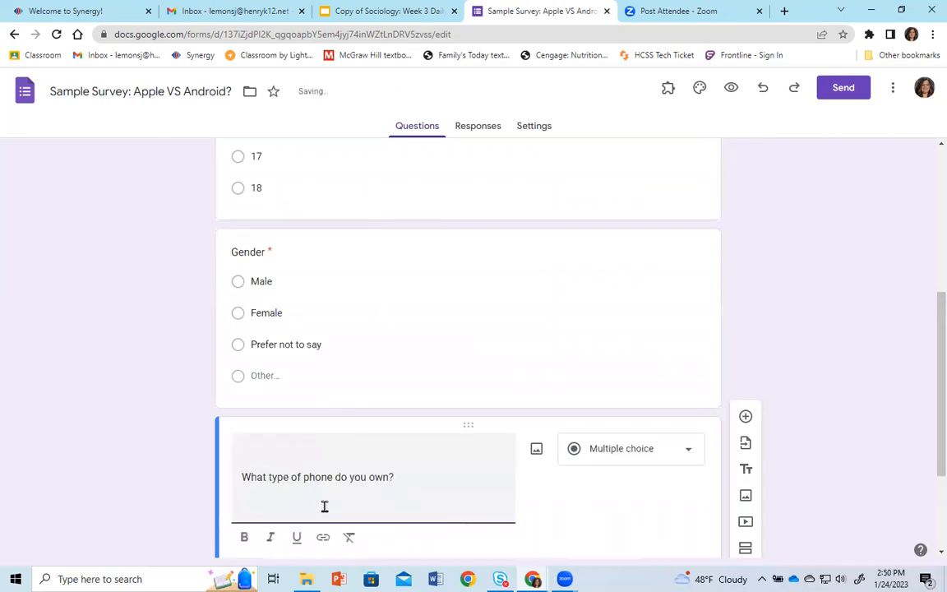
pyautogui.scroll(-2, 345, 452)
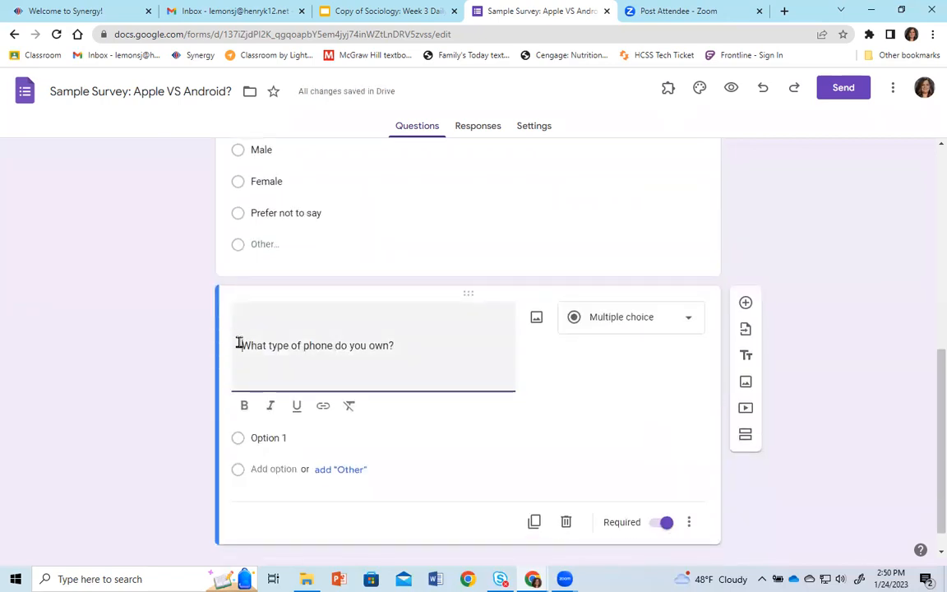
# Copy the slide's answer choices into the phone-type question's first option and trim it to "Android".
pyautogui.click(368, 9)
pyautogui.click(348, 371)
pyautogui.moveTo(457, 403); pyautogui.dragTo(561, 404)
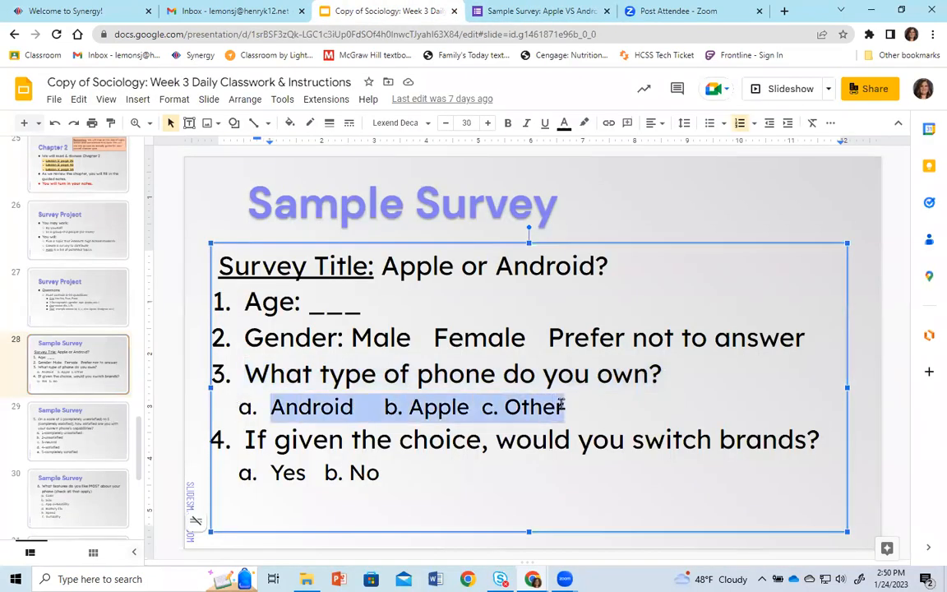
pyautogui.click(539, 11)
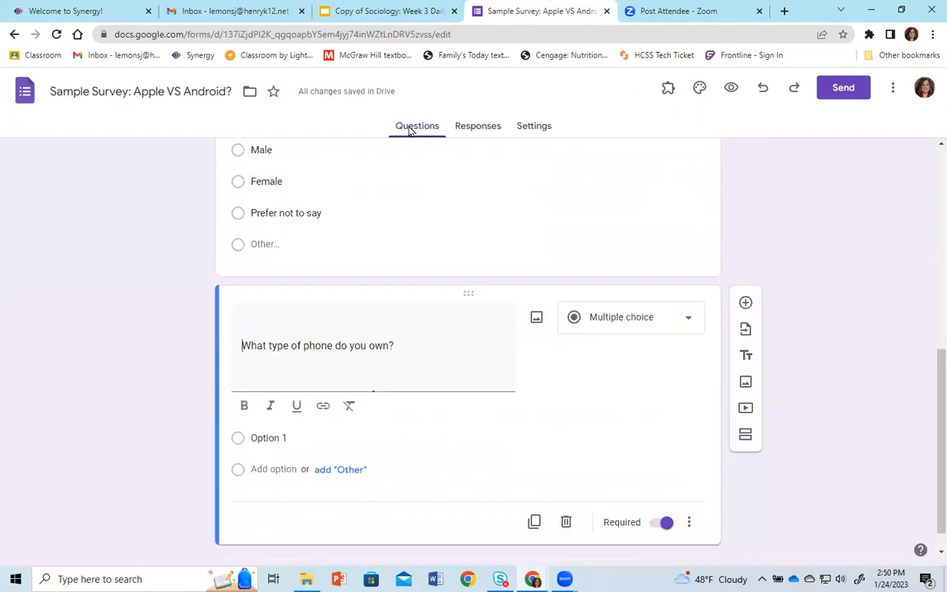
pyautogui.click(271, 438)
pyautogui.hotkey('ctrl', 'v')
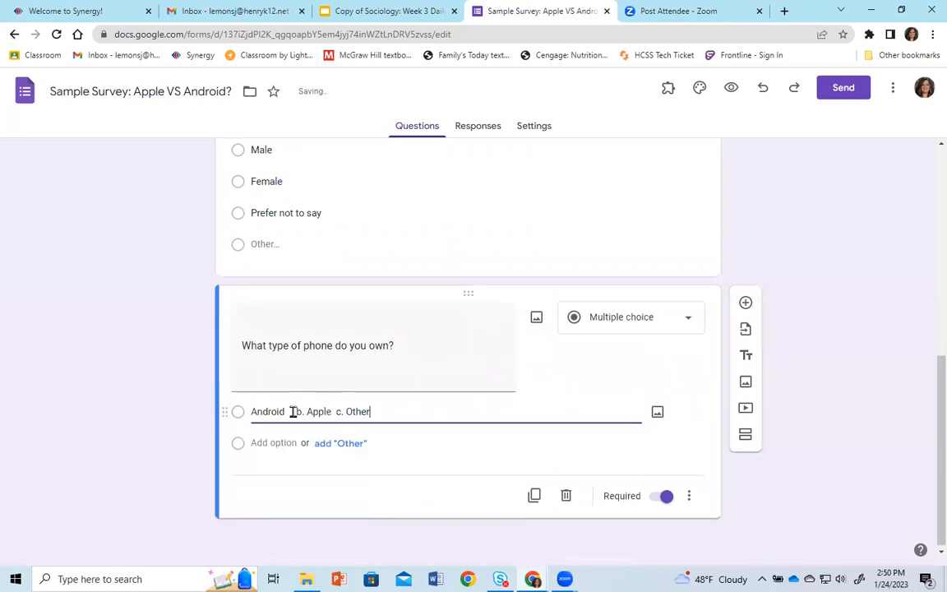
pyautogui.moveTo(289, 411); pyautogui.dragTo(397, 410)
pyautogui.press('BackSpace')
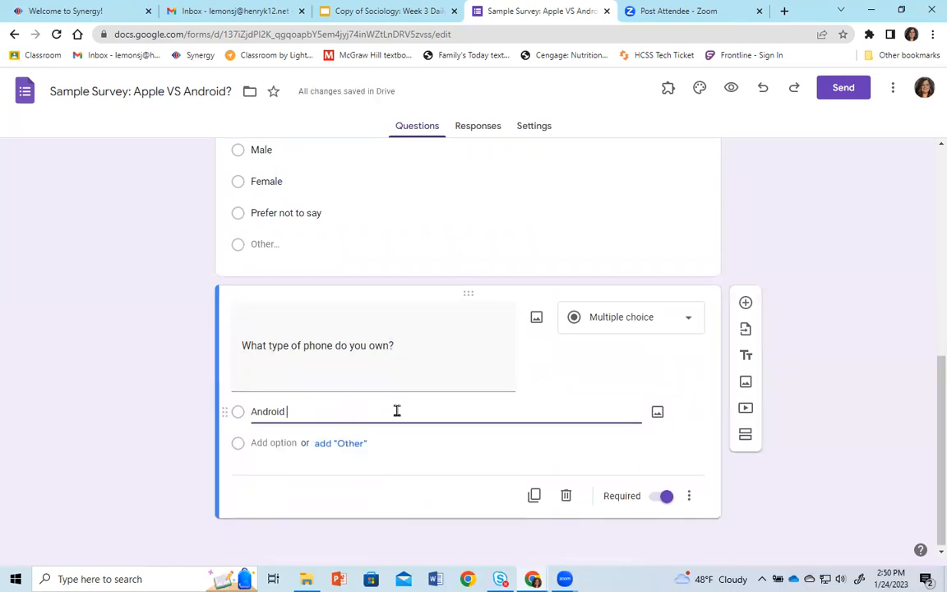
# Add "Apple" and "Other" as further options of the phone-type question.
pyautogui.click(275, 443)
pyautogui.write('Apple')
pyautogui.press('Tab')
pyautogui.press('Tab')
pyautogui.press('Tab')
pyautogui.press('Return')
pyautogui.write('Other')
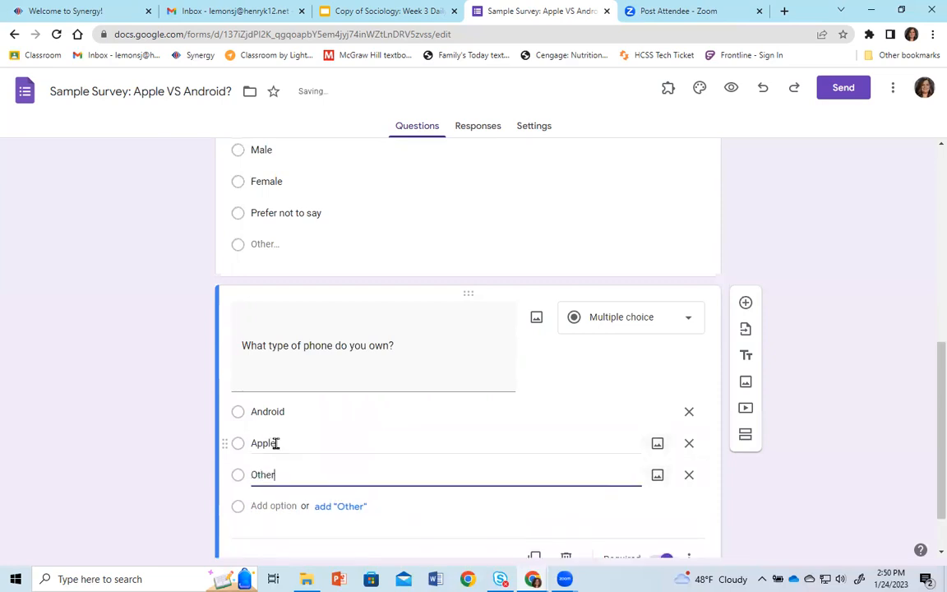
# Add a new question with the slide's text "If given the choice, would you switch brands?".
pyautogui.click(745, 303)
pyautogui.click(393, 11)
pyautogui.moveTo(245, 441); pyautogui.dragTo(812, 440)
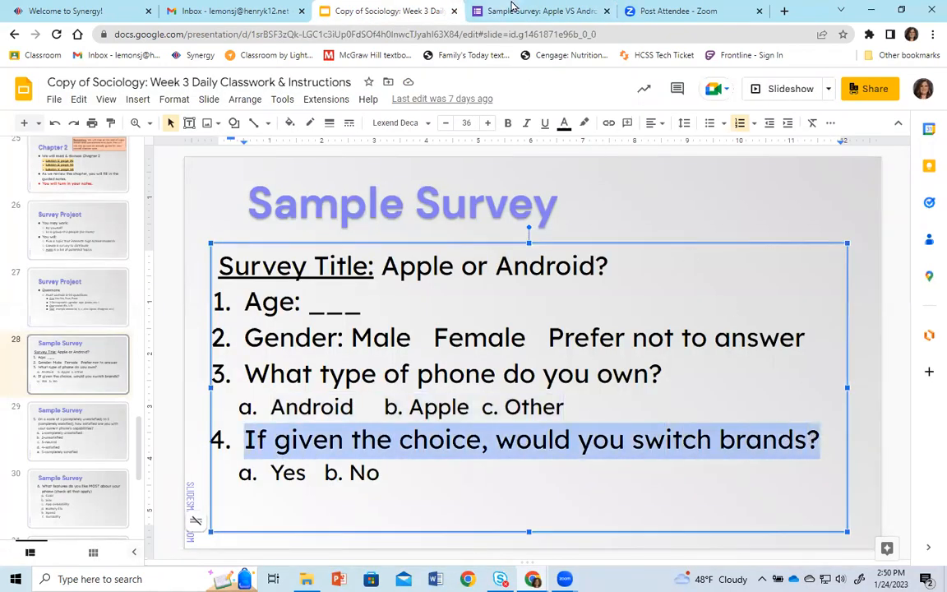
pyautogui.click(512, 8)
pyautogui.hotkey('ctrl', 'v')
pyautogui.click(277, 444)
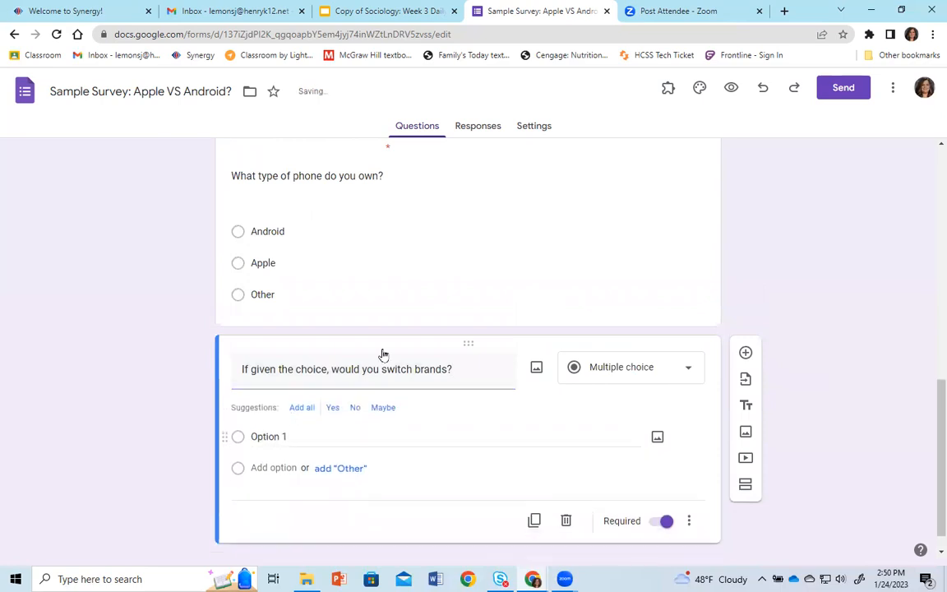
# Fill the switch-brands question with the suggested options, check the slide's choices and remove Maybe to keep only Yes and No.
pyautogui.click(301, 411)
pyautogui.click(371, 10)
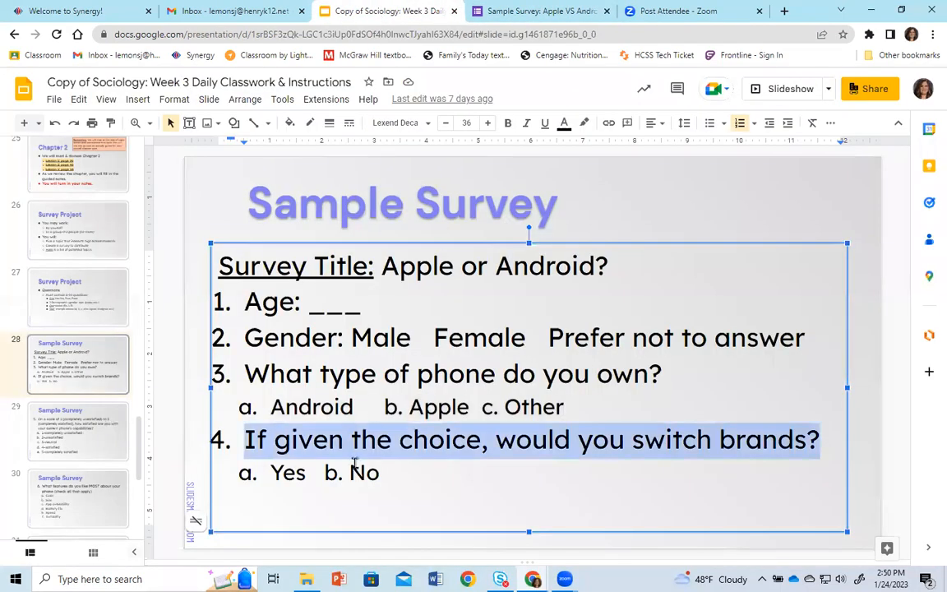
pyautogui.click(526, 11)
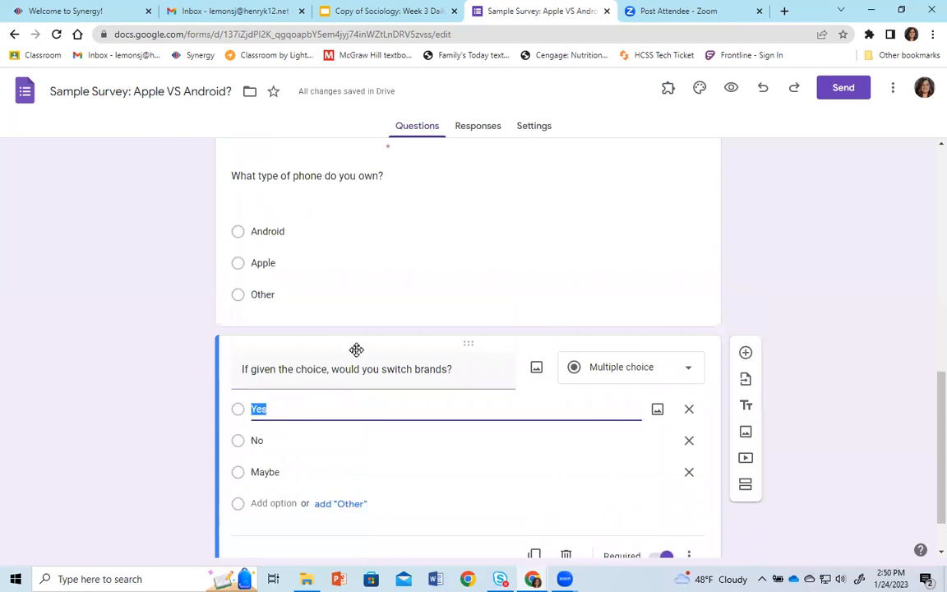
pyautogui.click(689, 475)
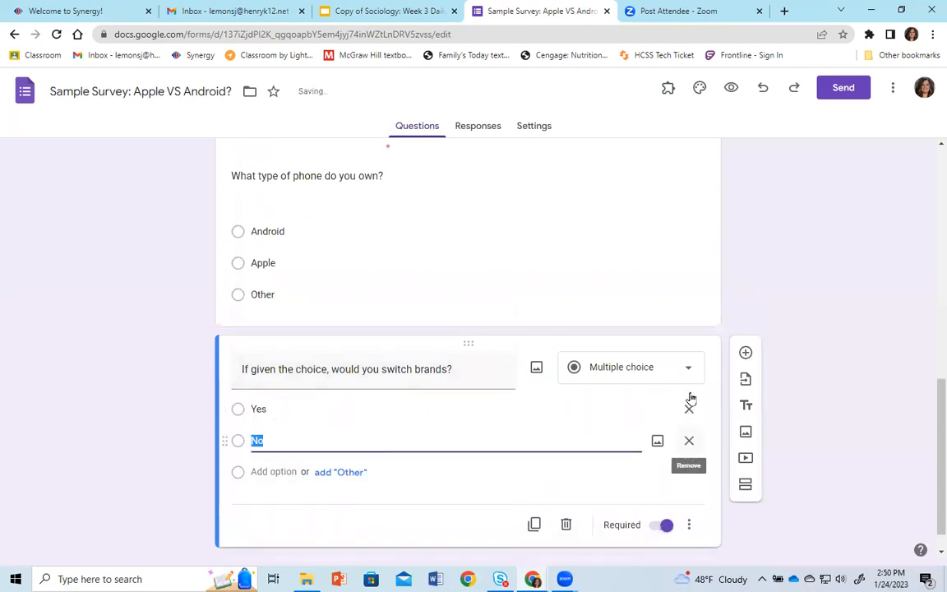
# Add the next slide's question about satisfaction with the current phone's capabilities as a linear scale from 1 to 5.
pyautogui.click(745, 352)
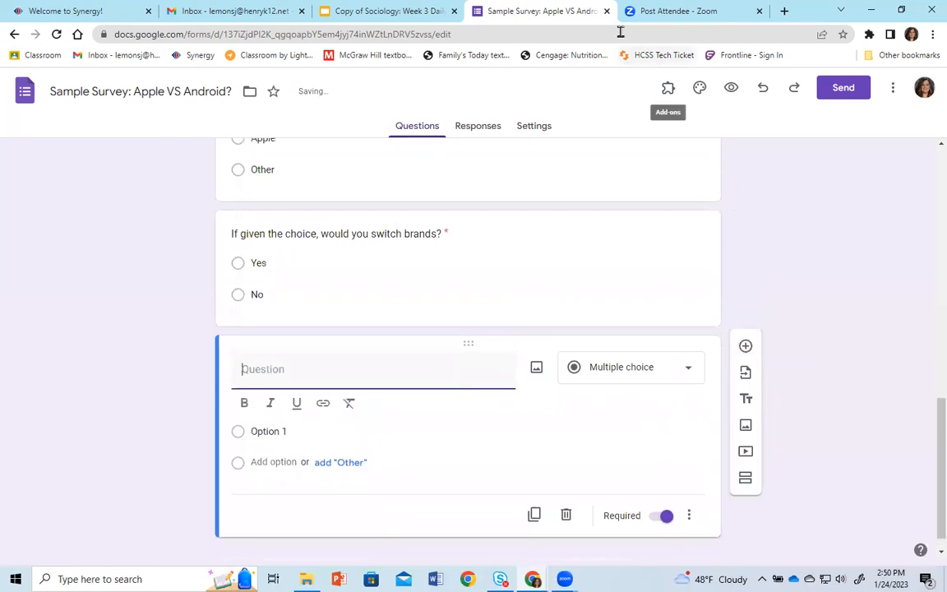
pyautogui.click(364, 10)
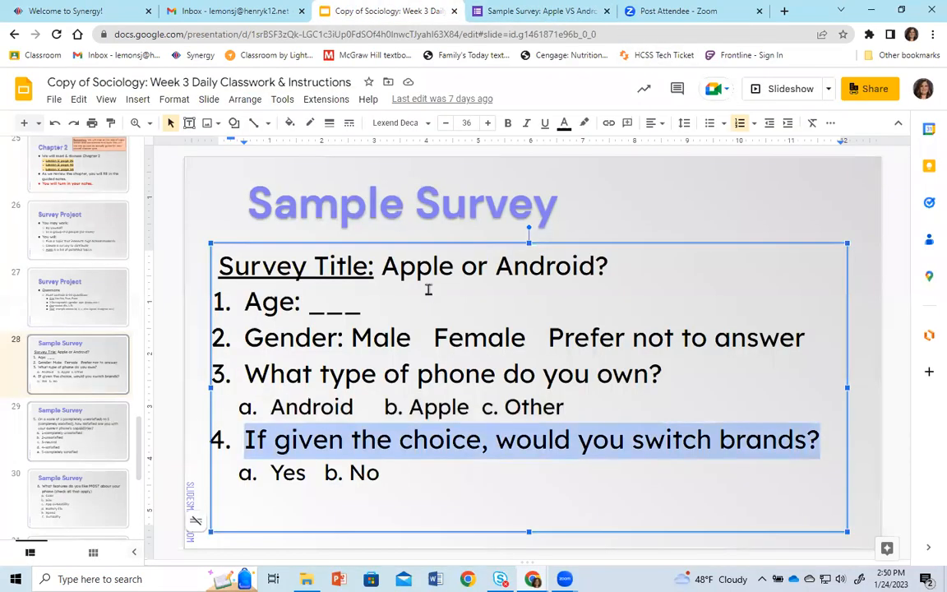
pyautogui.tripleClick(594, 301)
pyautogui.hotkey('ctrl', 'c')
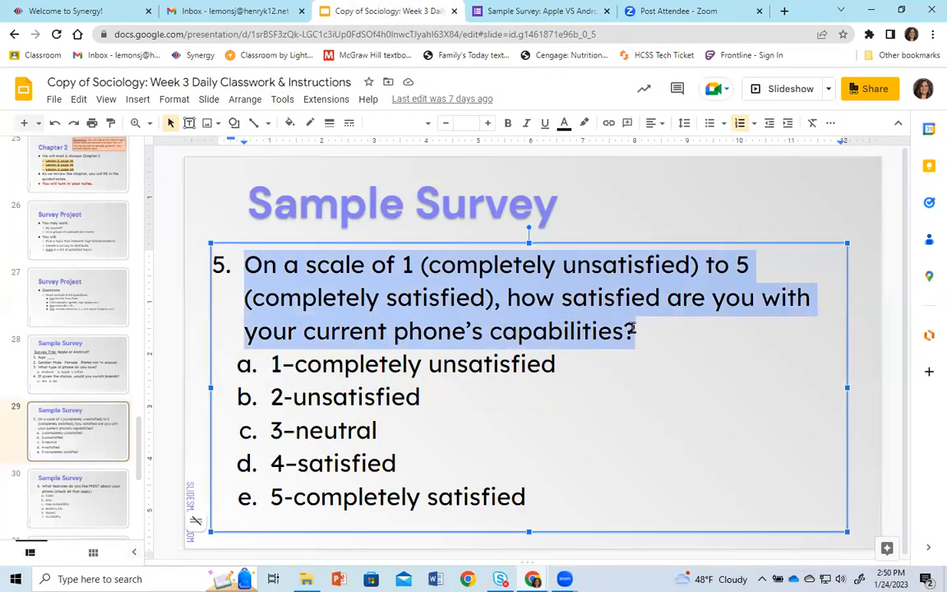
pyautogui.click(520, 10)
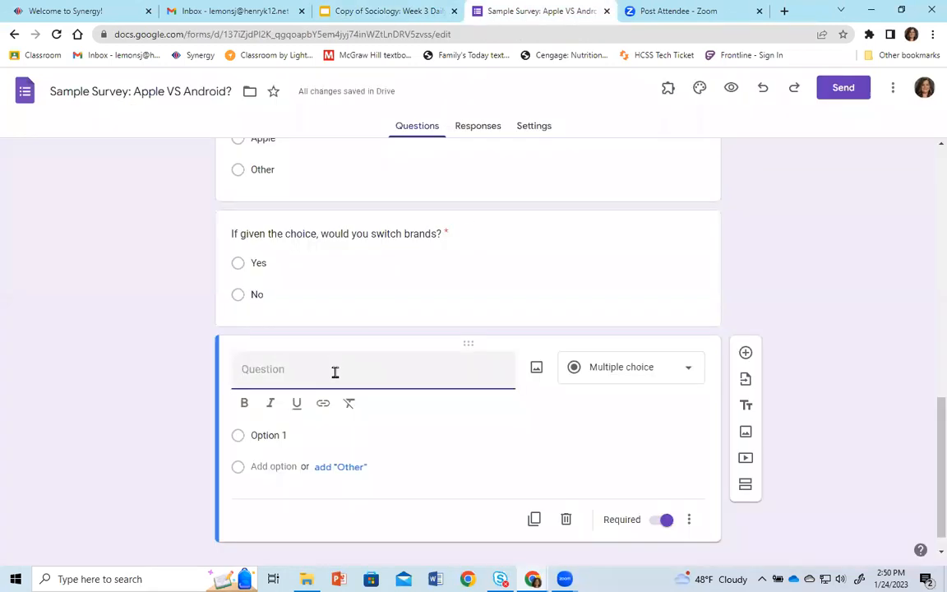
pyautogui.hotkey('ctrl', 'v')
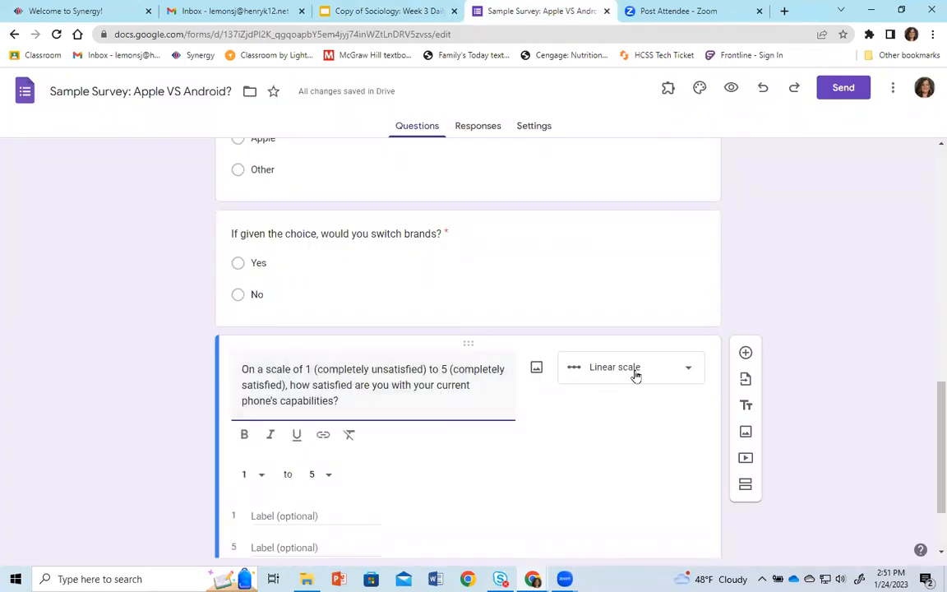
# Label value 1 of the linear scale "1–completely unsatisfied", copied from the slide.
pyautogui.scroll(-2, 287, 492)
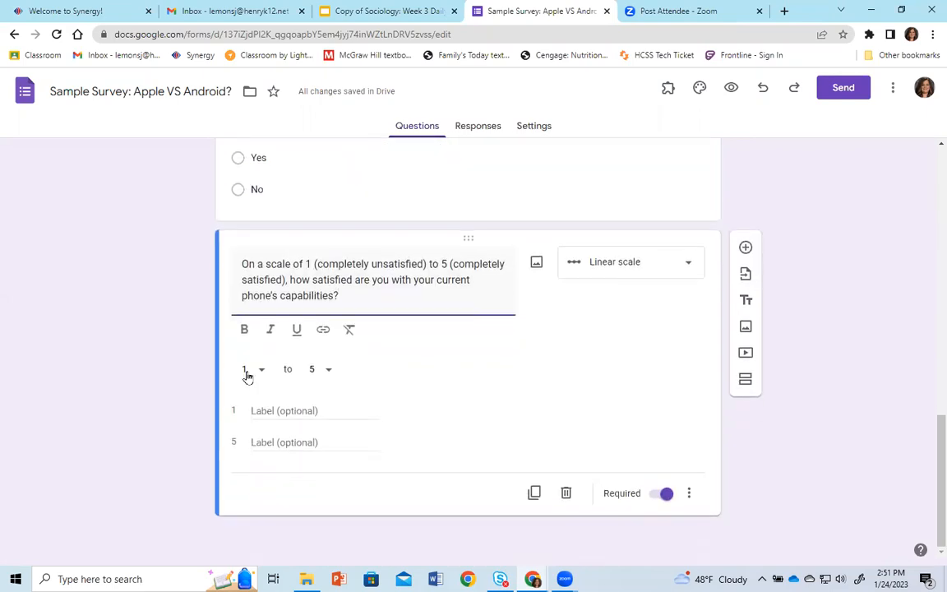
pyautogui.click(394, 9)
pyautogui.moveTo(272, 364); pyautogui.dragTo(565, 366)
pyautogui.hotkey('ctrl', 'c')
pyautogui.click(538, 11)
pyautogui.click(306, 410)
pyautogui.hotkey('ctrl', 'v')
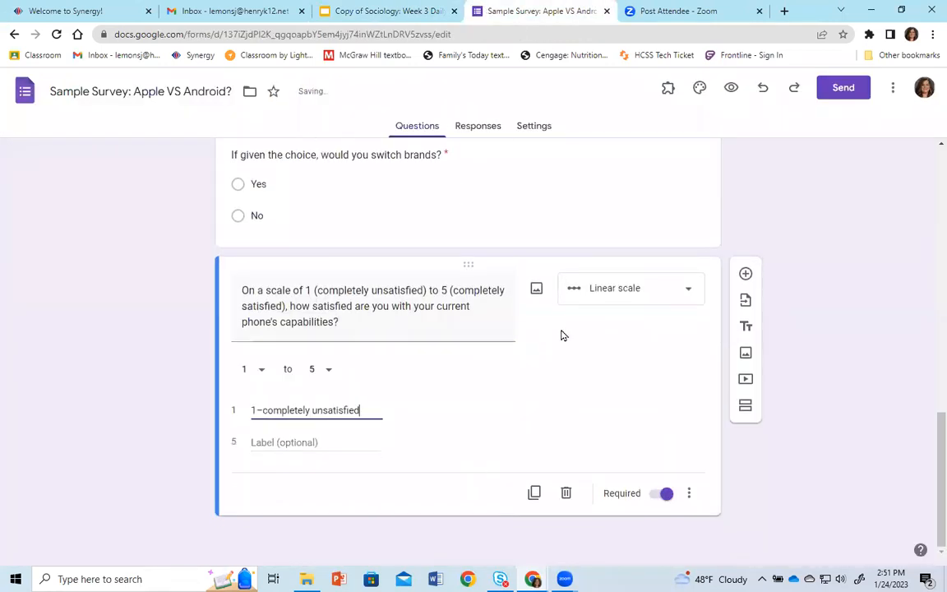
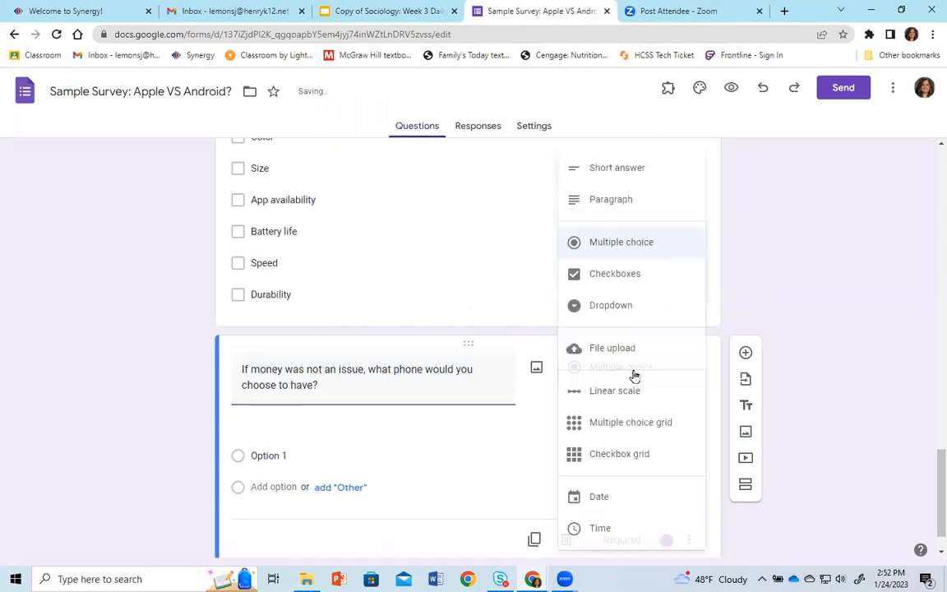
# Make "If money was not an issue, what phone would you choose to have?" a short-answer question and return to the form's beginning.
pyautogui.click(648, 168)
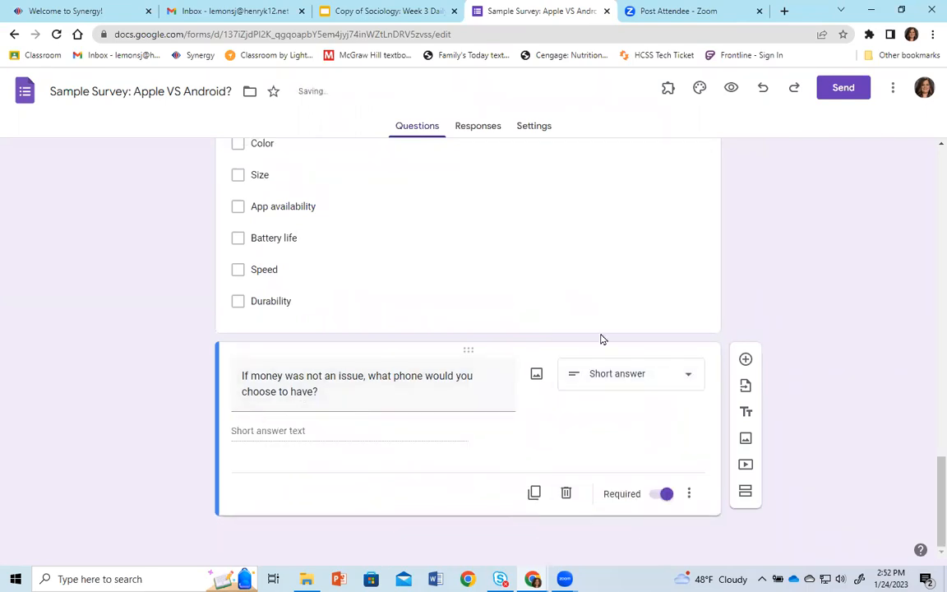
pyautogui.scroll(15, 396, 432)
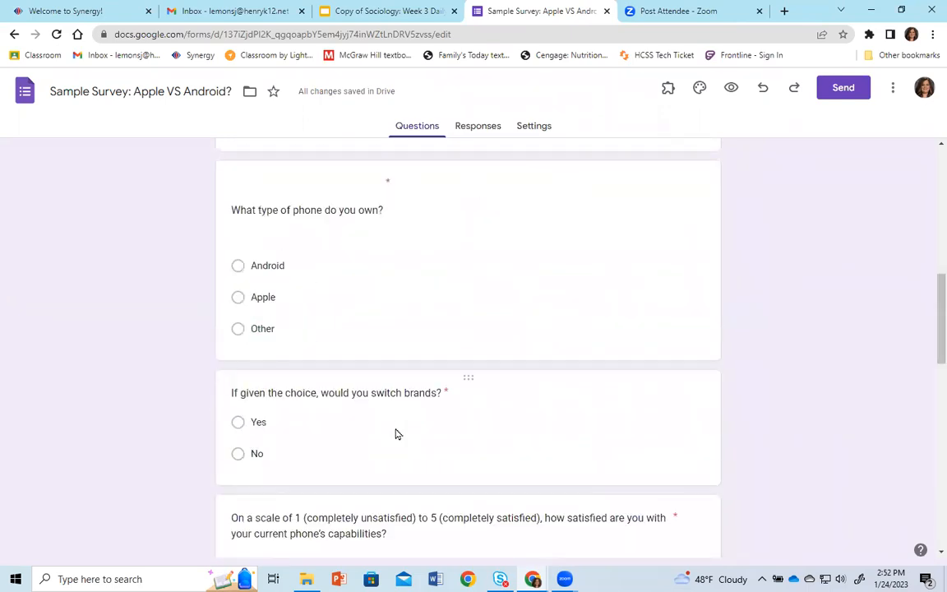
pyautogui.scroll(5, 395, 434)
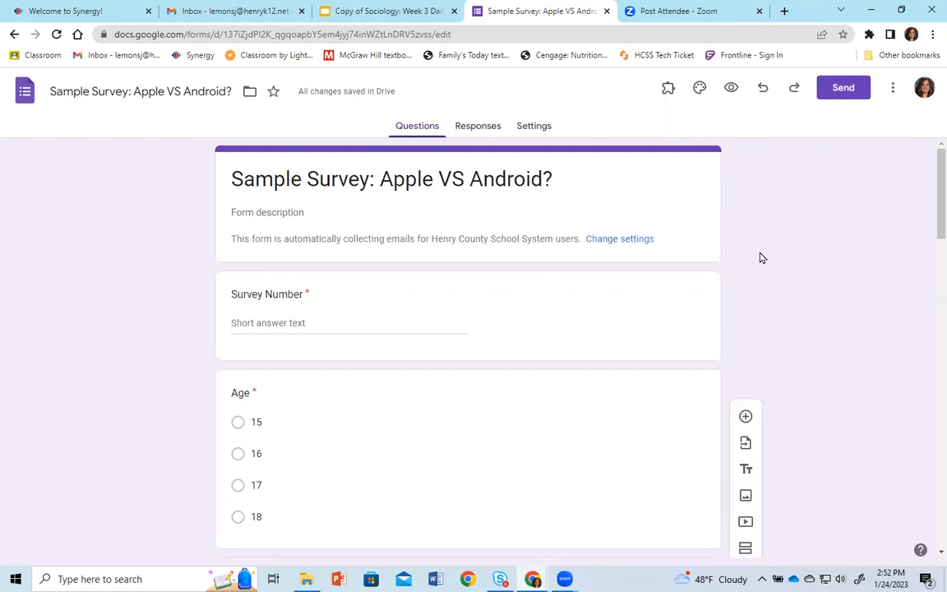
# Open the form's preview and look through all questions from Survey Number to the final short-answer question.
pyautogui.click(732, 88)
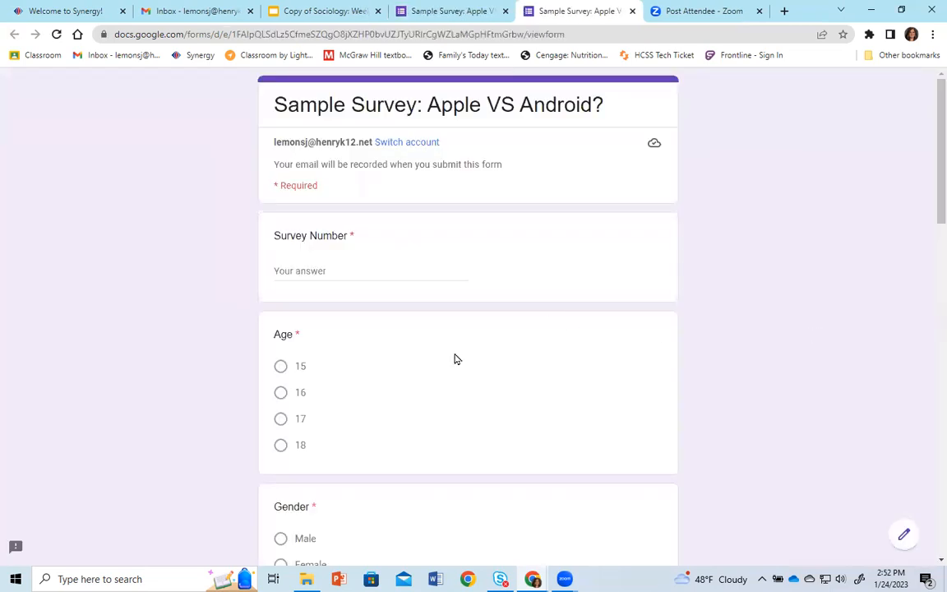
pyautogui.scroll(-10, 473, 374)
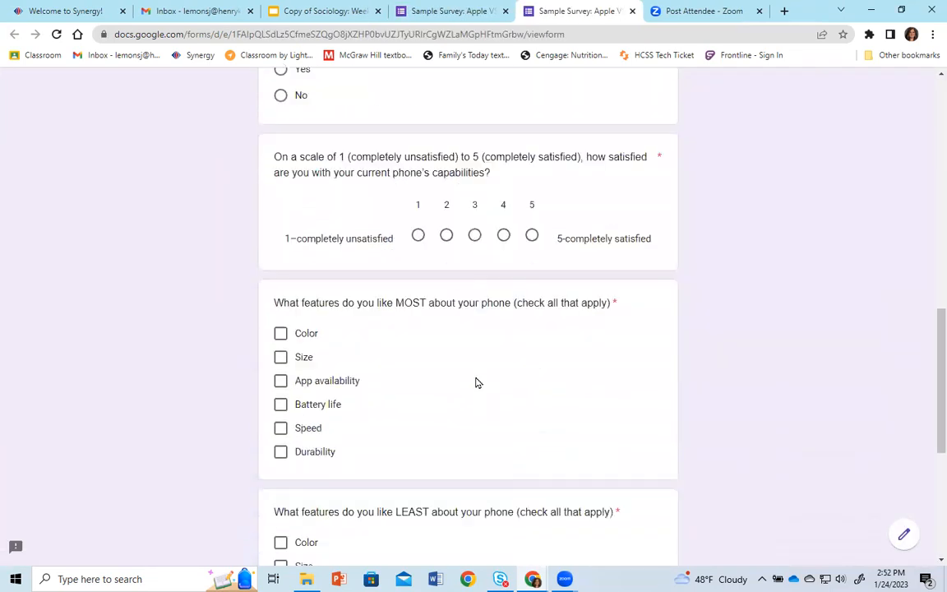
pyautogui.scroll(-5, 475, 382)
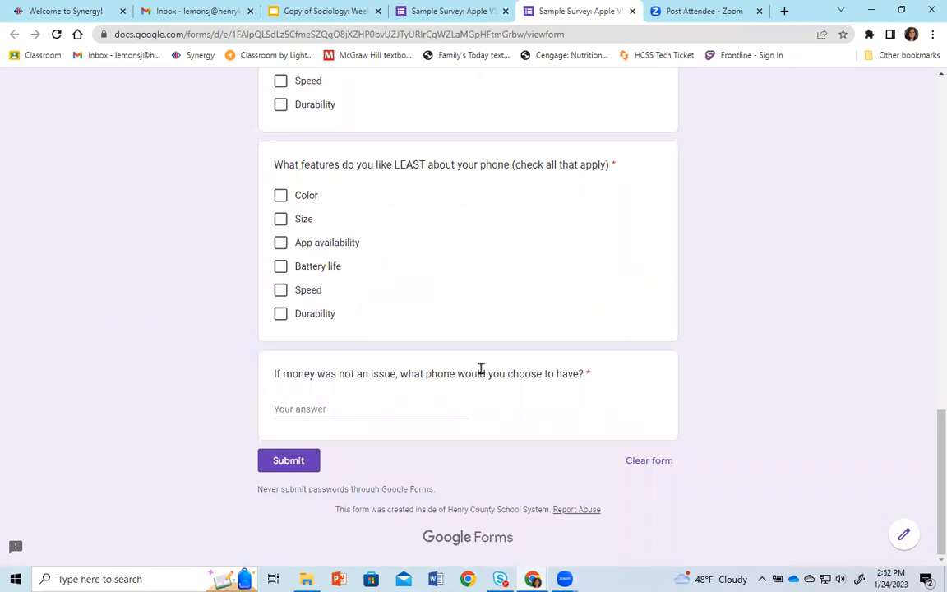
pyautogui.scroll(15, 481, 368)
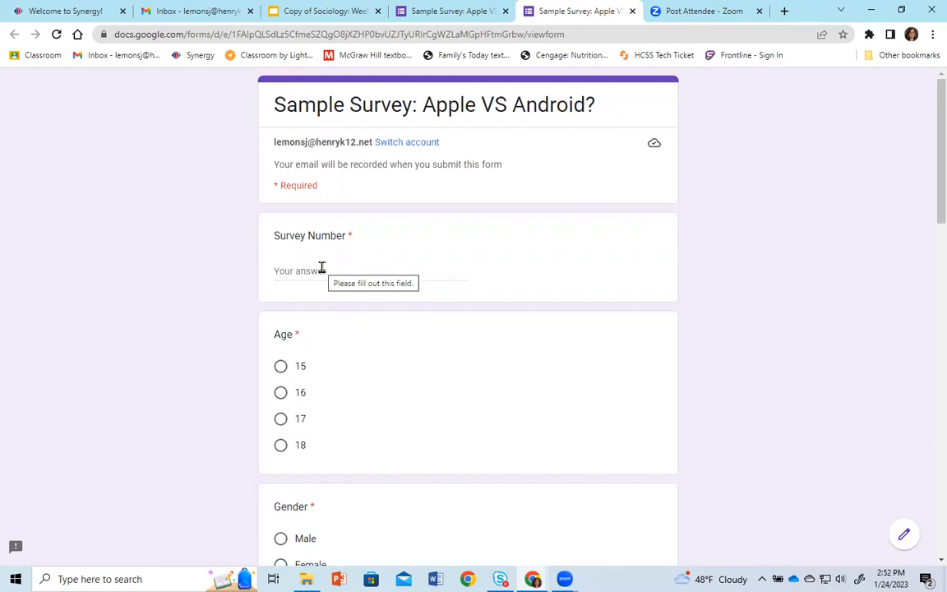
# Start a sample response with Survey Number 1, Age 15 and Gender Female.
pyautogui.click(321, 266)
pyautogui.write('1')
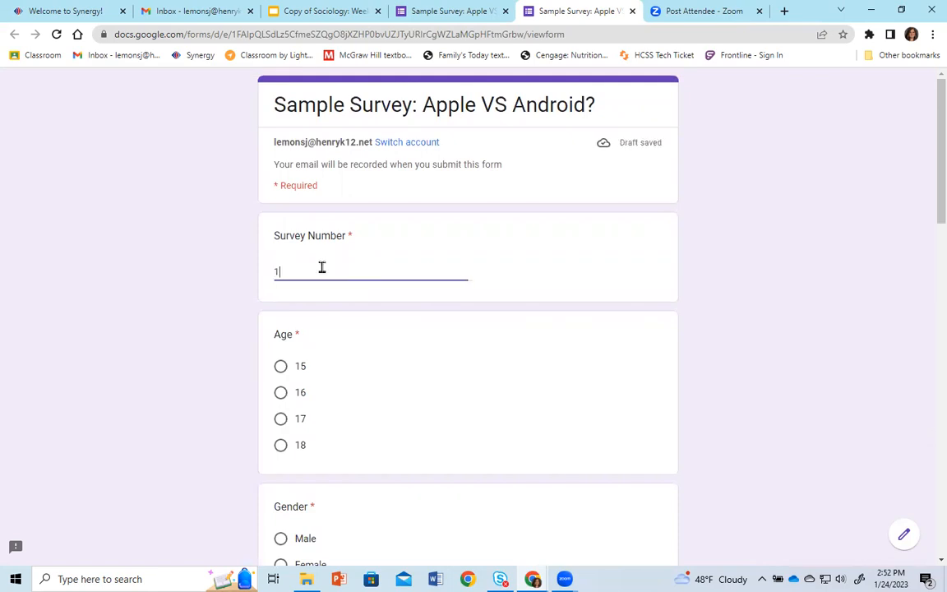
pyautogui.click(282, 370)
pyautogui.scroll(-2, 283, 372)
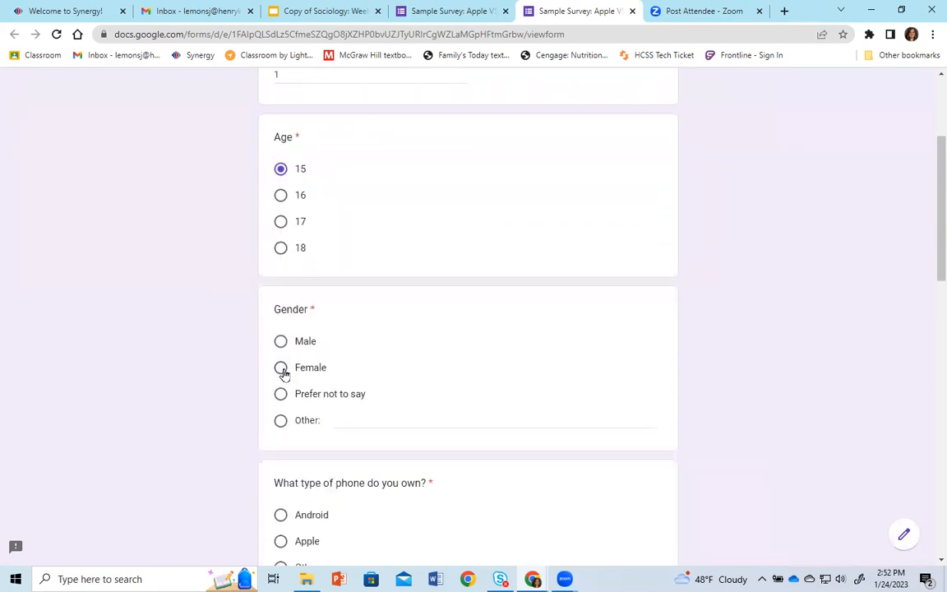
pyautogui.click(282, 369)
# Answer Apple for phone type, No for switching brands and 4 on the satisfaction scale.
pyautogui.scroll(-3, 288, 353)
pyautogui.click(284, 278)
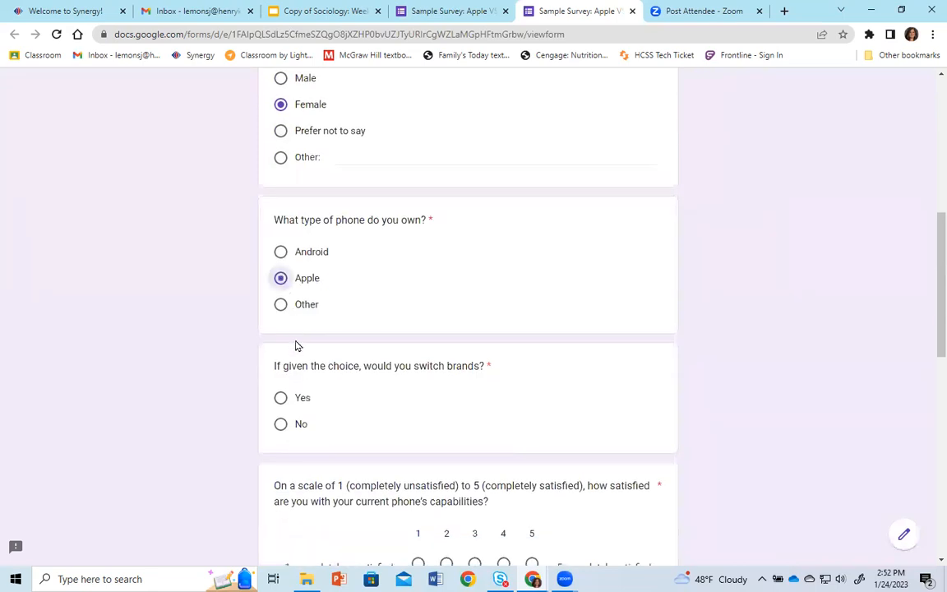
pyautogui.click(281, 422)
pyautogui.scroll(-2, 506, 411)
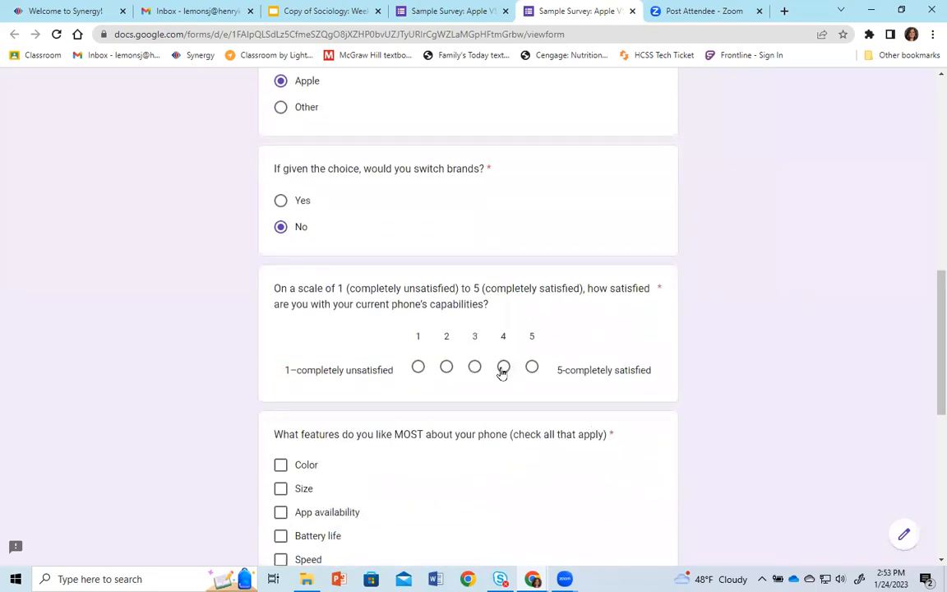
pyautogui.click(503, 367)
# Select App availability and Durability as the most liked features, and Color and Battery life as the least liked.
pyautogui.scroll(-3, 475, 368)
pyautogui.click(280, 249)
pyautogui.click(281, 319)
pyautogui.scroll(-2, 355, 406)
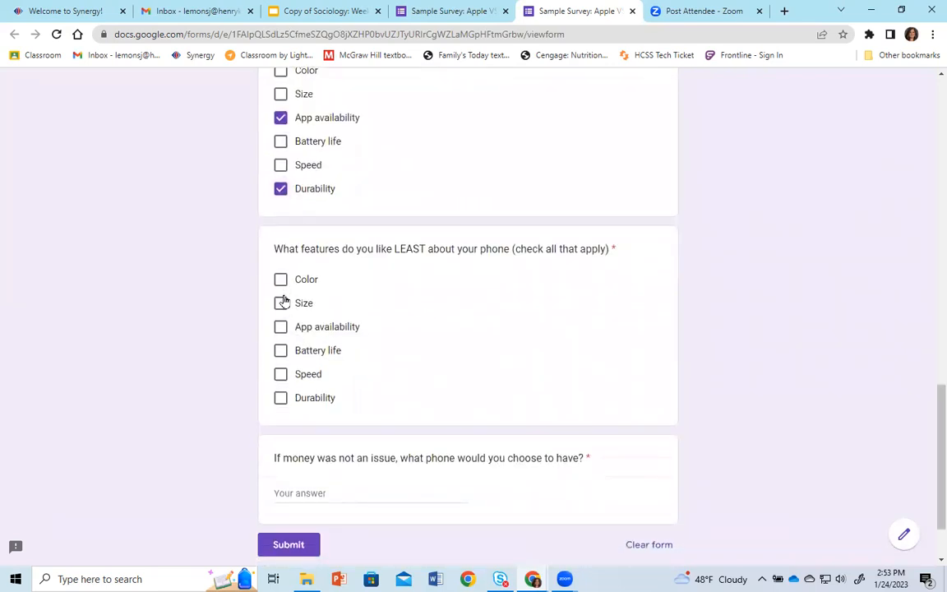
pyautogui.click(280, 279)
pyautogui.click(280, 351)
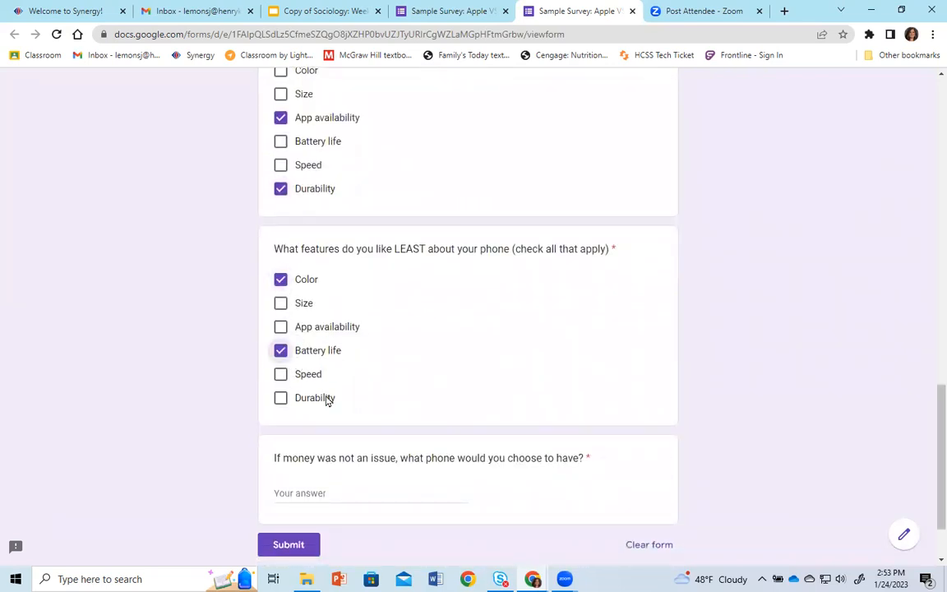
# Answer the final question about which phone to choose with an iPhone and submit the first sample response.
pyautogui.scroll(-1, 352, 425)
pyautogui.click(351, 413)
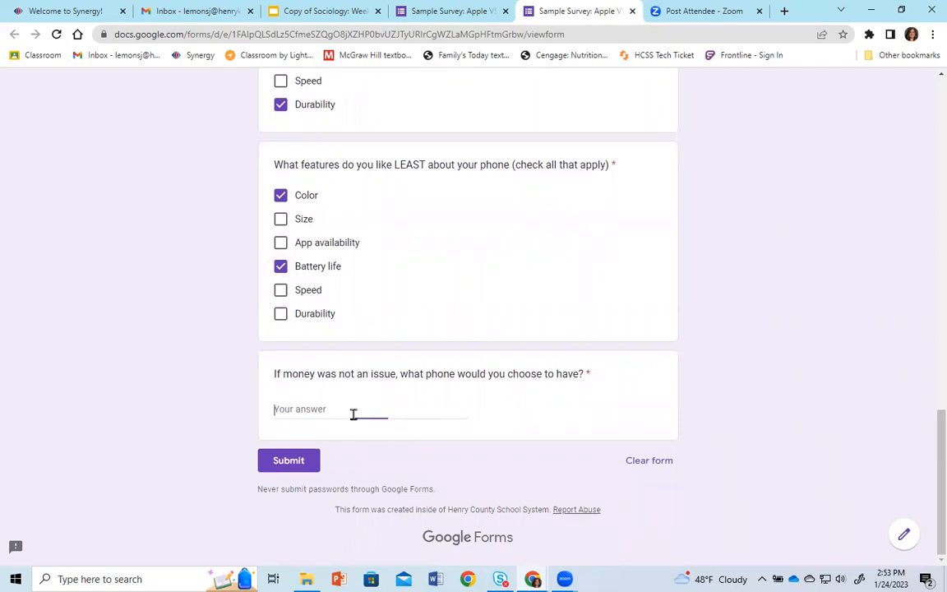
pyautogui.write('Iohone')
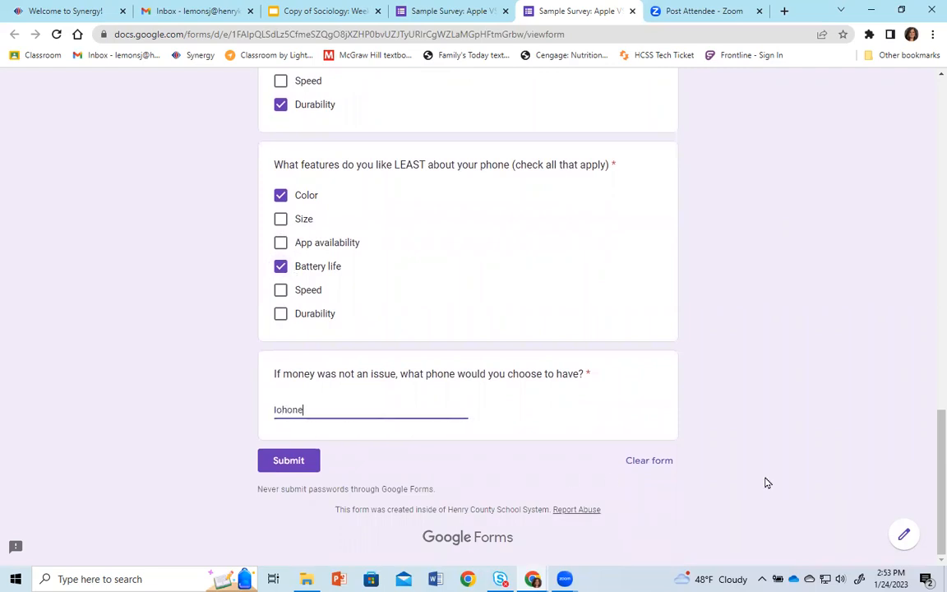
pyautogui.press('BackSpace')
pyautogui.press('BackSpace')
pyautogui.press('BackSpace')
pyautogui.write('i')
pyautogui.click(294, 464)
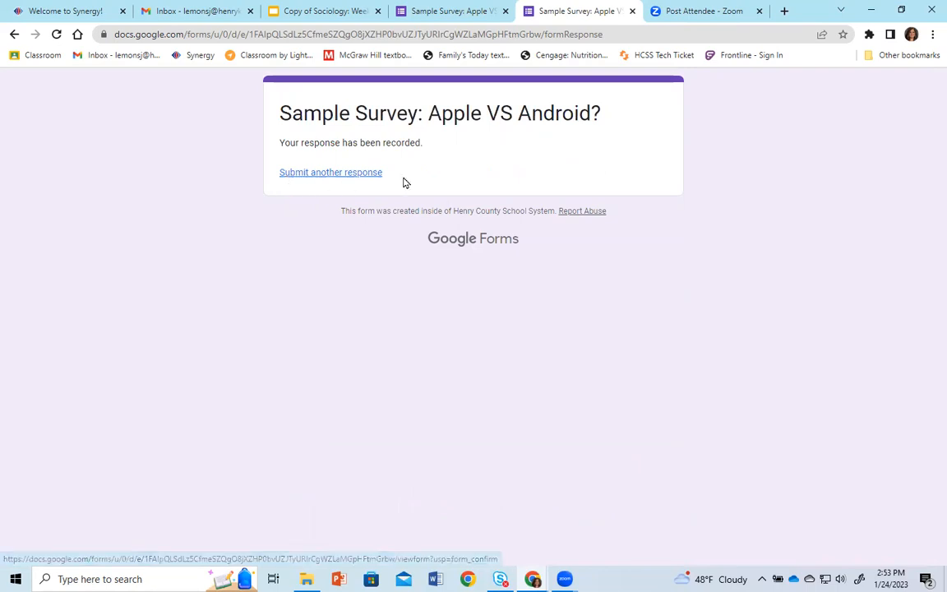
# Start another response with Survey Number 2, Age 16 and Gender Female.
pyautogui.click(336, 175)
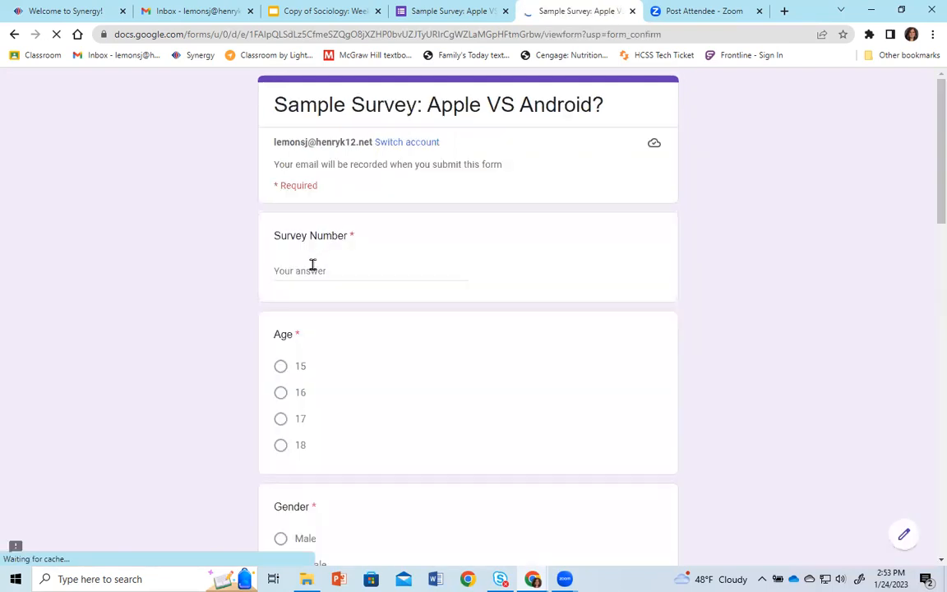
pyautogui.click(313, 264)
pyautogui.write('2')
pyautogui.click(281, 392)
pyautogui.scroll(-2, 281, 406)
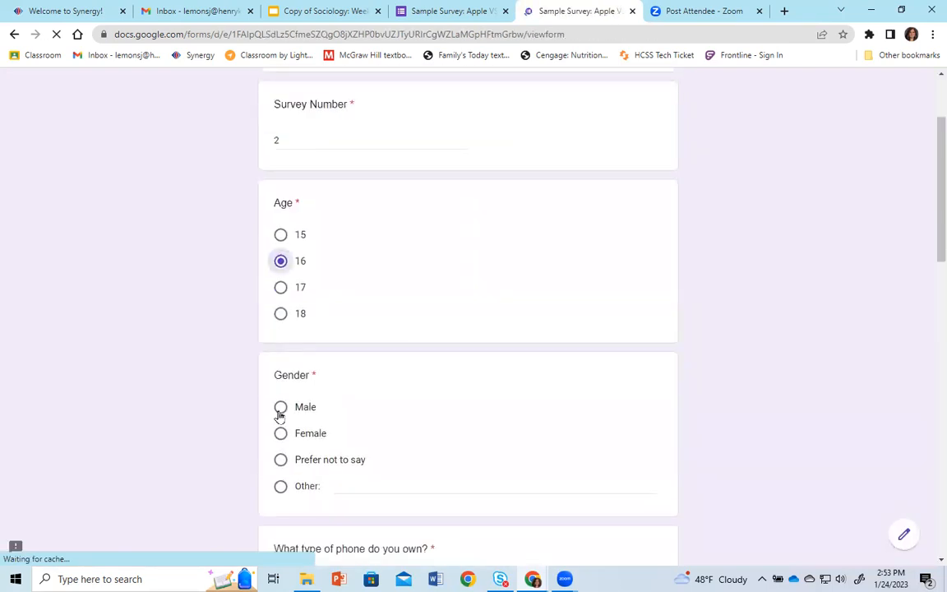
pyautogui.click(280, 409)
pyautogui.scroll(-2, 281, 428)
pyautogui.click(280, 301)
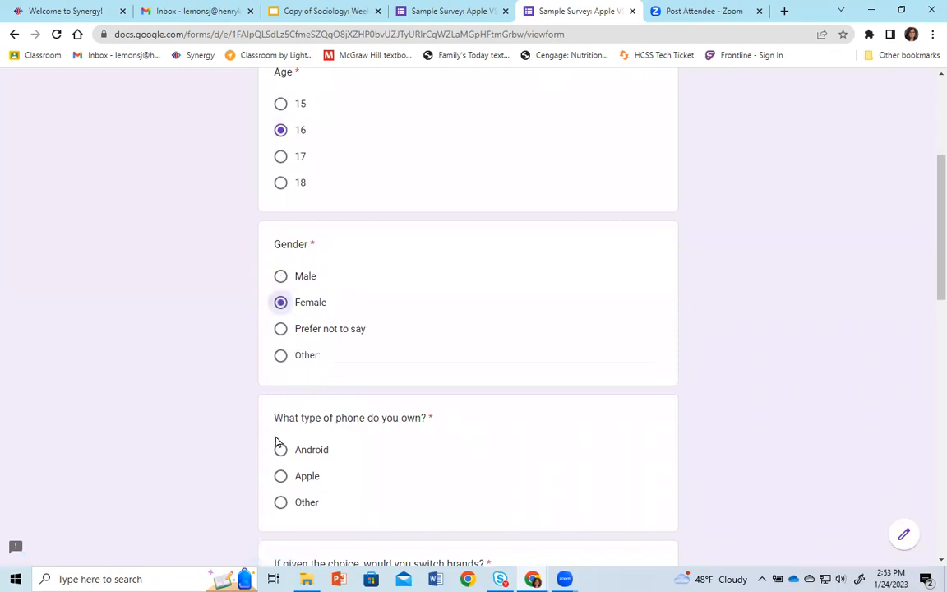
# Choose Apple as the phone owned, Yes for switching brands and 1 on the satisfaction scale.
pyautogui.click(276, 478)
pyautogui.scroll(-3, 274, 482)
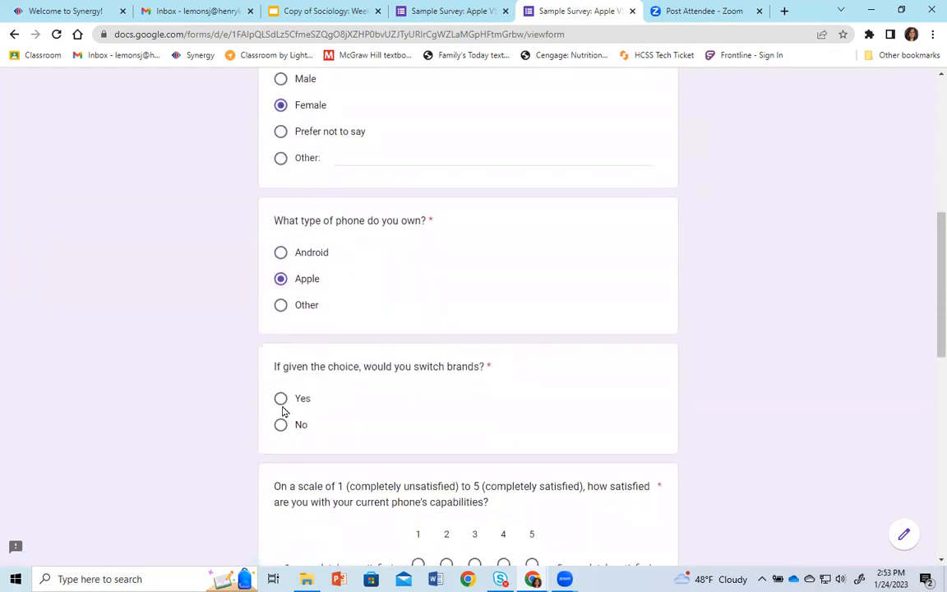
pyautogui.click(280, 399)
pyautogui.scroll(-3, 315, 450)
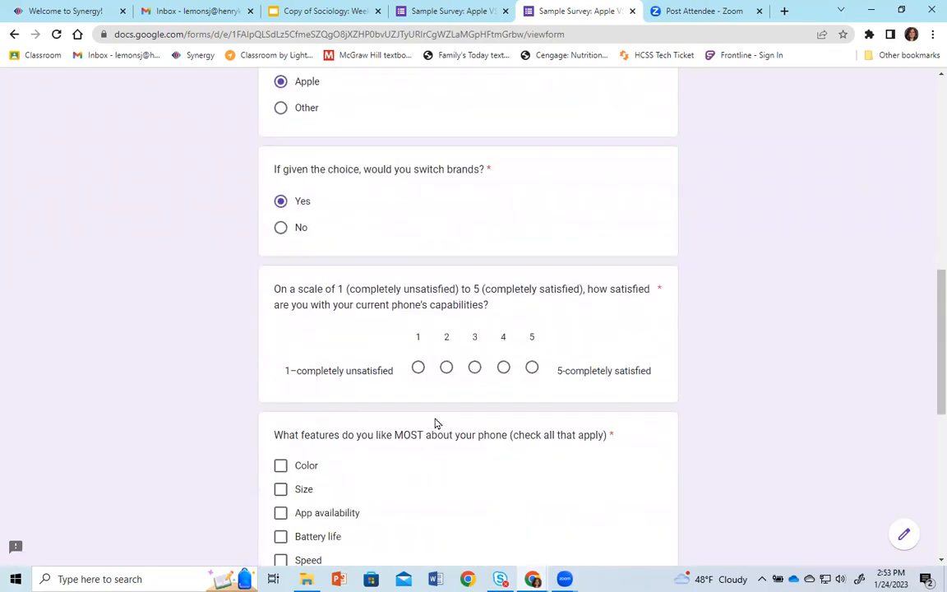
pyautogui.click(418, 369)
# Select App availability and Battery life as the most liked features, and Color and App availability as the least liked.
pyautogui.scroll(-2, 329, 386)
pyautogui.click(281, 378)
pyautogui.click(280, 401)
pyautogui.scroll(-1, 283, 428)
pyautogui.scroll(-2, 284, 451)
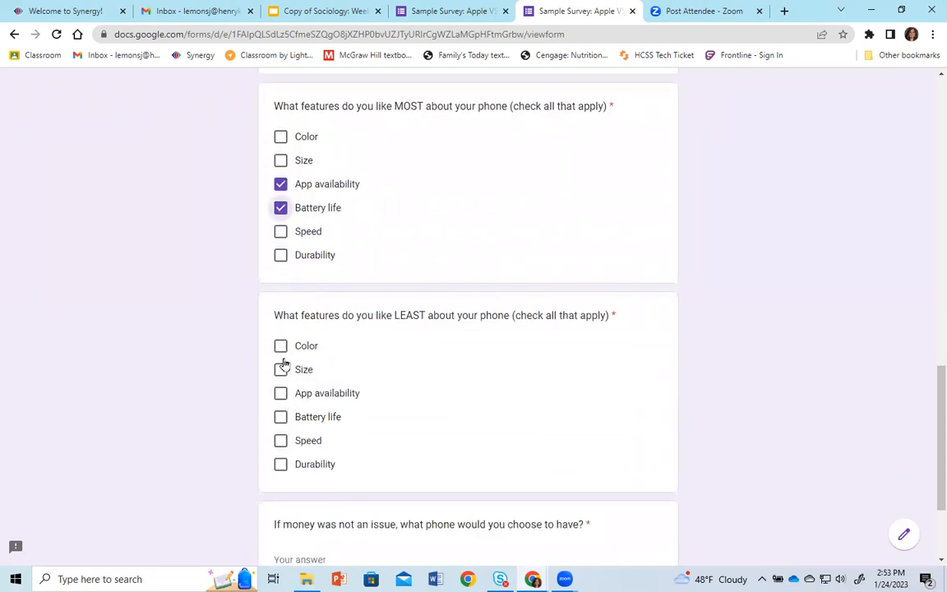
pyautogui.click(280, 346)
pyautogui.click(280, 392)
# Enter "Google Pixel" as the phone of choice if money was not an issue and submit the response.
pyautogui.scroll(-2, 296, 407)
pyautogui.scroll(-1, 301, 415)
pyautogui.click(310, 415)
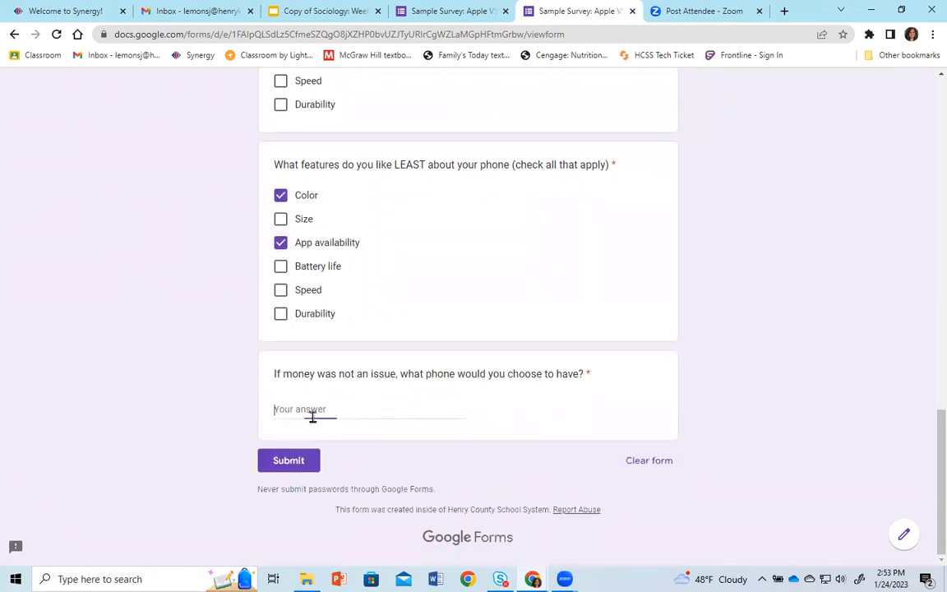
pyautogui.write('Google Pixel')
pyautogui.click(320, 457)
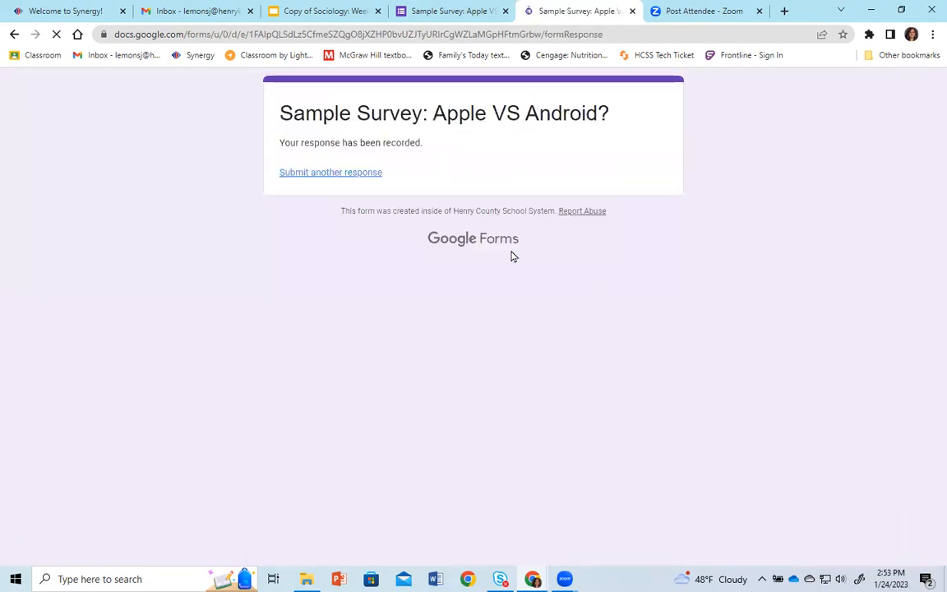
# Start another response with Survey Number 3, Age 17 and Gender Prefer not to say.
pyautogui.click(356, 174)
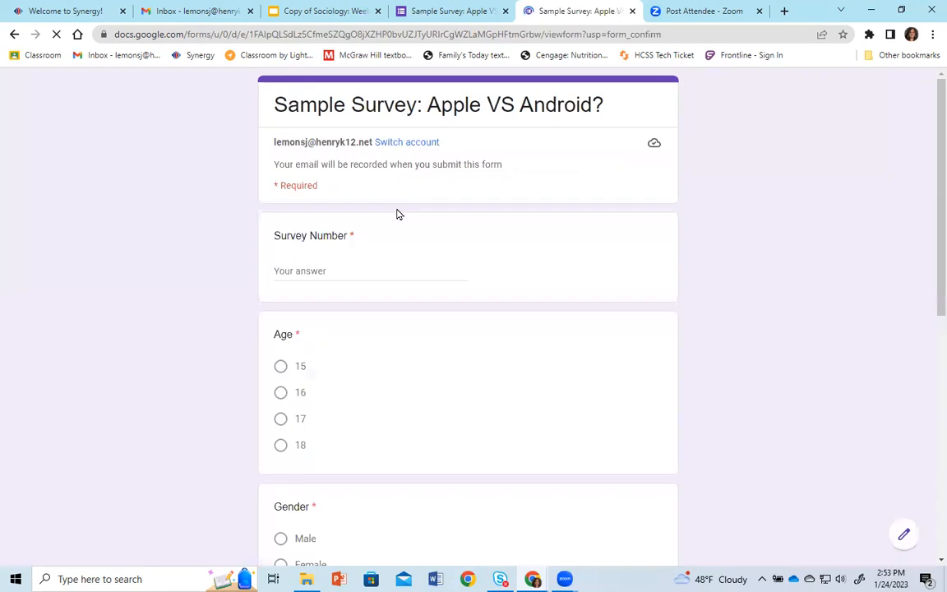
pyautogui.click(344, 269)
pyautogui.write('3')
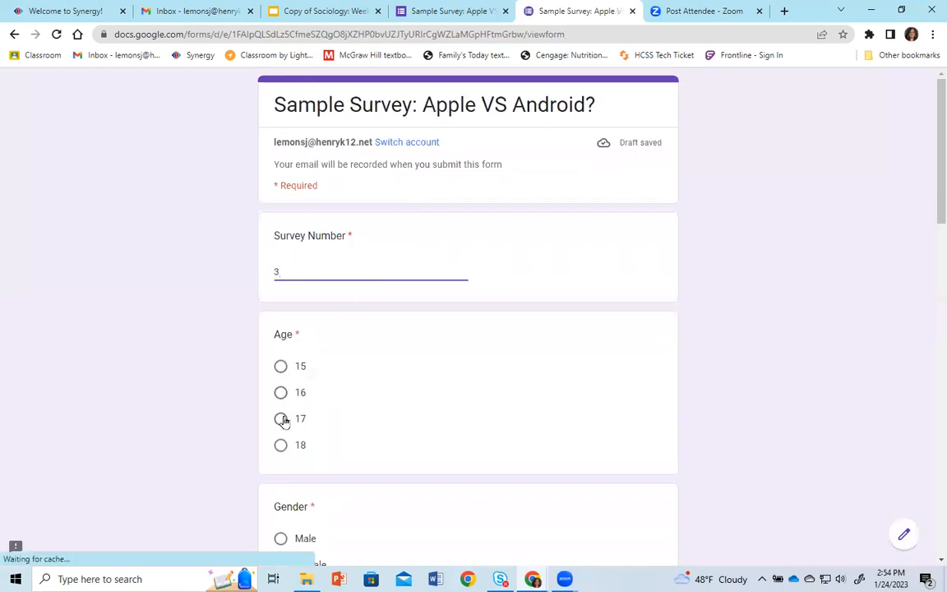
pyautogui.click(282, 419)
pyautogui.scroll(-2, 281, 427)
pyautogui.click(281, 460)
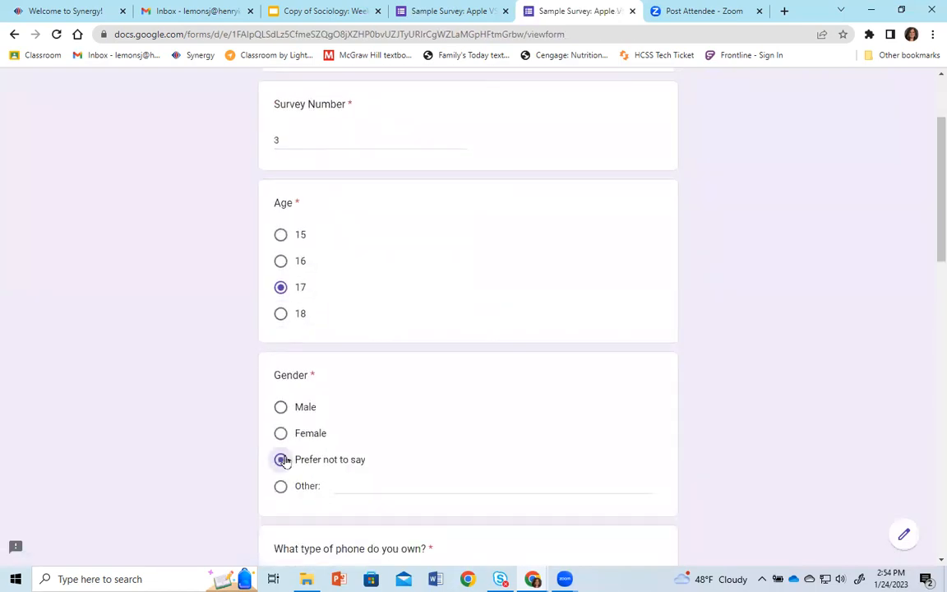
# Choose Other as the phone type, No for switching brands and 3 on the satisfaction scale.
pyautogui.scroll(-3, 284, 461)
pyautogui.click(281, 437)
pyautogui.scroll(-2, 281, 436)
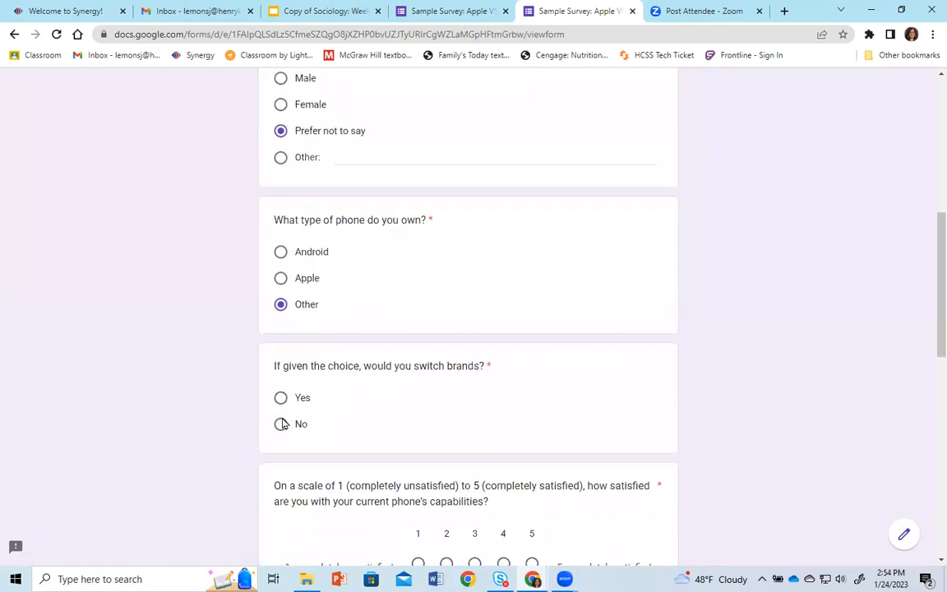
pyautogui.click(281, 424)
pyautogui.scroll(-3, 281, 429)
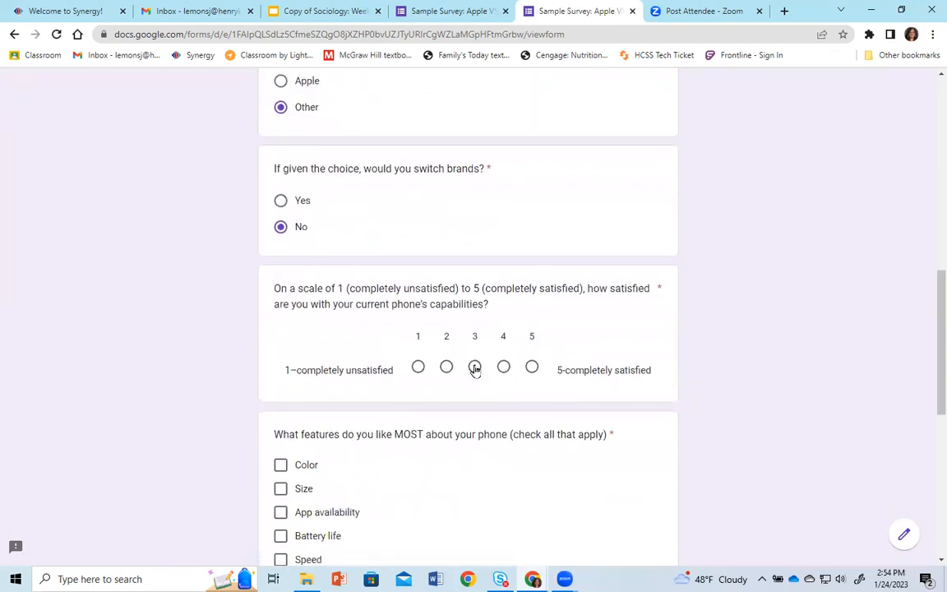
pyautogui.click(475, 366)
# Mark Battery life as the most liked feature and Durability as the least liked.
pyautogui.scroll(-1, 425, 407)
pyautogui.scroll(-2, 426, 407)
pyautogui.click(281, 338)
pyautogui.scroll(-4, 313, 394)
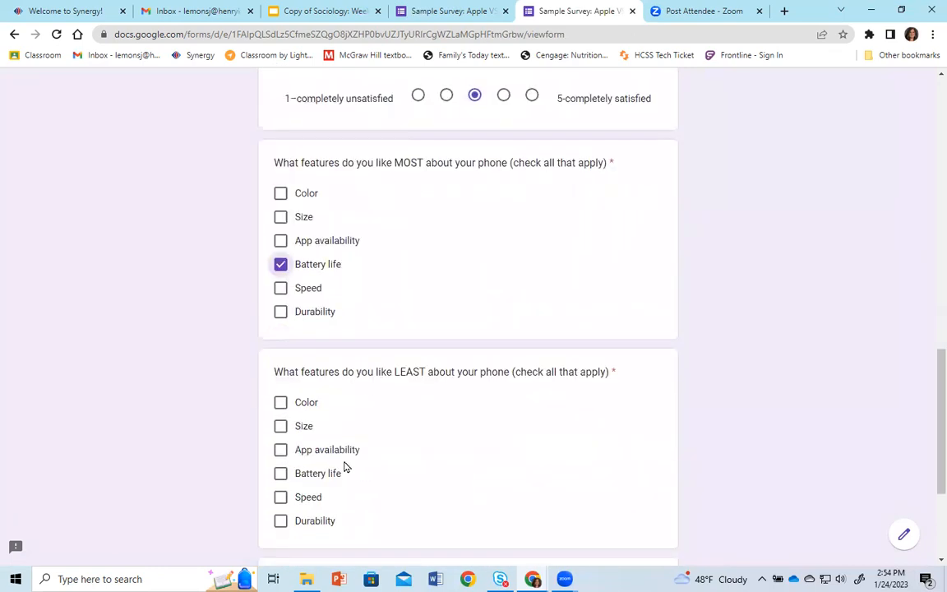
pyautogui.click(280, 335)
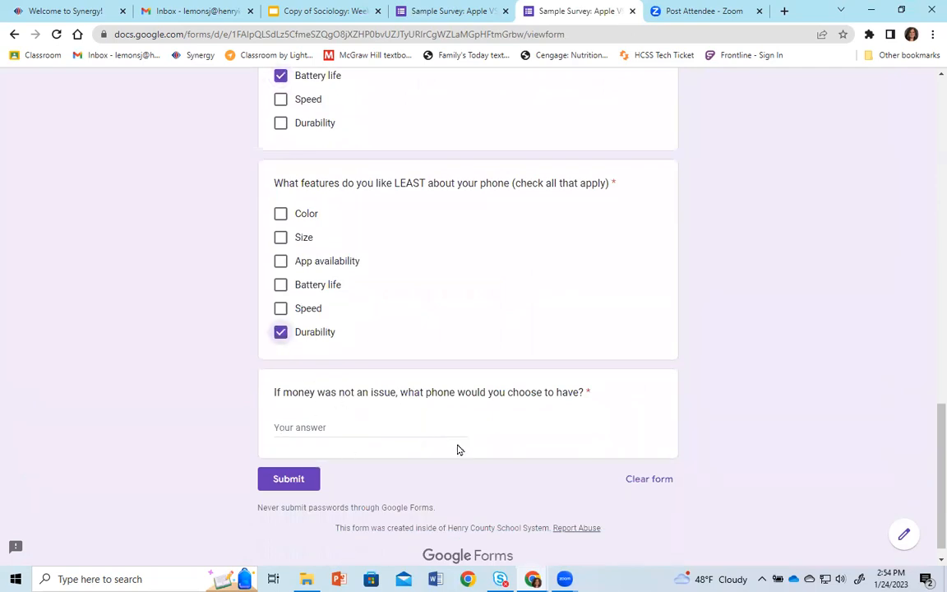
# Enter "n/a" for the final phone-choice question and submit the third response.
pyautogui.click(367, 431)
pyautogui.write('n/a')
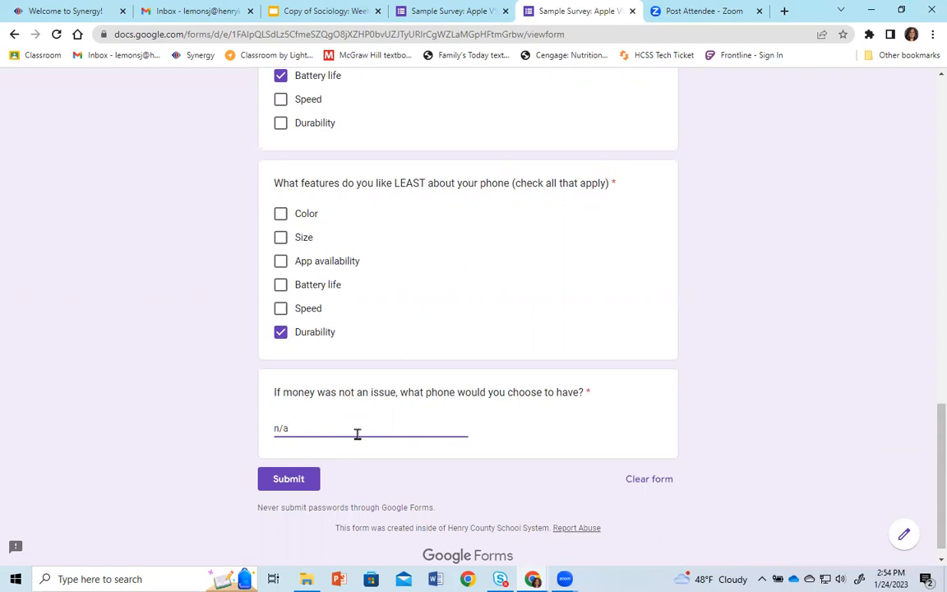
pyautogui.click(304, 479)
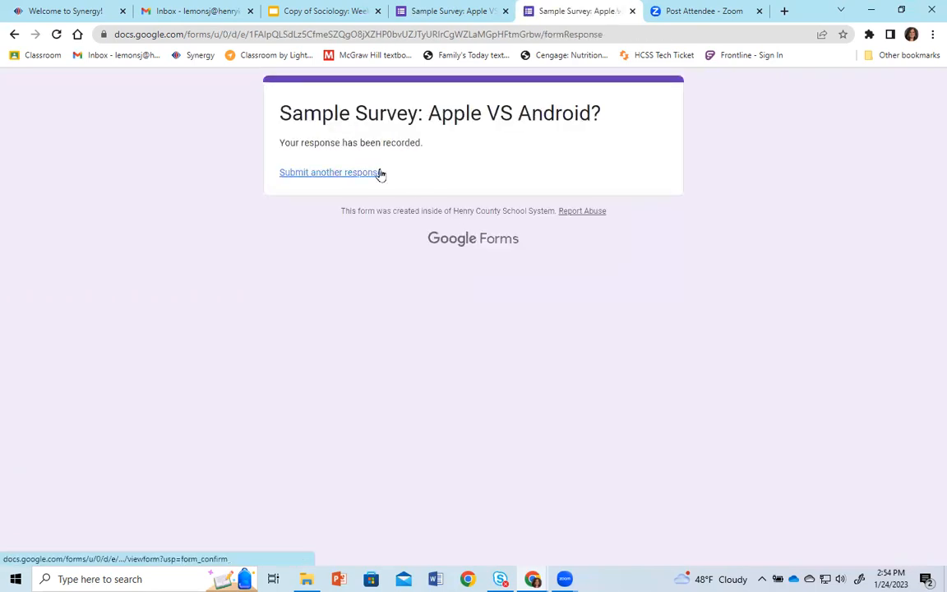
# Start another response with Survey Number 4, Age 17 and Gender Female.
pyautogui.click(378, 173)
pyautogui.click(372, 273)
pyautogui.write('4')
pyautogui.click(280, 419)
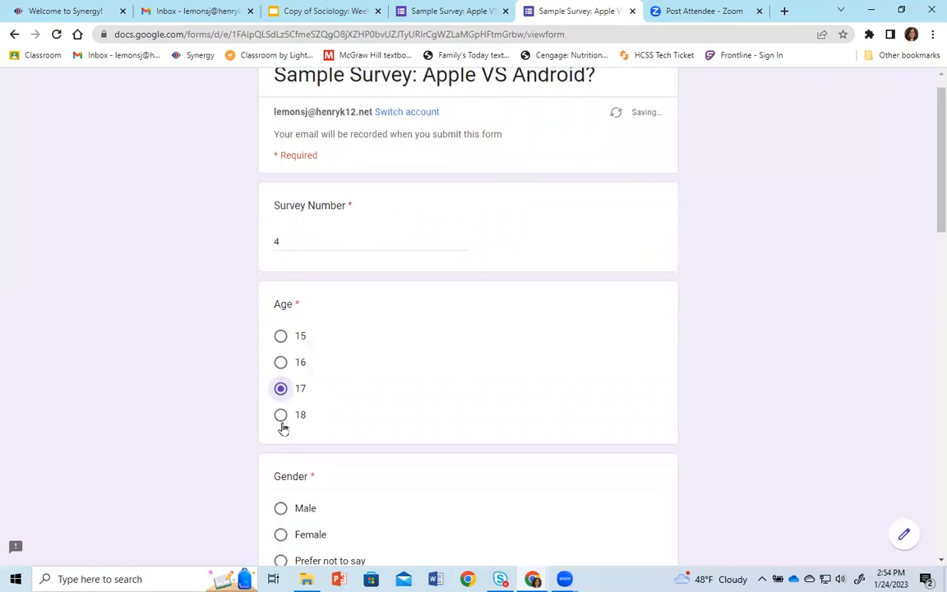
pyautogui.scroll(-3, 278, 394)
pyautogui.click(281, 366)
# Choose Android as the phone type, Yes for switching brands and 5 on the satisfaction scale.
pyautogui.scroll(-1, 280, 370)
pyautogui.scroll(-3, 280, 346)
pyautogui.click(281, 321)
pyautogui.scroll(-3, 278, 328)
pyautogui.click(281, 332)
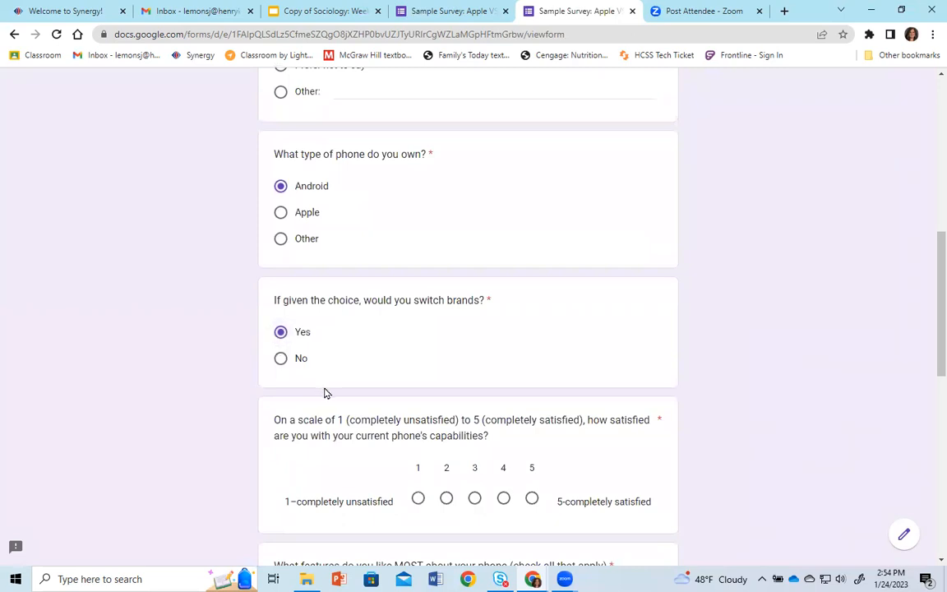
pyautogui.scroll(-2, 324, 392)
pyautogui.click(531, 301)
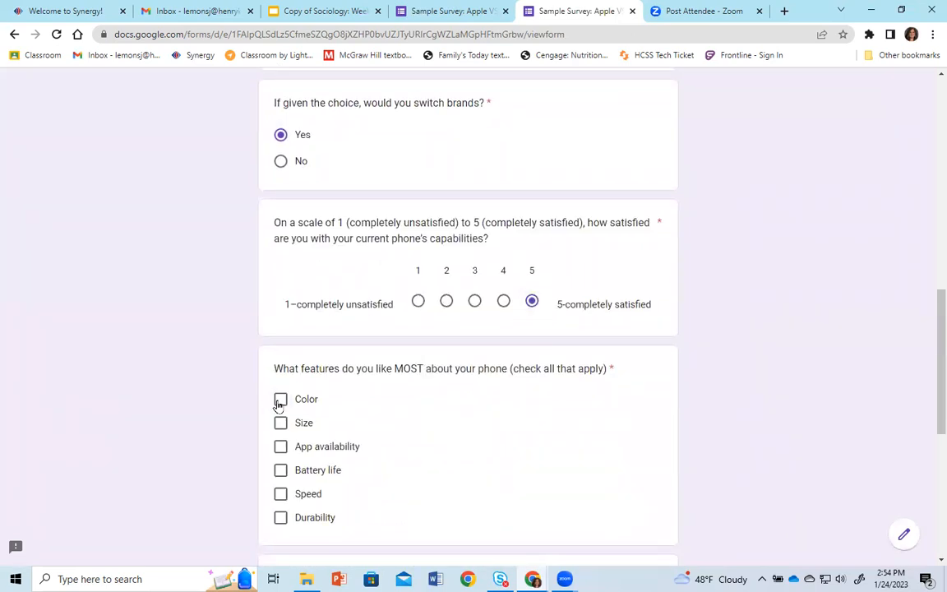
# Select Color and Durability as the most liked features, and Size and App availability as the least liked.
pyautogui.click(279, 401)
pyautogui.scroll(-2, 279, 406)
pyautogui.click(279, 321)
pyautogui.click(281, 436)
pyautogui.click(280, 458)
# Enter "Galaxy 90" for the final phone-choice question and submit the fourth response.
pyautogui.scroll(-2, 283, 460)
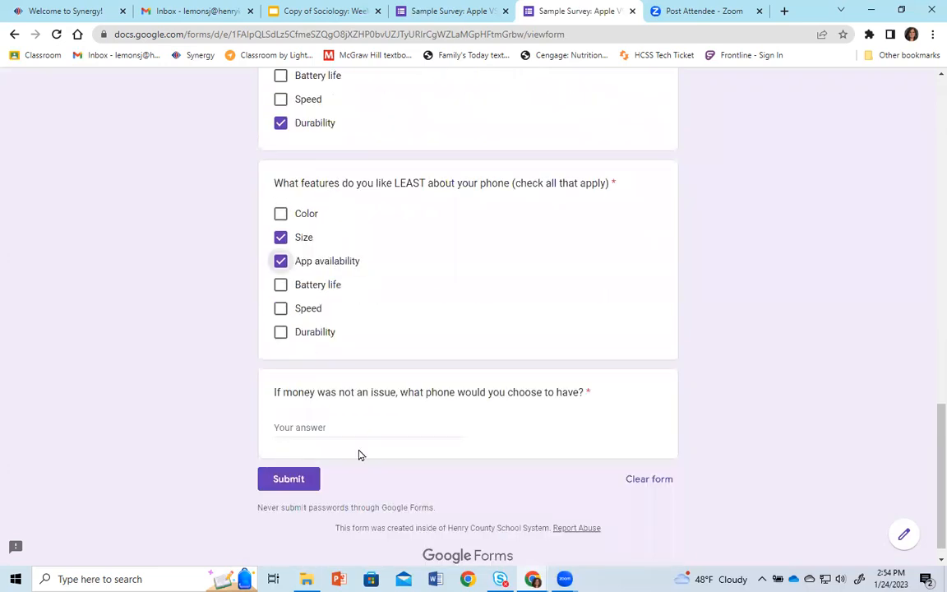
pyautogui.click(308, 427)
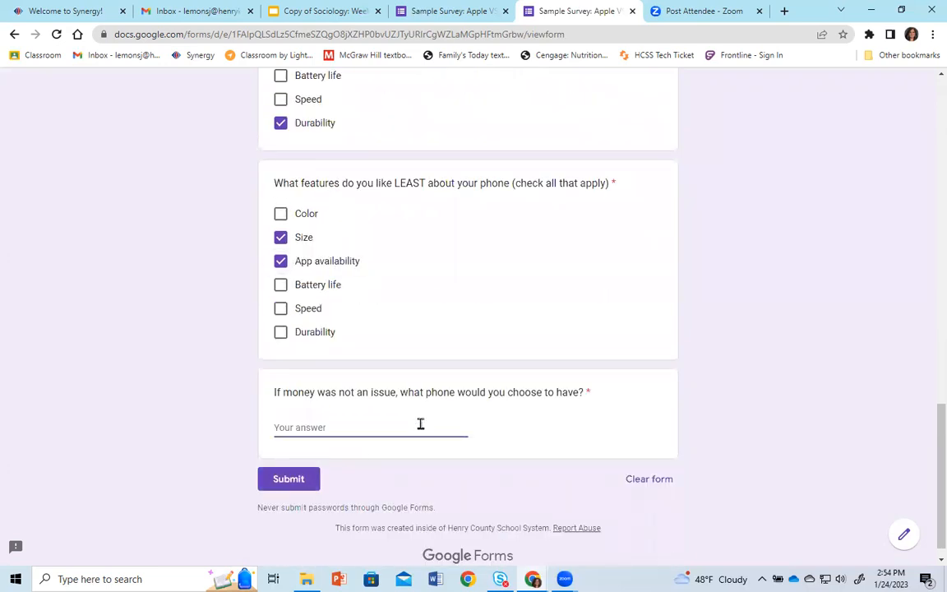
pyautogui.write('Galaxy 90')
pyautogui.click(298, 480)
# Start another response with Survey Number 5, Age 18 and Gender Male.
pyautogui.click(344, 173)
pyautogui.click(417, 8)
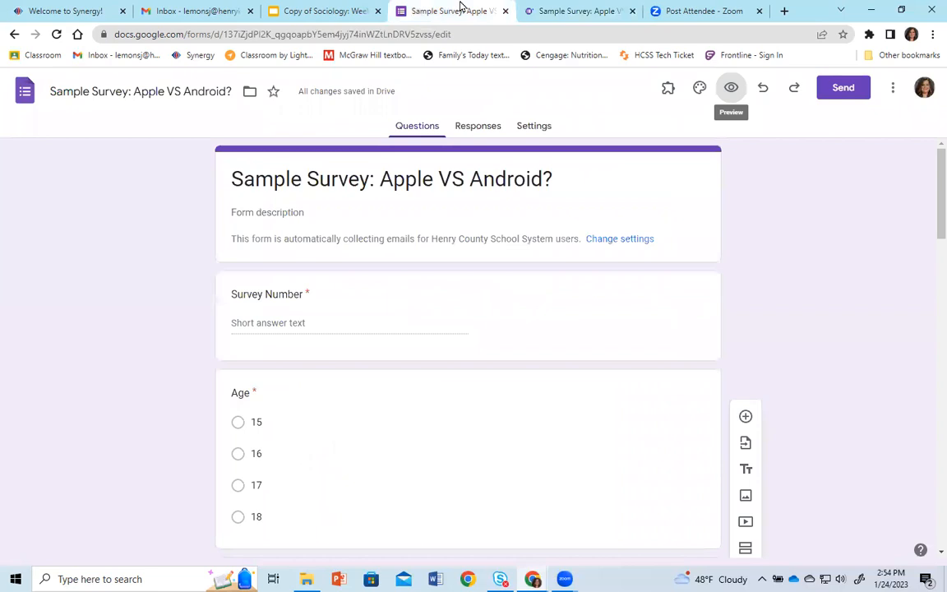
pyautogui.click(531, 10)
pyautogui.click(322, 274)
pyautogui.write('5')
pyautogui.click(281, 445)
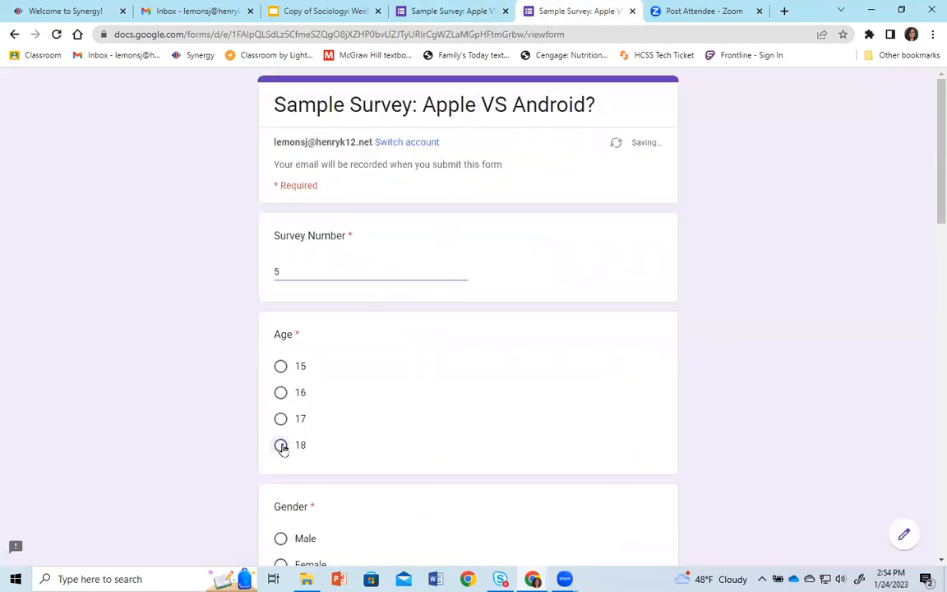
pyautogui.scroll(-3, 288, 411)
pyautogui.click(281, 338)
# Choose Other as the phone owned, No for switching brands and 5 for satisfaction with its capabilities.
pyautogui.scroll(-3, 286, 408)
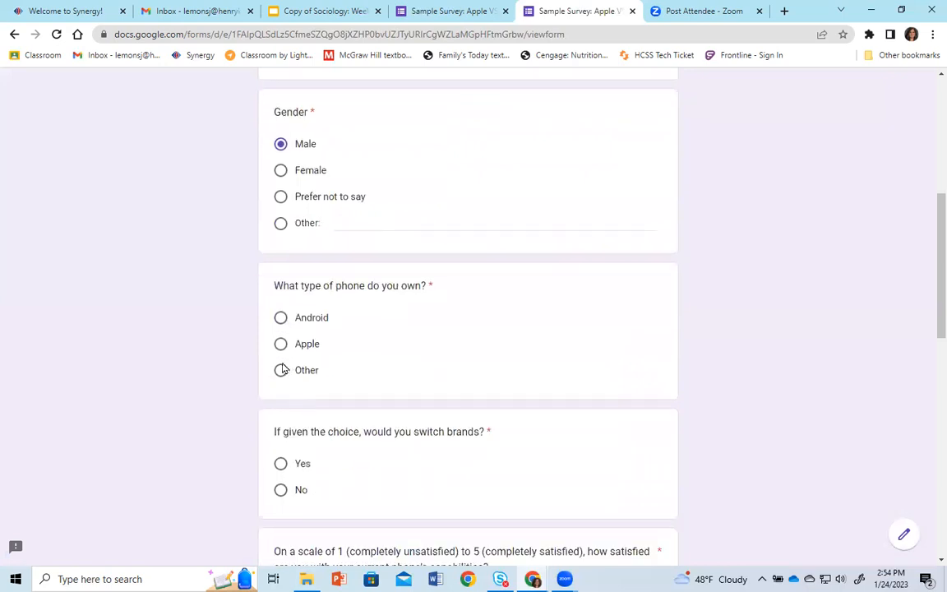
pyautogui.click(281, 371)
pyautogui.scroll(-2, 283, 425)
pyautogui.click(281, 359)
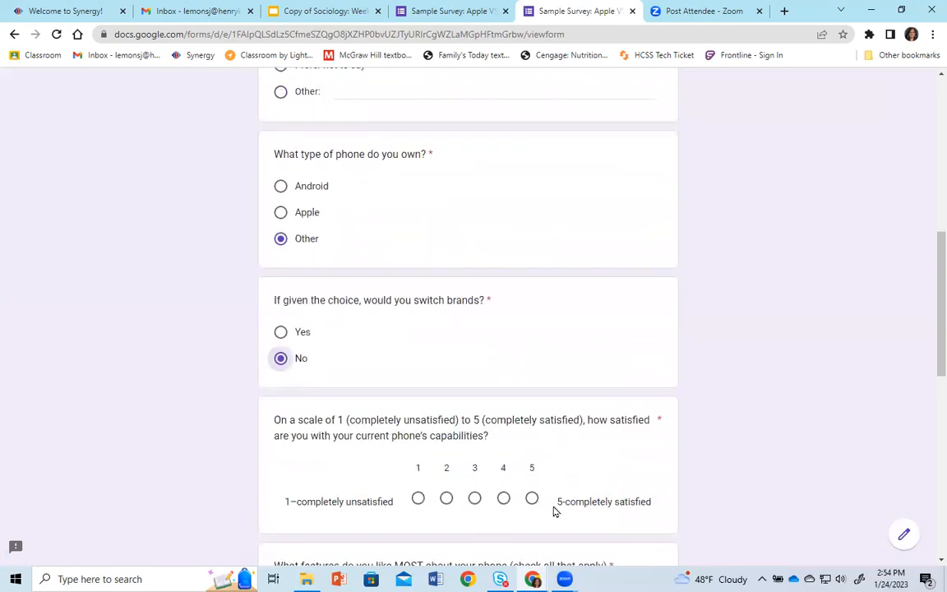
pyautogui.click(532, 498)
# Mark every feature except Battery life as most liked, and mark Battery life as the least liked feature.
pyautogui.scroll(-3, 529, 508)
pyautogui.click(281, 333)
pyautogui.click(281, 382)
pyautogui.click(281, 381)
pyautogui.click(281, 358)
pyautogui.click(281, 381)
pyautogui.click(281, 404)
pyautogui.click(281, 428)
pyautogui.click(281, 452)
pyautogui.scroll(-2, 312, 428)
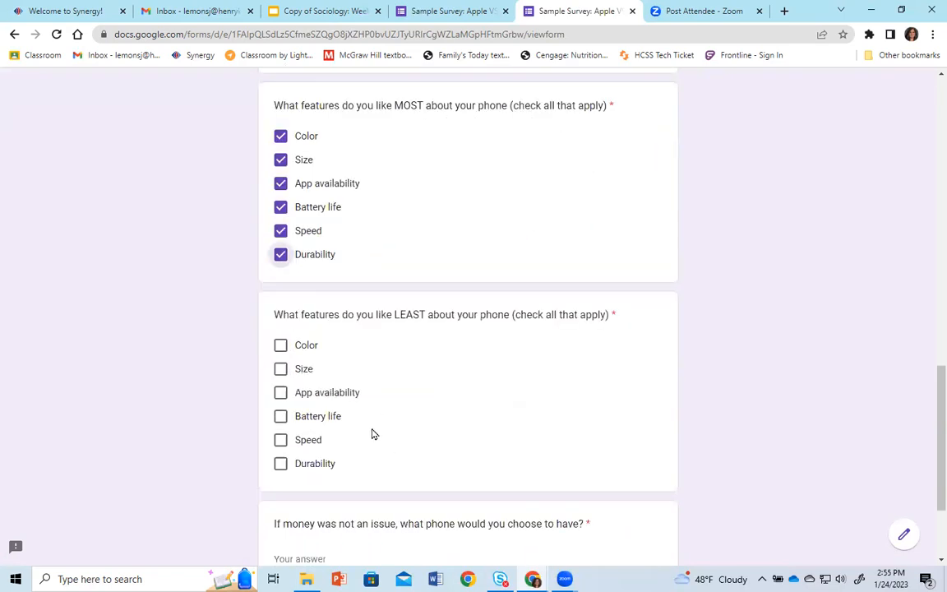
pyautogui.click(281, 207)
pyautogui.click(281, 416)
# Enter "best that money can buy" for the final phone-choice question and submit the fifth response.
pyautogui.scroll(-2, 353, 419)
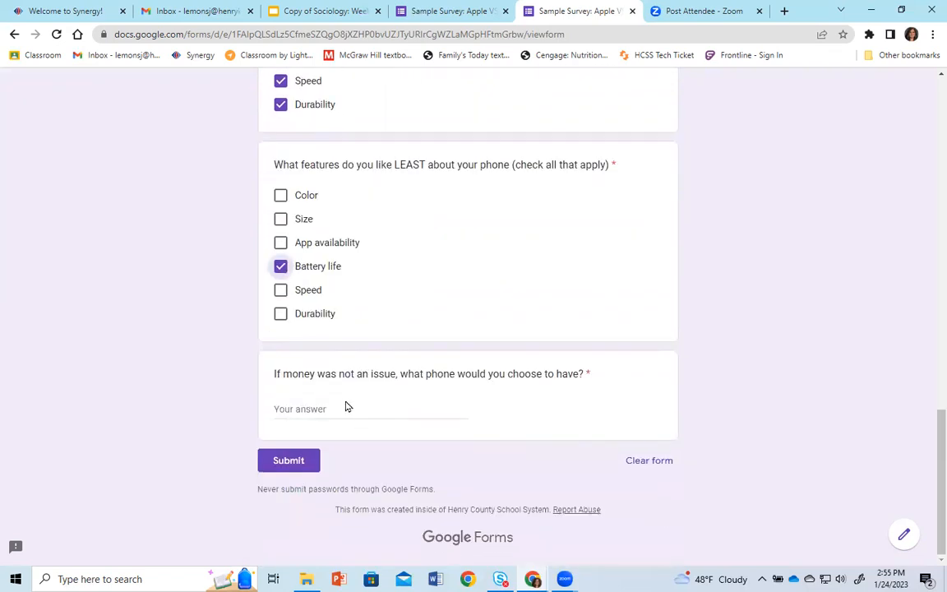
pyautogui.click(341, 409)
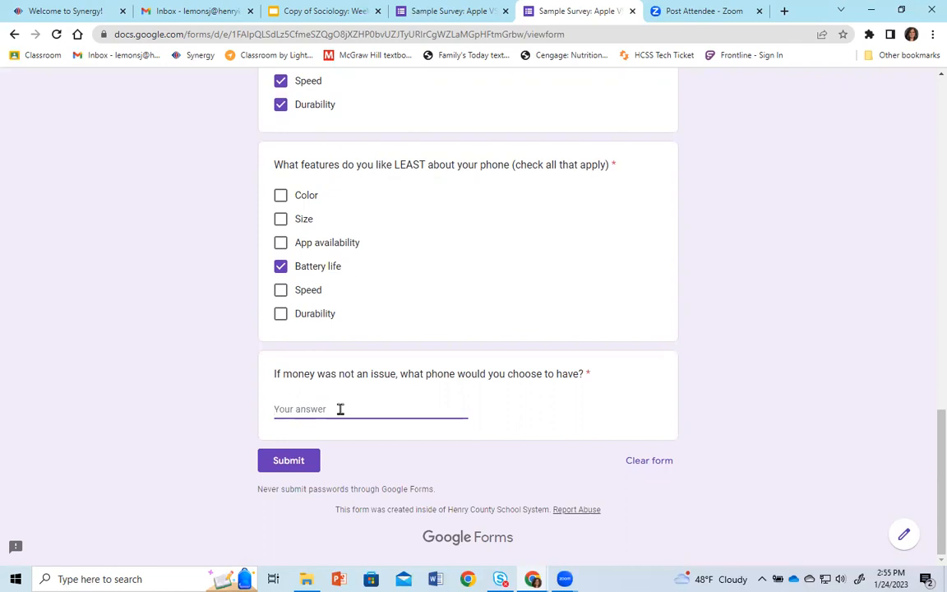
pyautogui.write('best that money can buy')
pyautogui.click(306, 465)
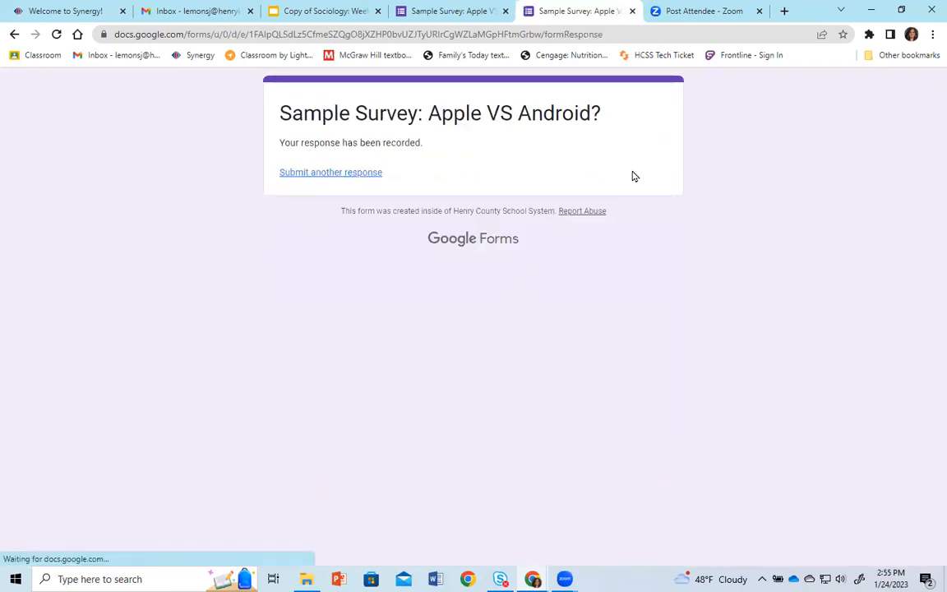
# Close the respondent view of the form and open the summary of the collected responses in the form editor.
pyautogui.click(632, 11)
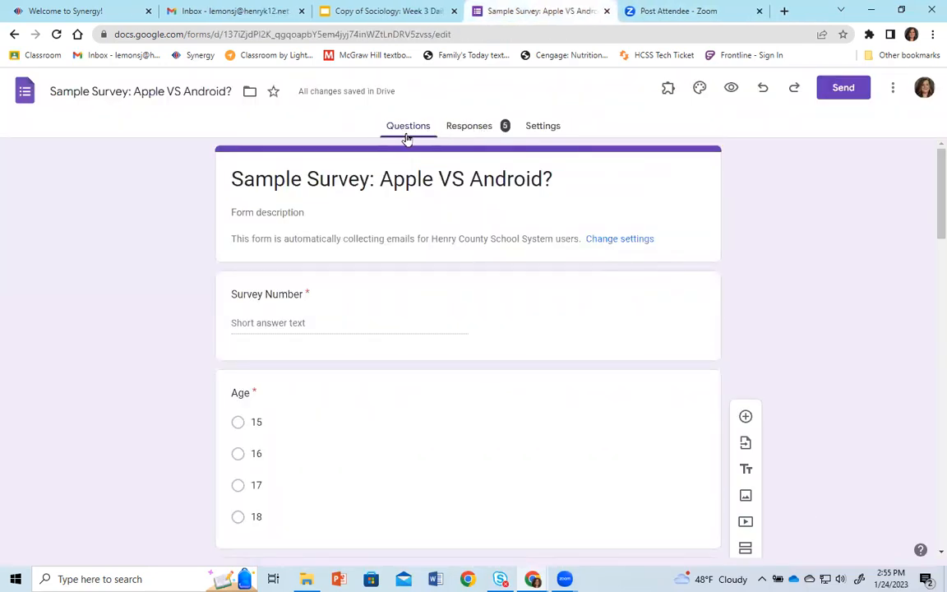
pyautogui.click(495, 129)
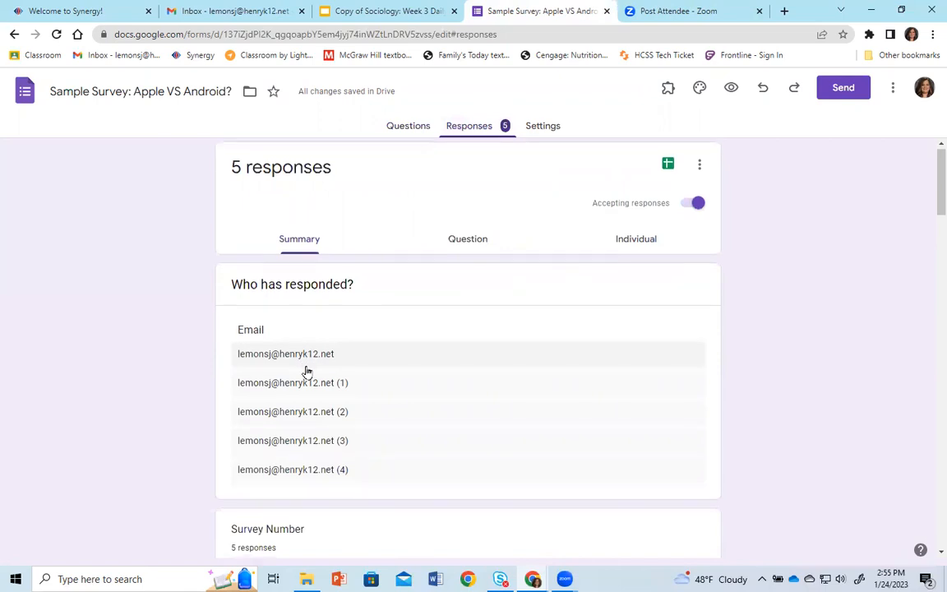
# Examine the response summary from the respondent list through every question's chart to the answers about the preferred phone.
pyautogui.scroll(-2, 307, 368)
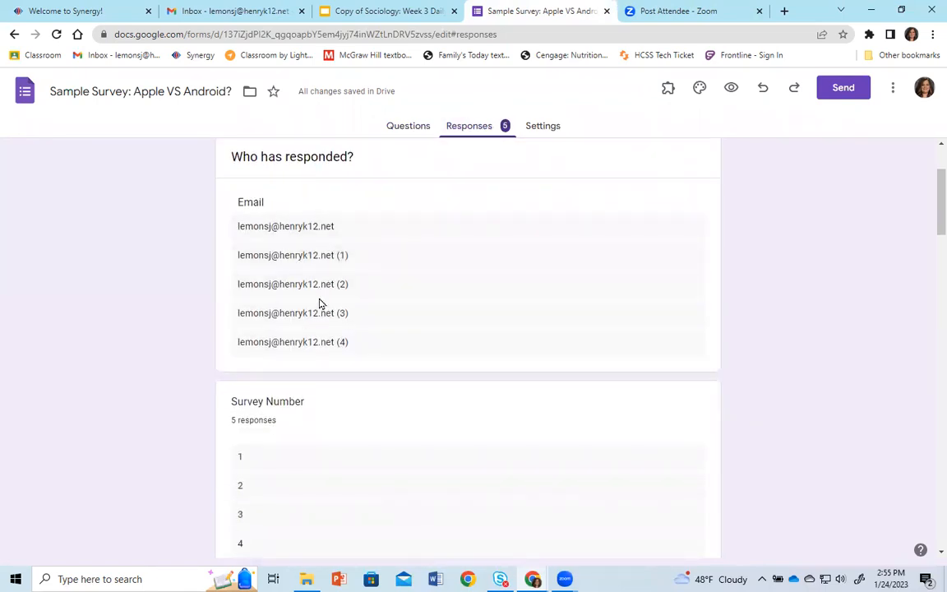
pyautogui.scroll(-3, 320, 308)
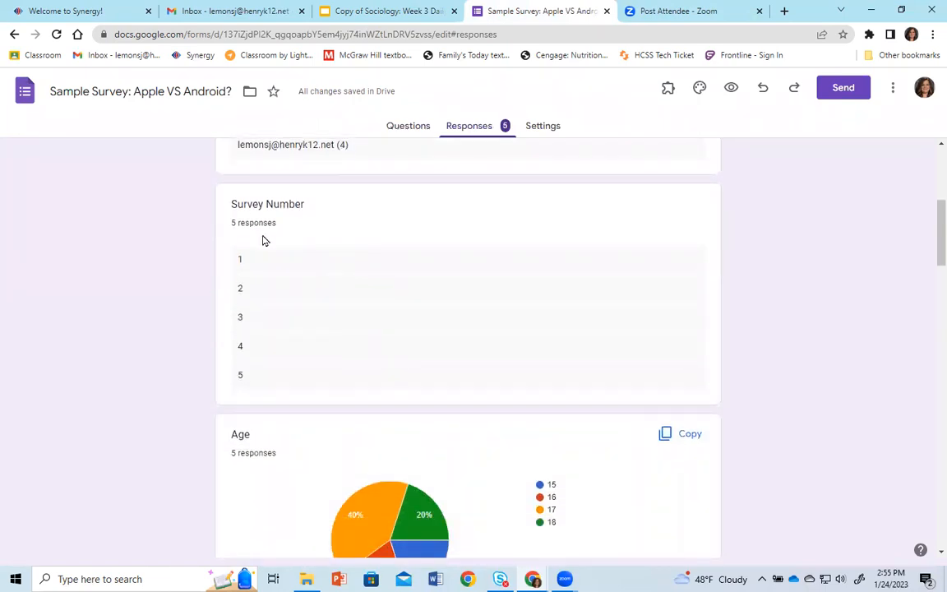
pyautogui.scroll(-3, 244, 380)
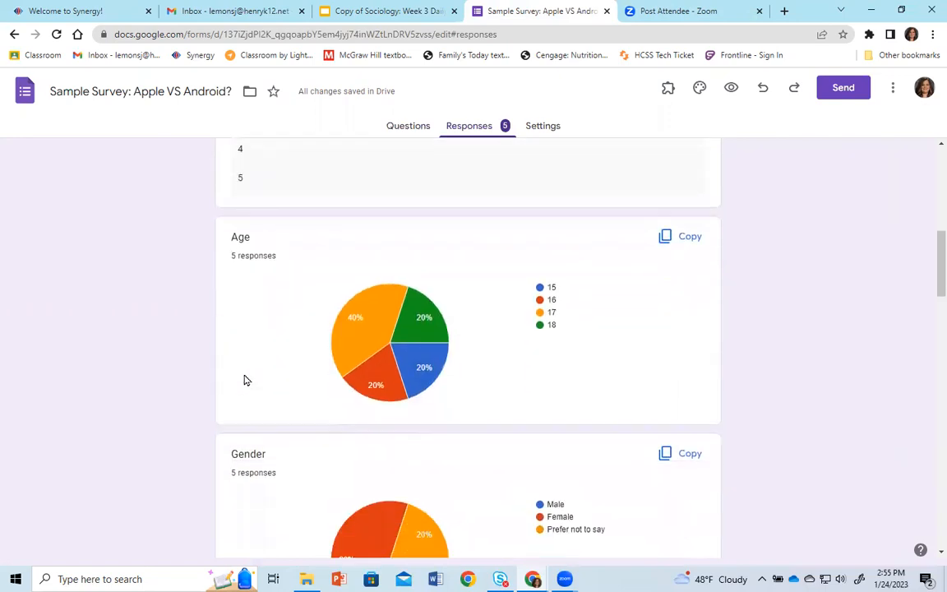
pyautogui.scroll(-2, 250, 280)
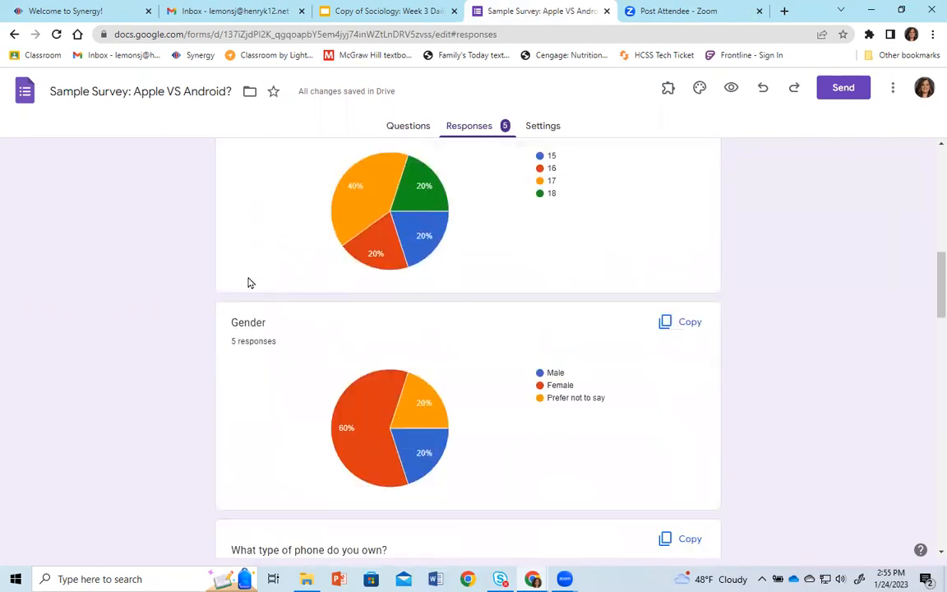
pyautogui.scroll(-6, 252, 324)
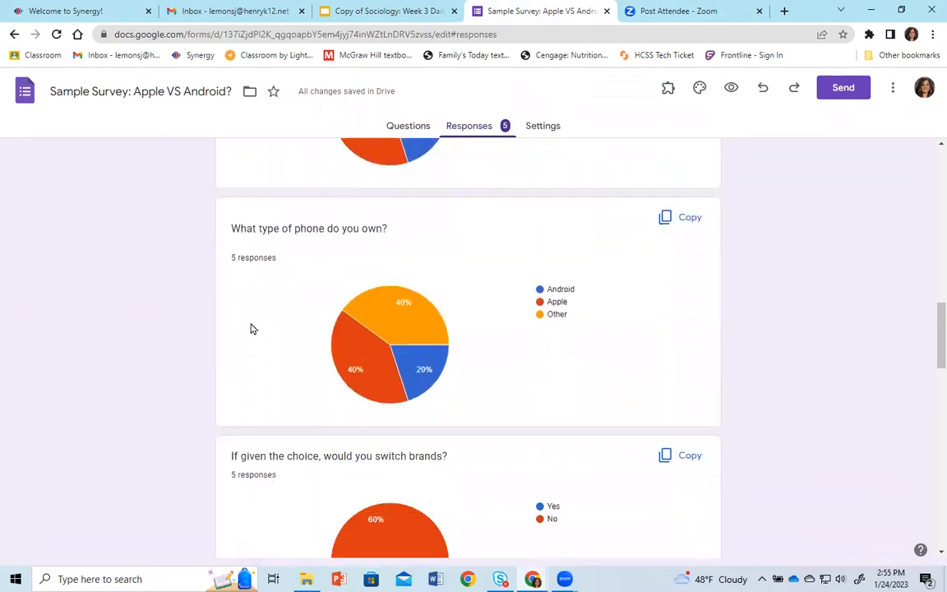
pyautogui.scroll(-1, 253, 329)
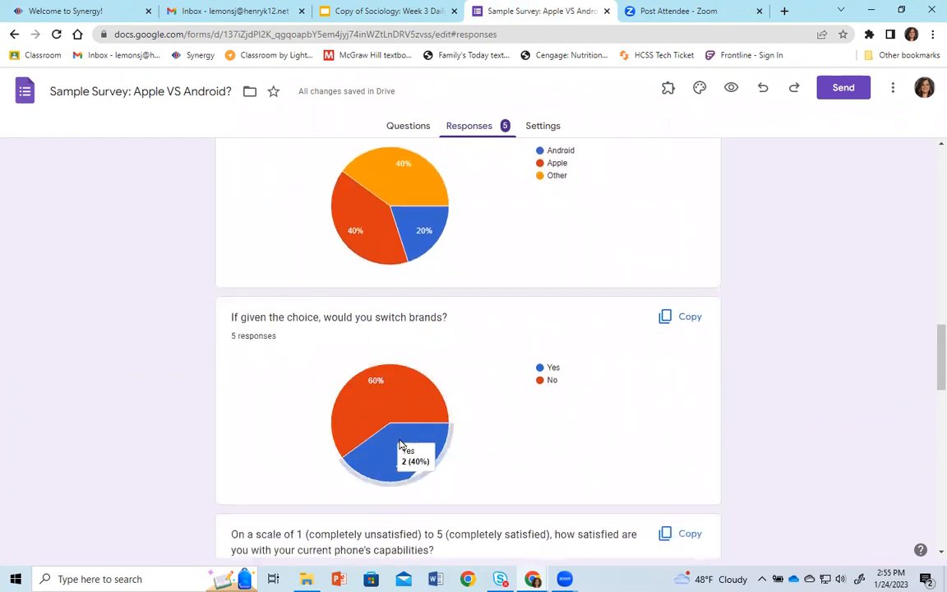
pyautogui.scroll(-3, 592, 375)
pyautogui.scroll(-4, 587, 377)
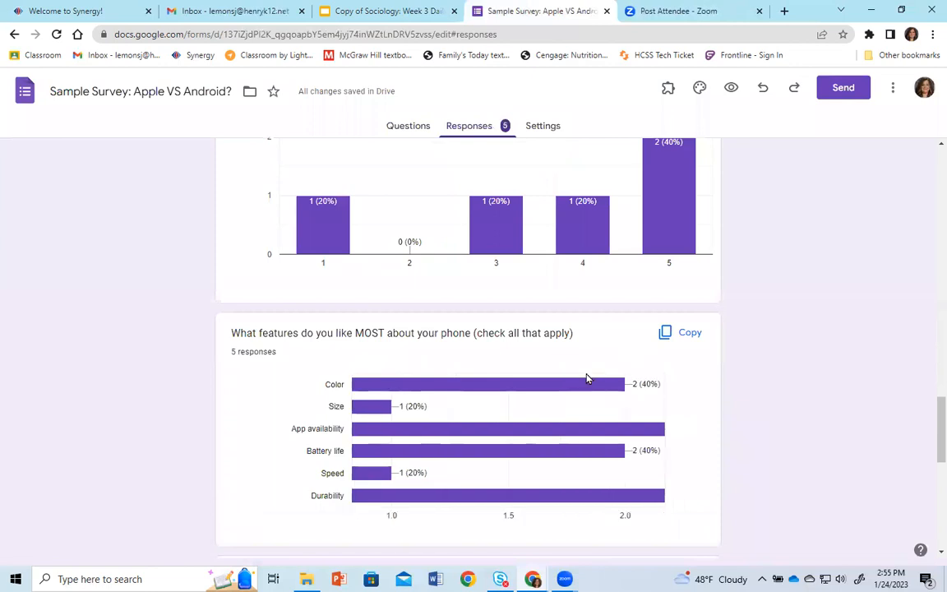
pyautogui.scroll(2, 292, 329)
pyautogui.scroll(-3, 597, 348)
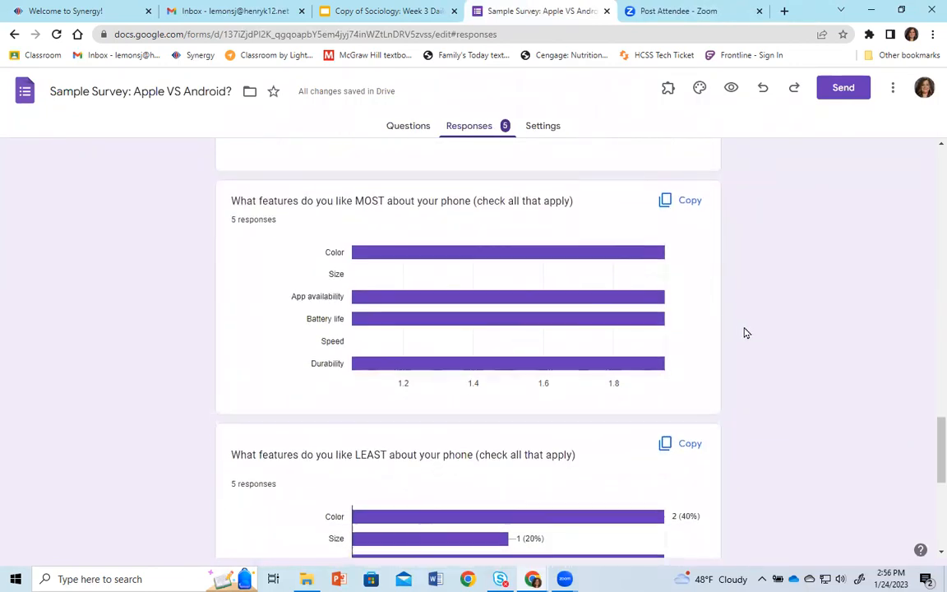
pyautogui.scroll(-5, 744, 332)
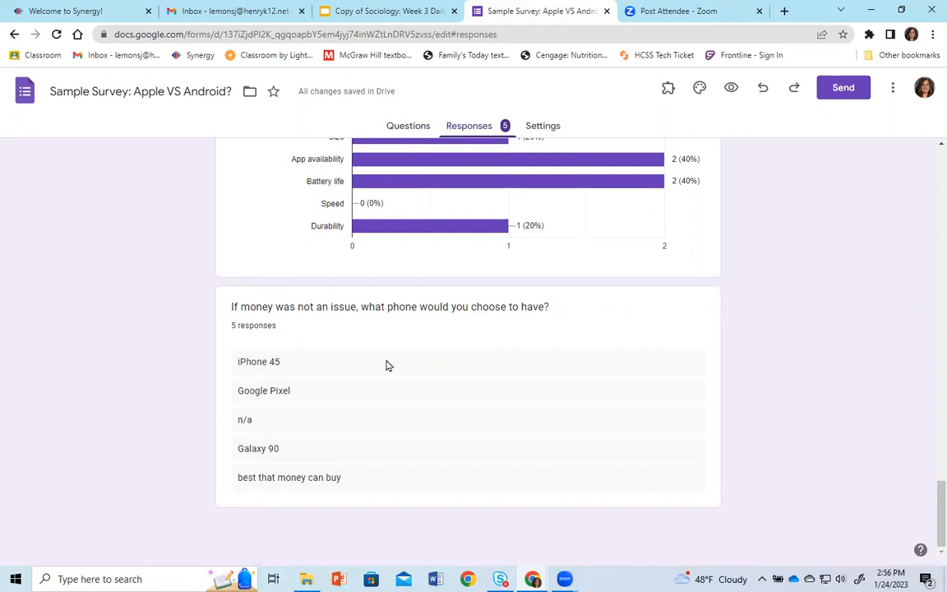
pyautogui.scroll(15, 485, 470)
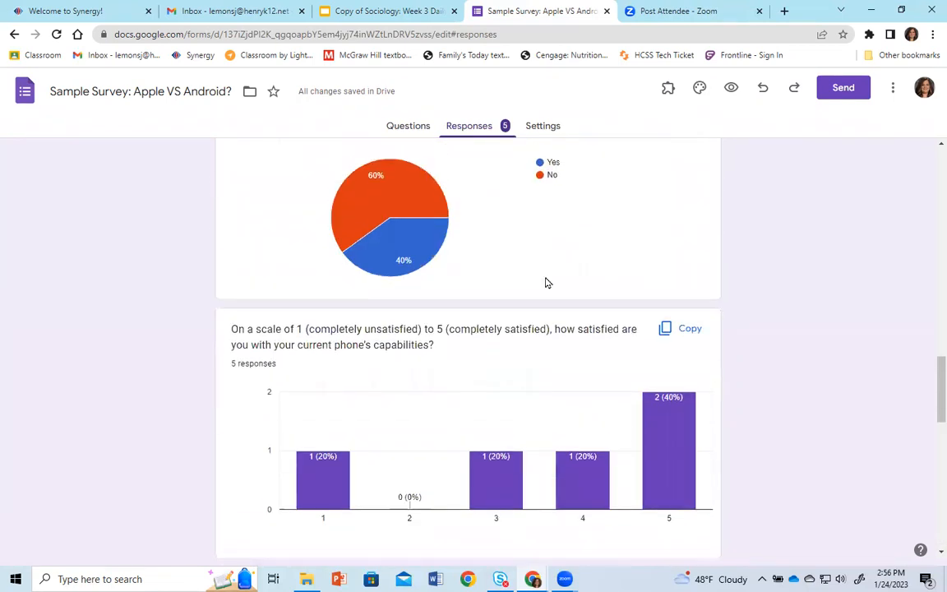
pyautogui.scroll(15, 416, 334)
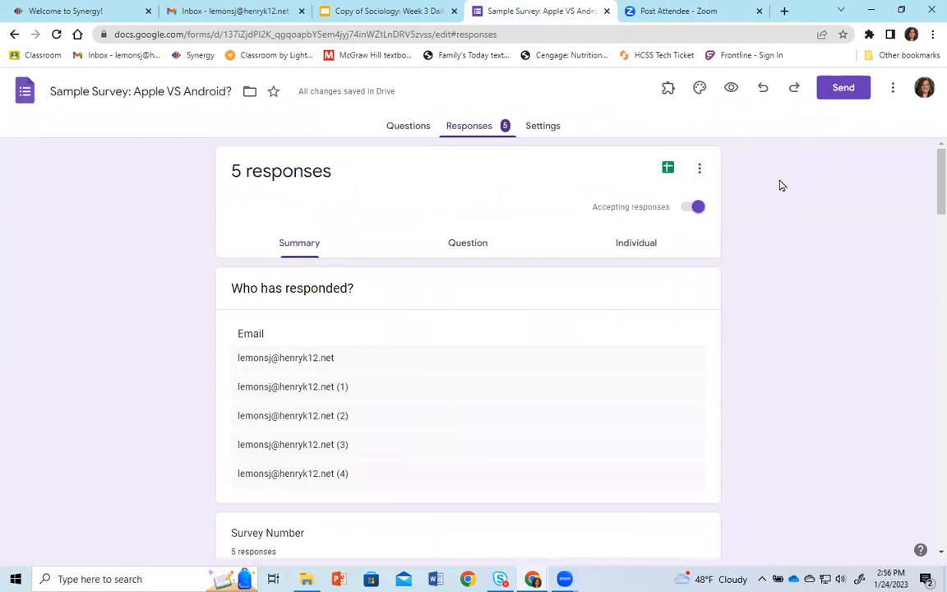
# Open Google Slides in a new browser tab and create a blank presentation.
pyautogui.click(784, 10)
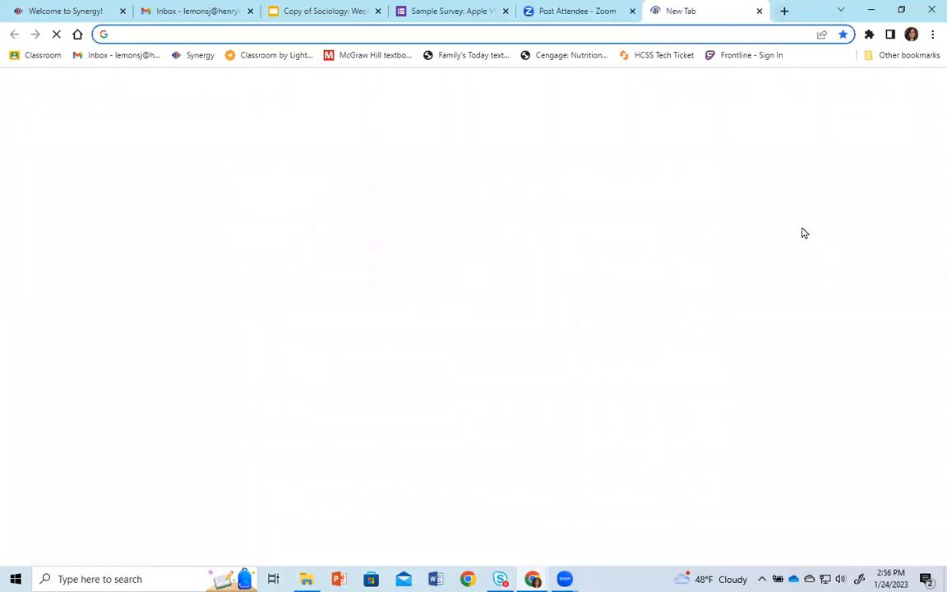
pyautogui.click(878, 93)
pyautogui.click(758, 279)
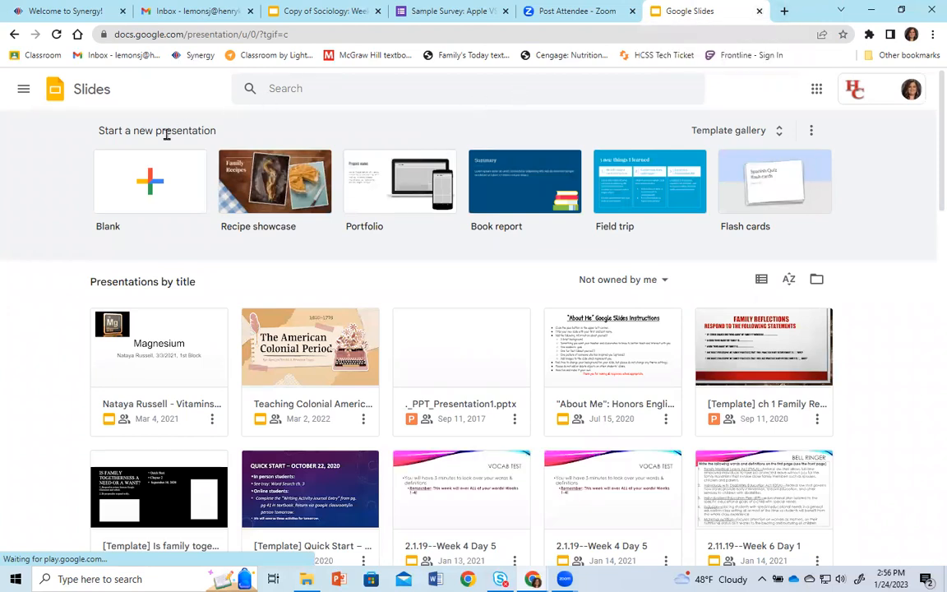
pyautogui.click(622, 238)
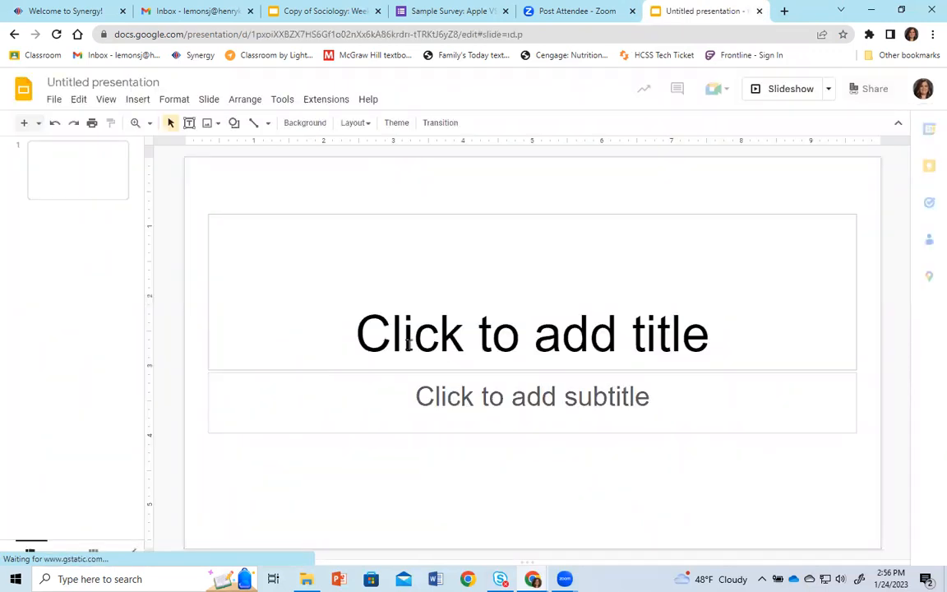
# Fill the title slide with "Apple VS Android" and the presenter's full name as subtitle, and add a second slide.
pyautogui.click(408, 345)
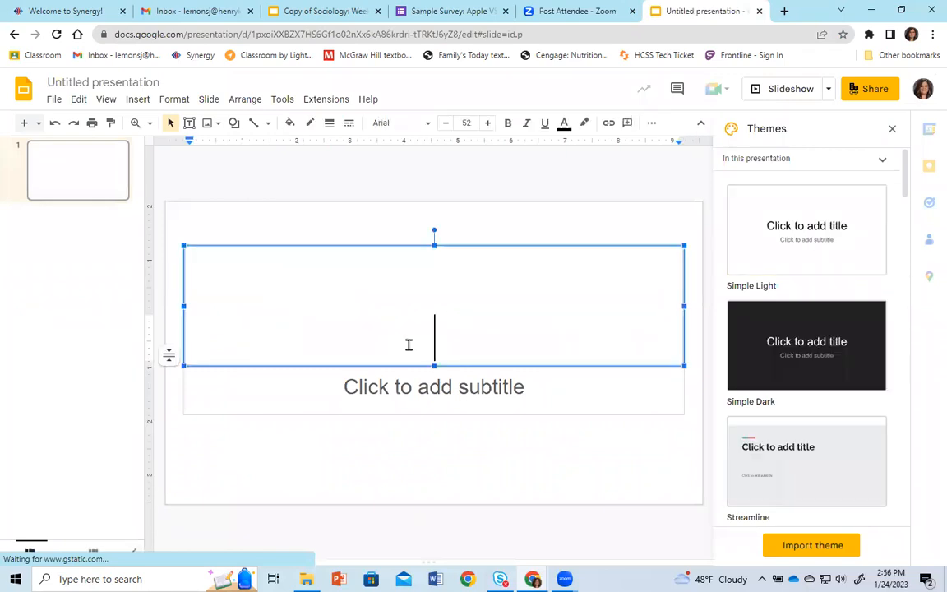
pyautogui.write('Apple V')
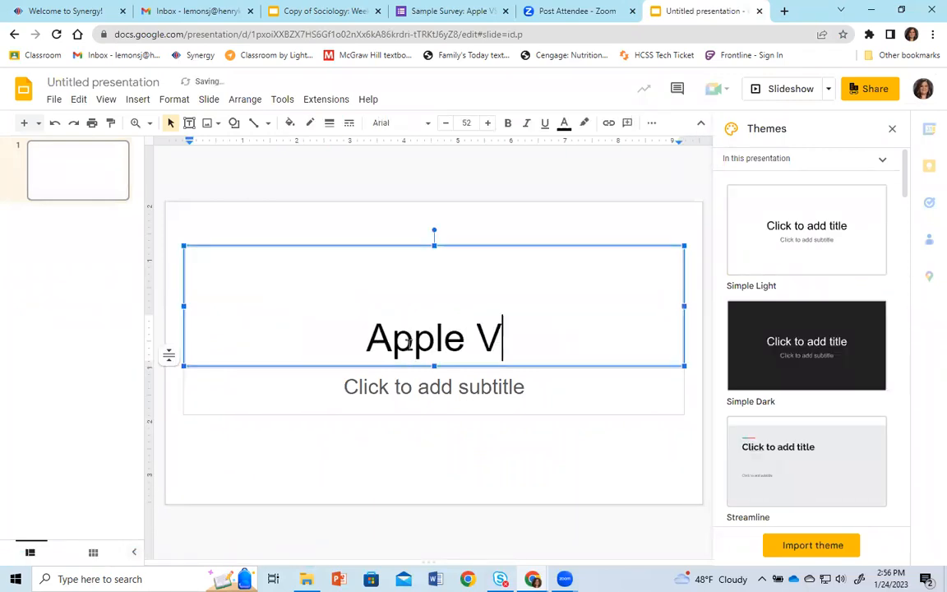
pyautogui.write('S Android')
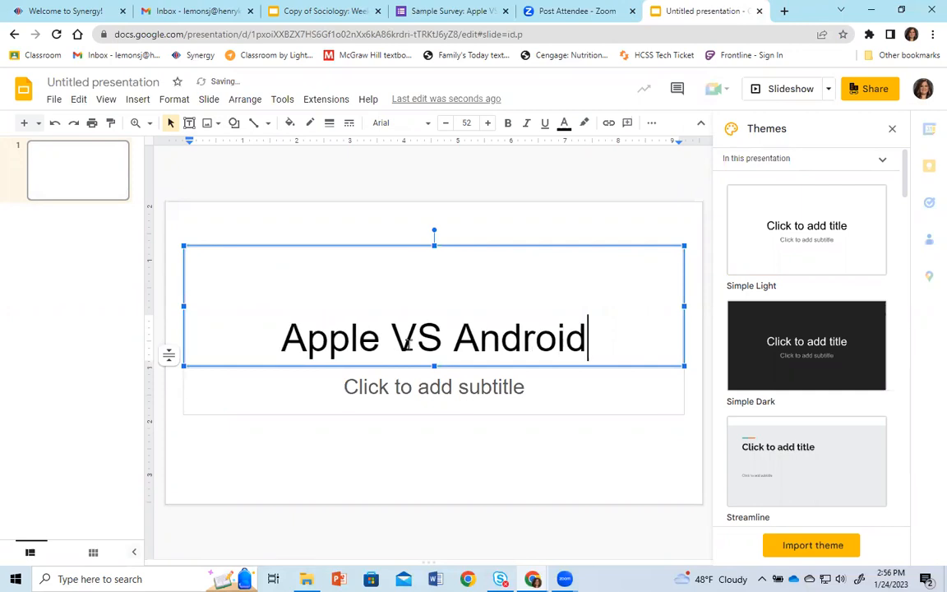
pyautogui.click(403, 392)
pyautogui.write('Jessica Lemons')
pyautogui.click(23, 123)
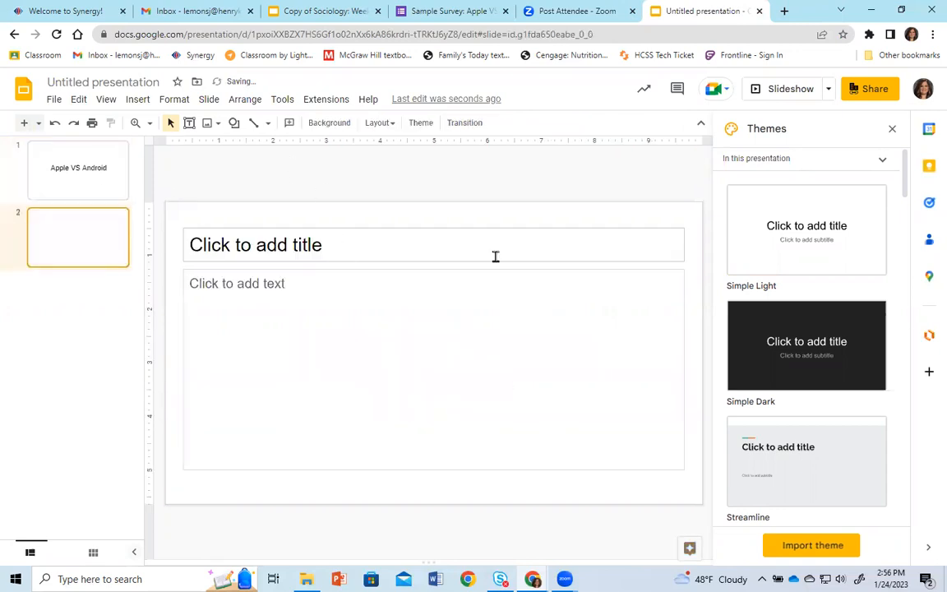
# Look through the Week 3 Daily Classwork & Instructions slides for the survey project requirements.
pyautogui.click(312, 10)
pyautogui.scroll(-5, 124, 304)
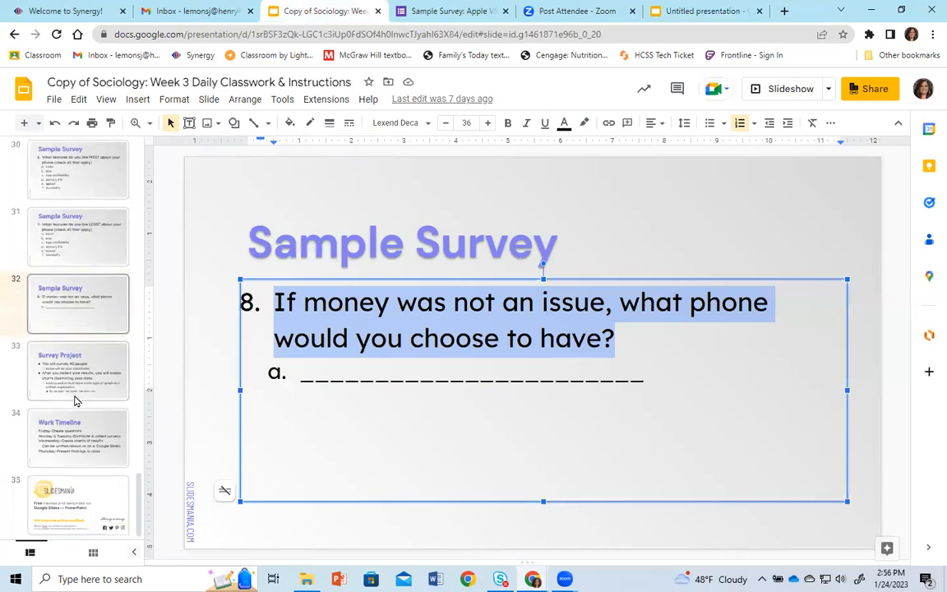
pyautogui.scroll(5, 75, 403)
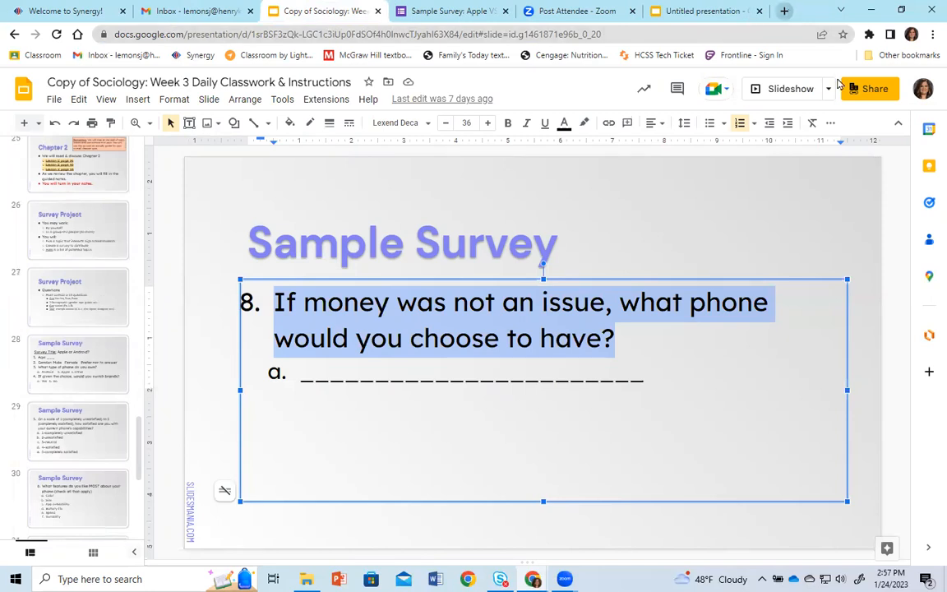
# Open the S2: Sociology classwork in Google Classroom and read the Survey Results assignment under Week 4.
pyautogui.hotkey('ctrl', 't')
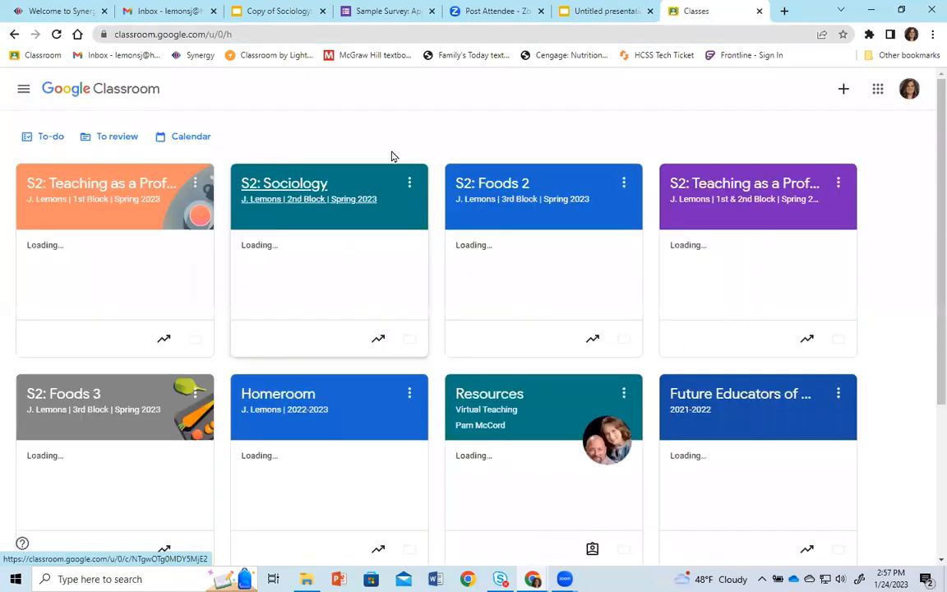
pyautogui.click(391, 156)
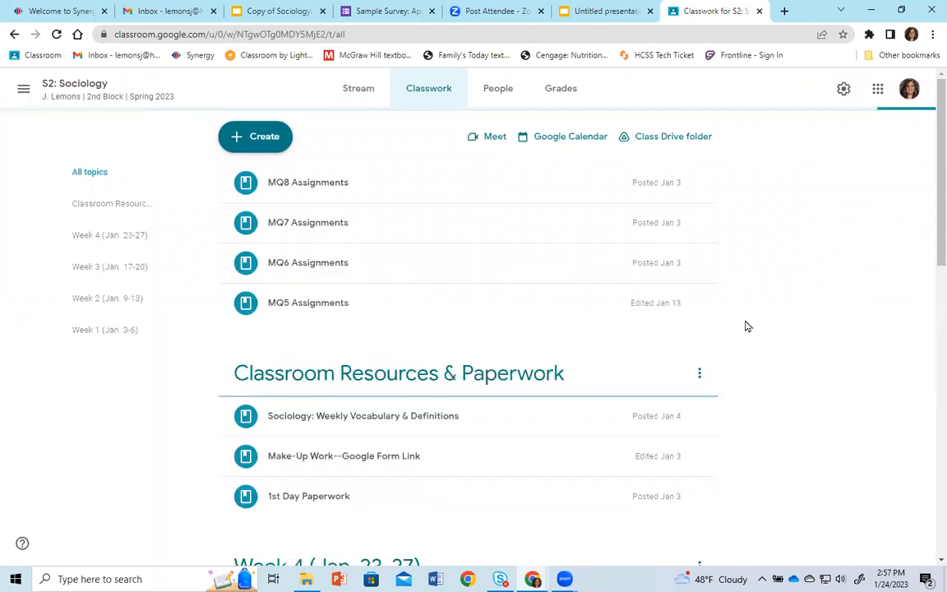
pyautogui.scroll(-3, 421, 426)
pyautogui.click(394, 423)
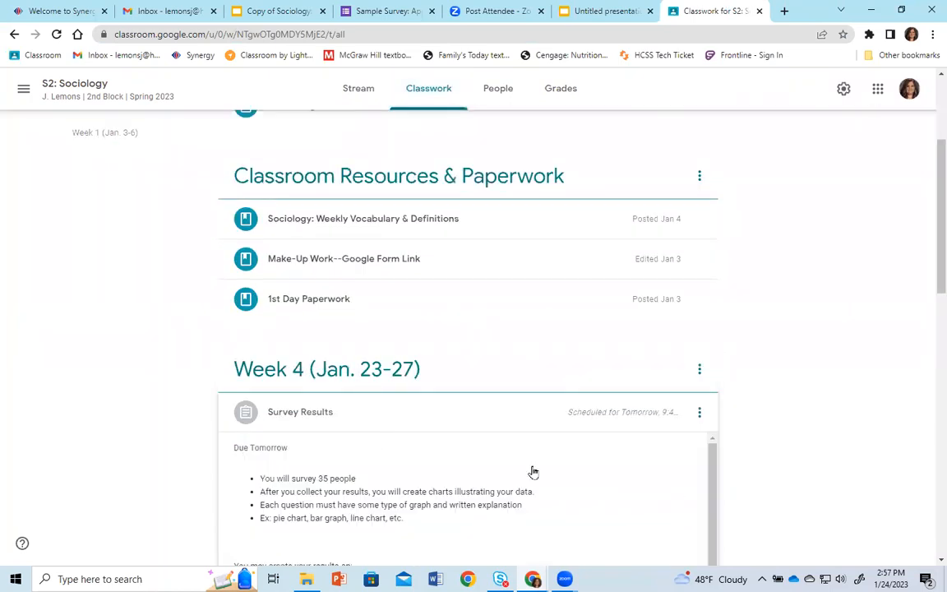
pyautogui.scroll(-2, 567, 444)
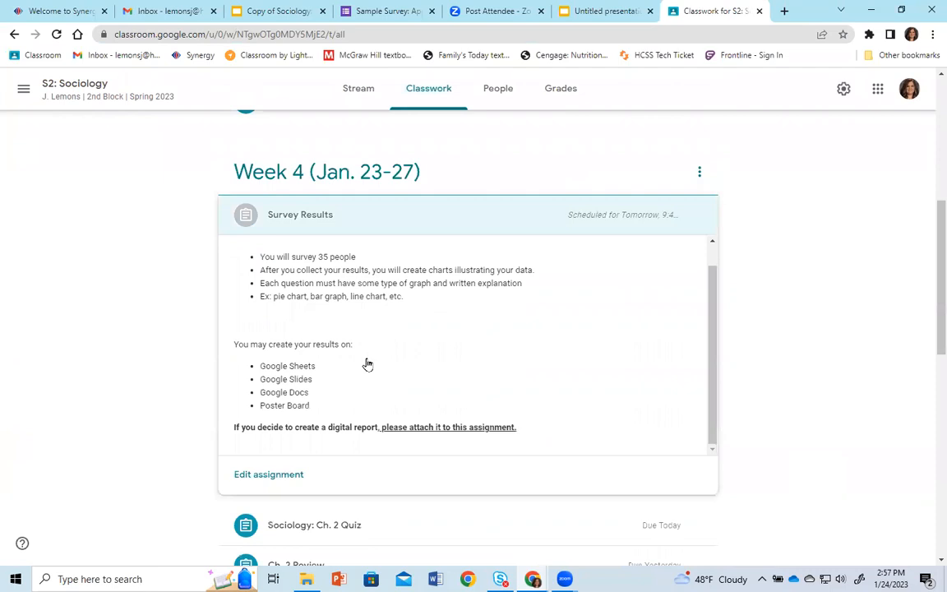
pyautogui.click(279, 283)
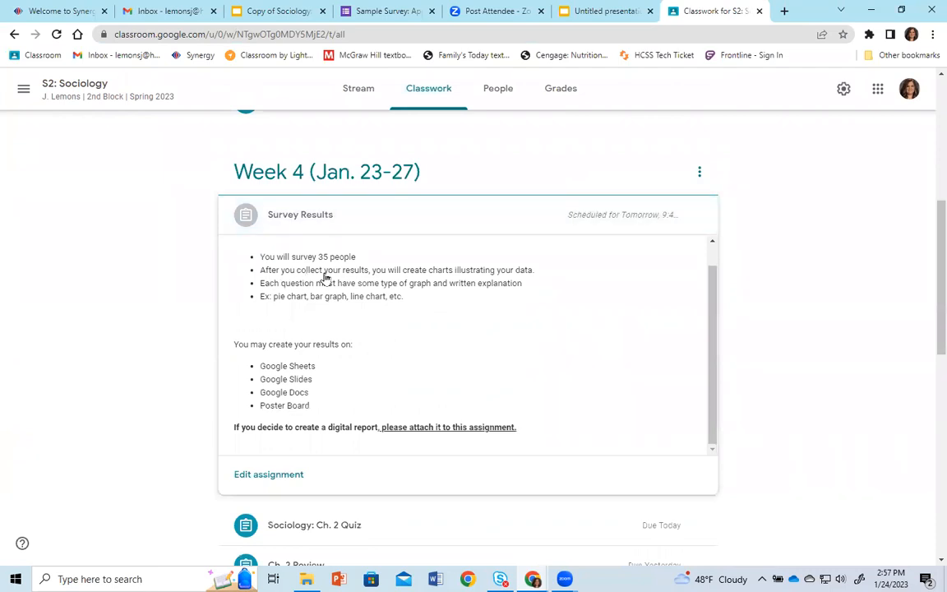
# Return to the survey's response summary in Google Forms and copy the Age chart.
pyautogui.click(595, 11)
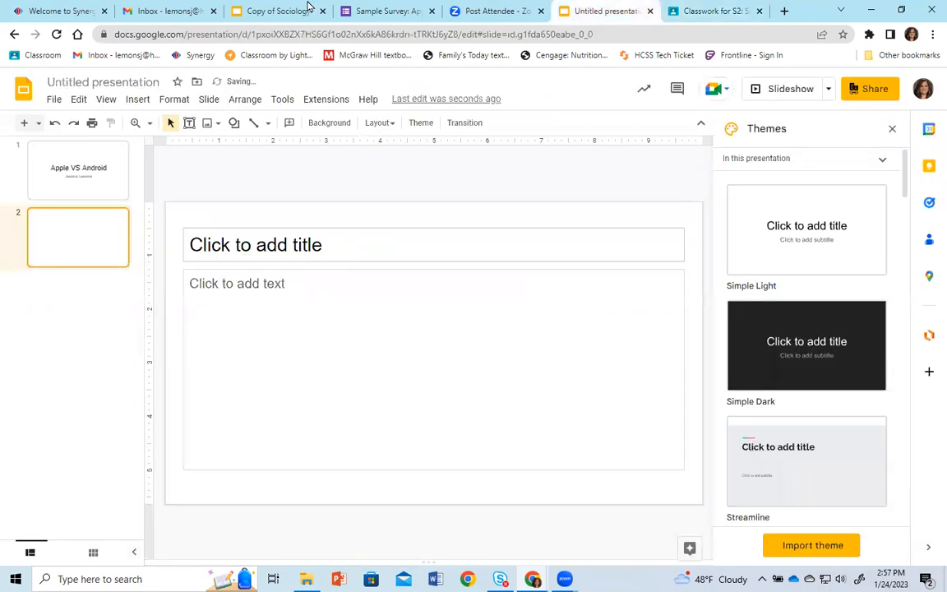
pyautogui.click(372, 12)
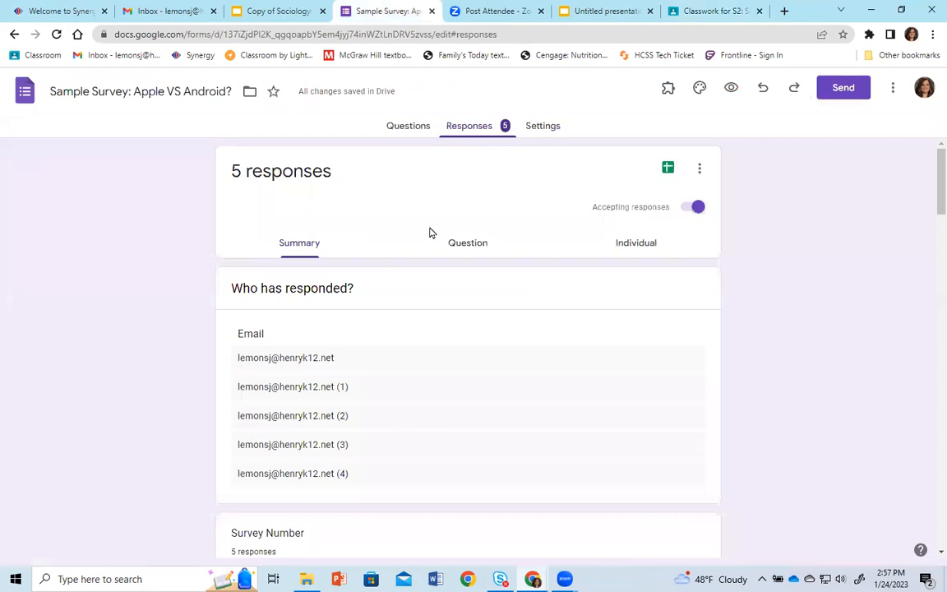
pyautogui.scroll(-1, 435, 247)
pyautogui.scroll(-3, 268, 218)
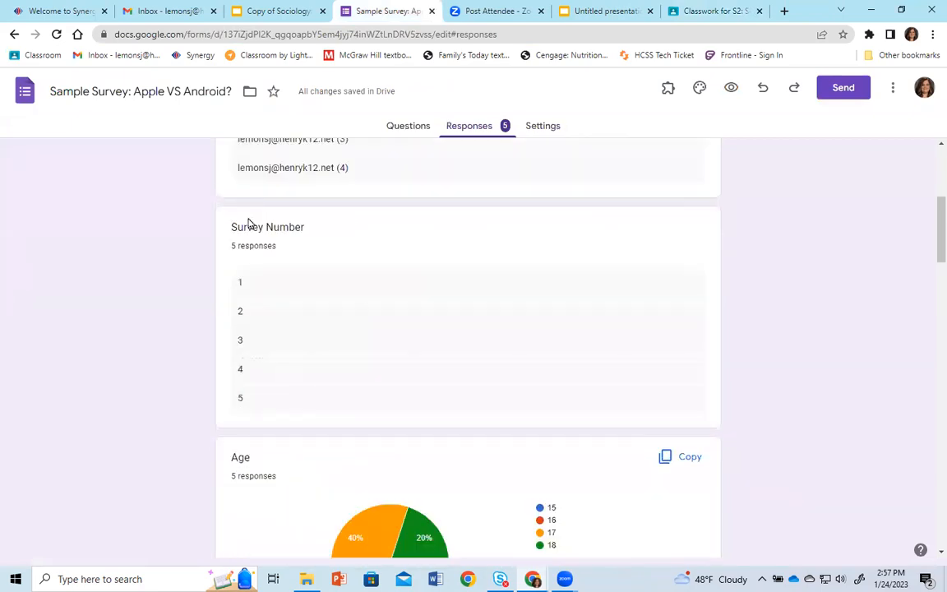
pyautogui.scroll(-1, 372, 298)
pyautogui.scroll(-1, 312, 272)
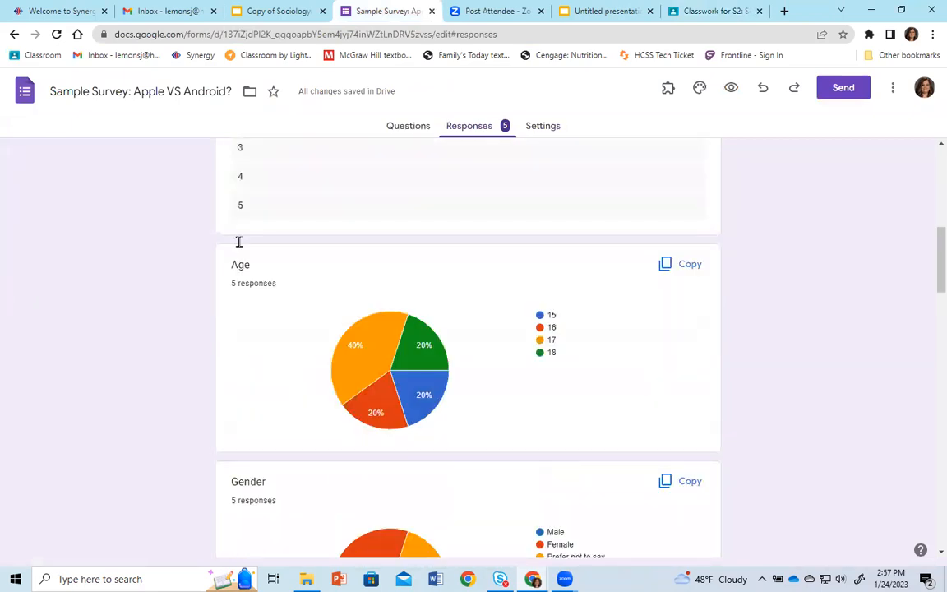
pyautogui.scroll(-1, 452, 240)
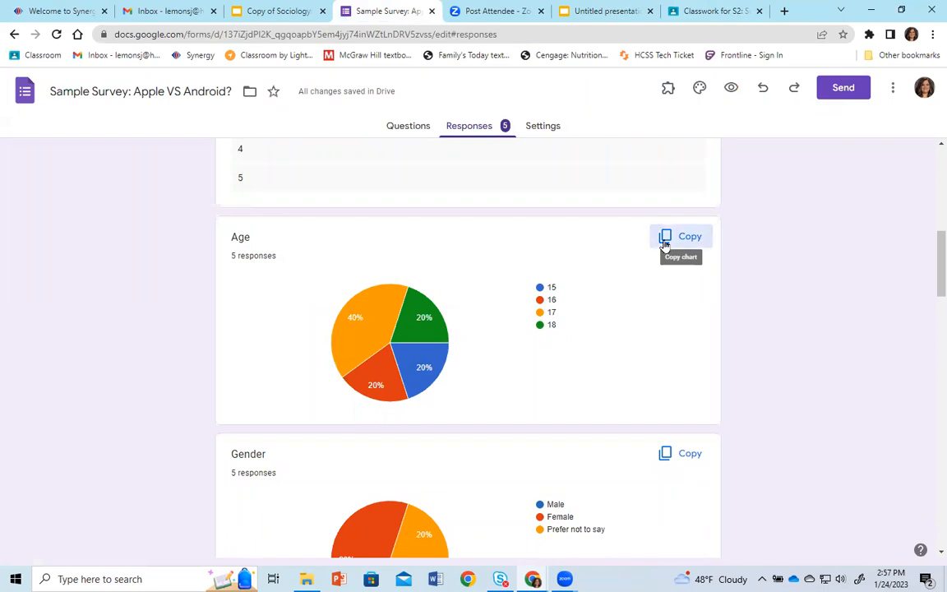
pyautogui.click(665, 240)
# Paste the Age chart unlinked into the second slide of the new presentation.
pyautogui.click(586, 11)
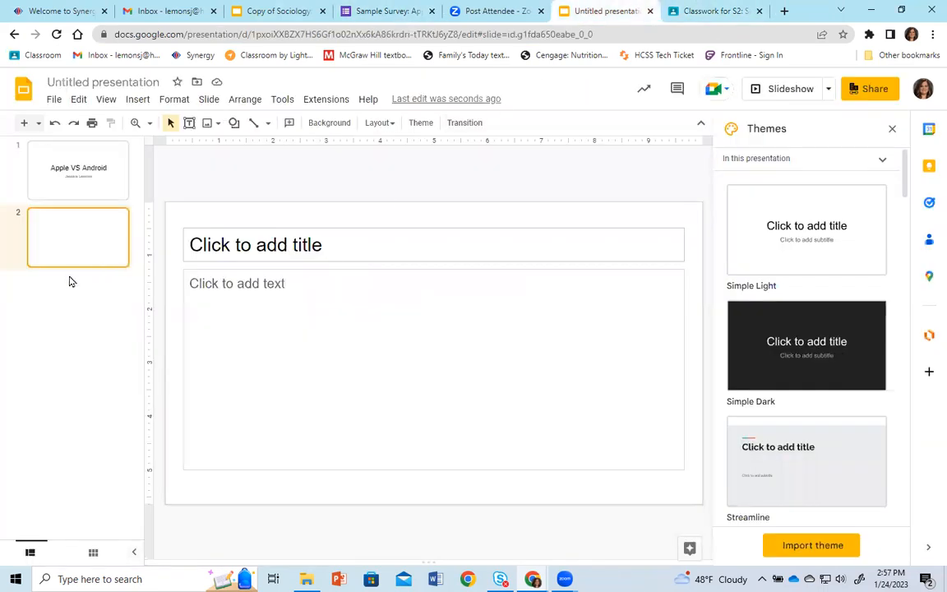
pyautogui.click(241, 300)
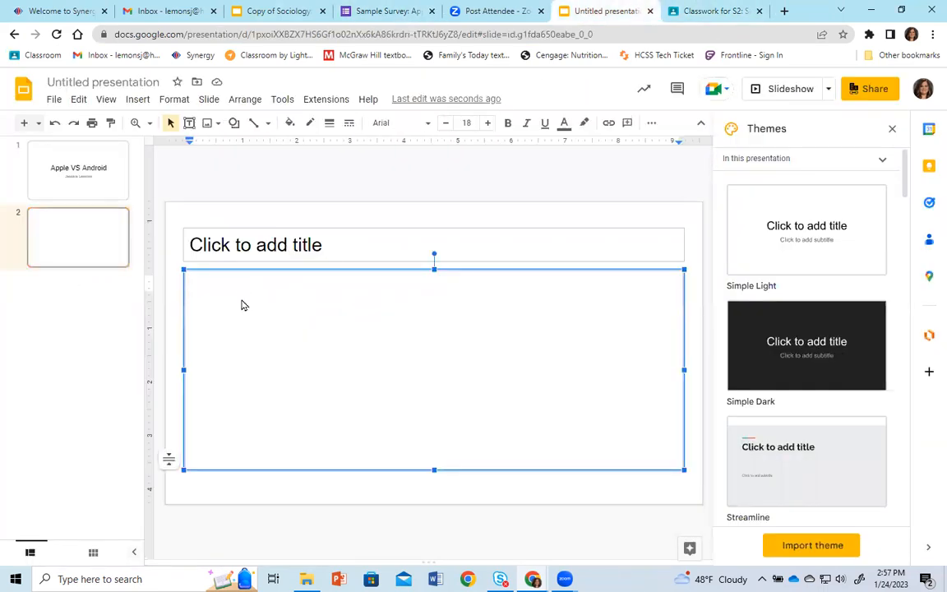
pyautogui.hotkey('ctrl', 'v')
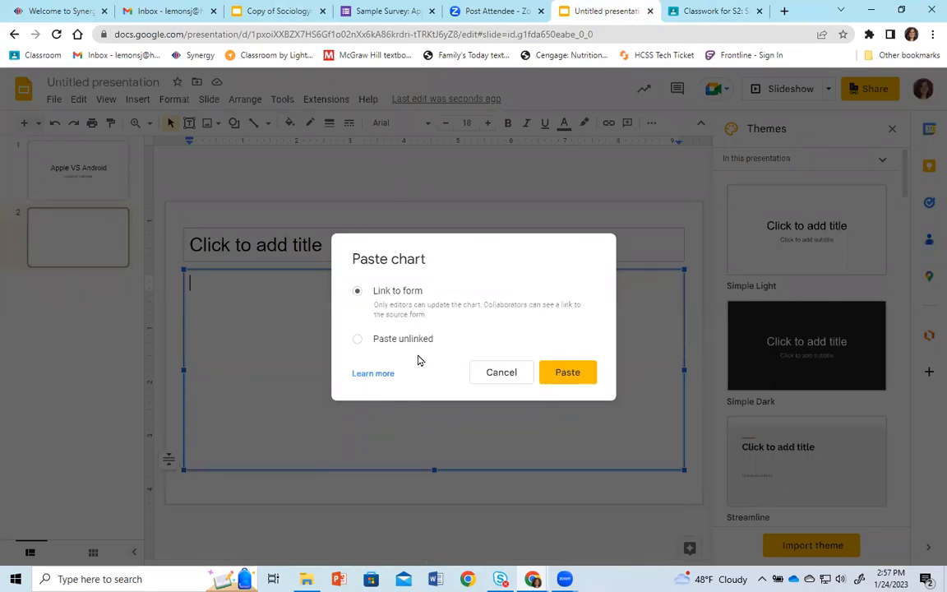
pyautogui.click(358, 342)
pyautogui.click(585, 378)
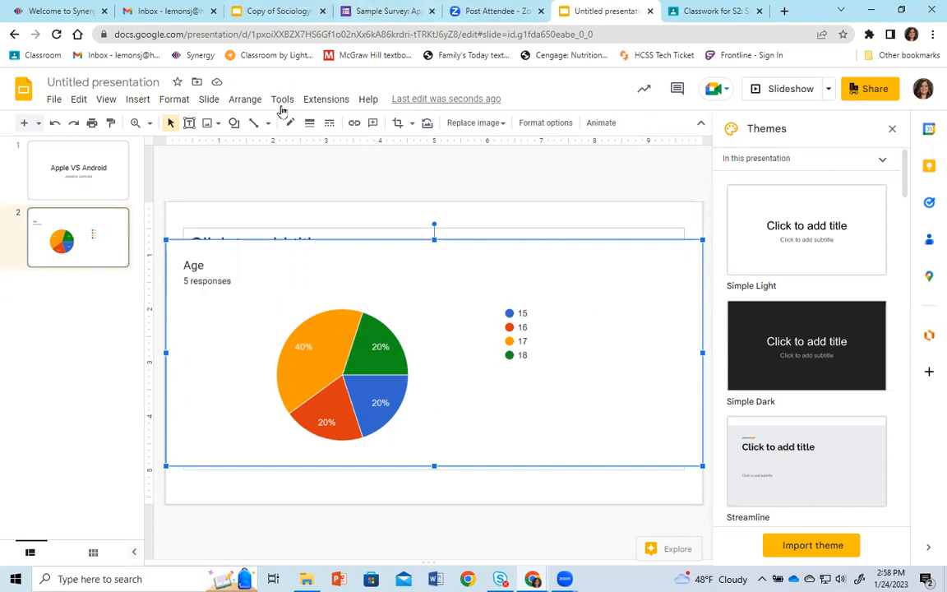
# Move the Age chart below the title area and title the slide "Majority of responses were 17 years old".
pyautogui.moveTo(382, 264); pyautogui.dragTo(381, 293)
pyautogui.click(285, 250)
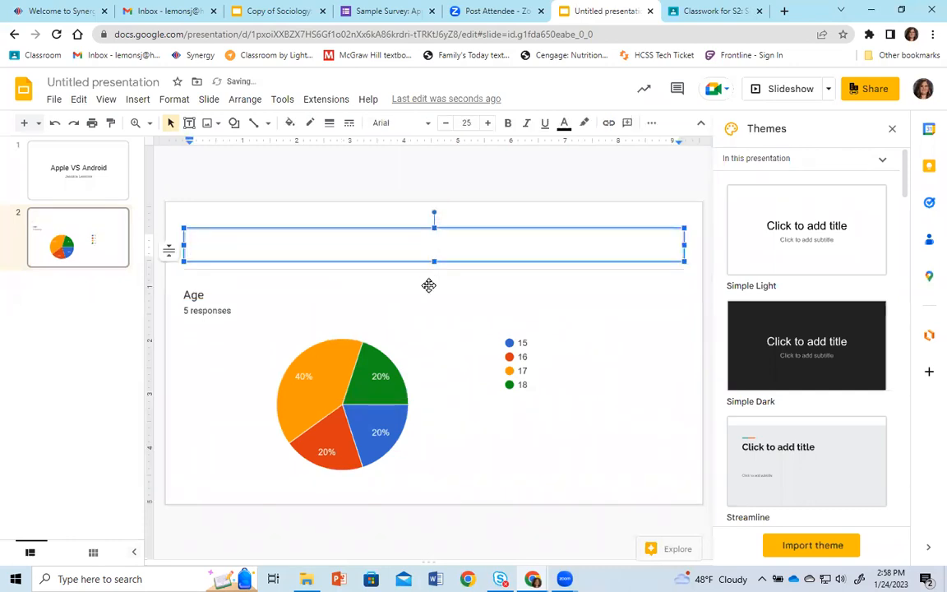
pyautogui.write('Mjori')
pyautogui.press('BackSpace')
pyautogui.press('BackSpace')
pyautogui.press('BackSpace')
pyautogui.press('BackSpace')
pyautogui.write('ajority of')
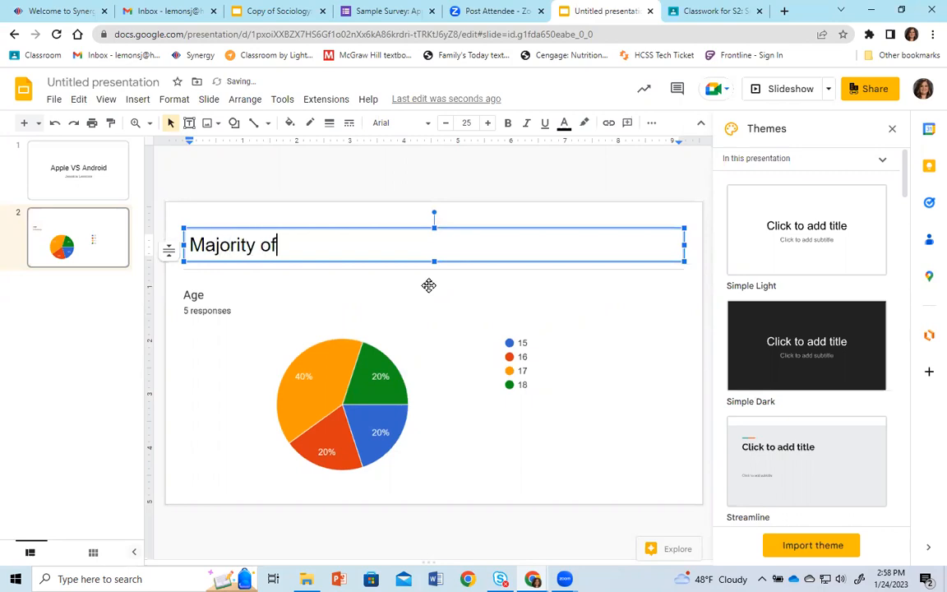
pyautogui.write(' responses')
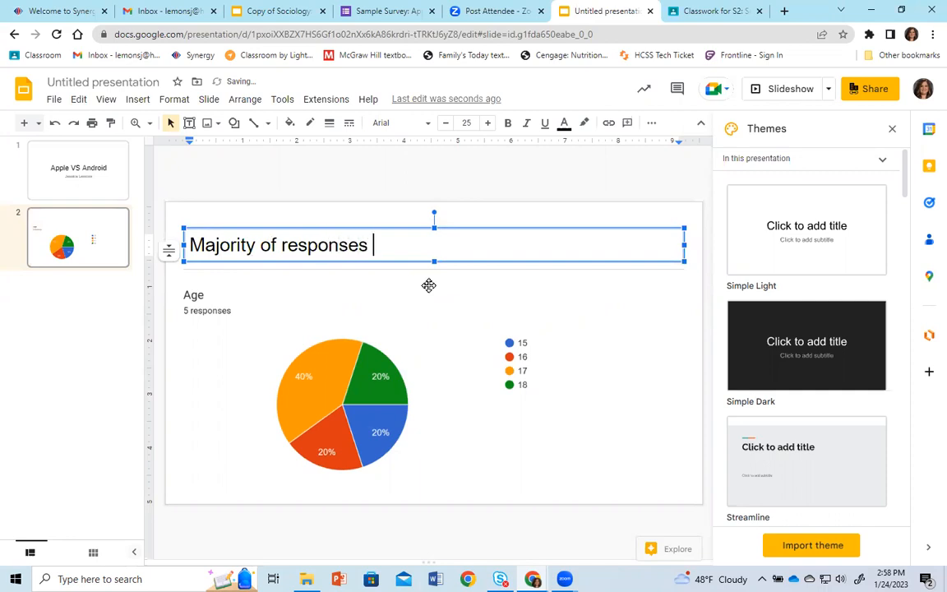
pyautogui.write(' were 17 years old')
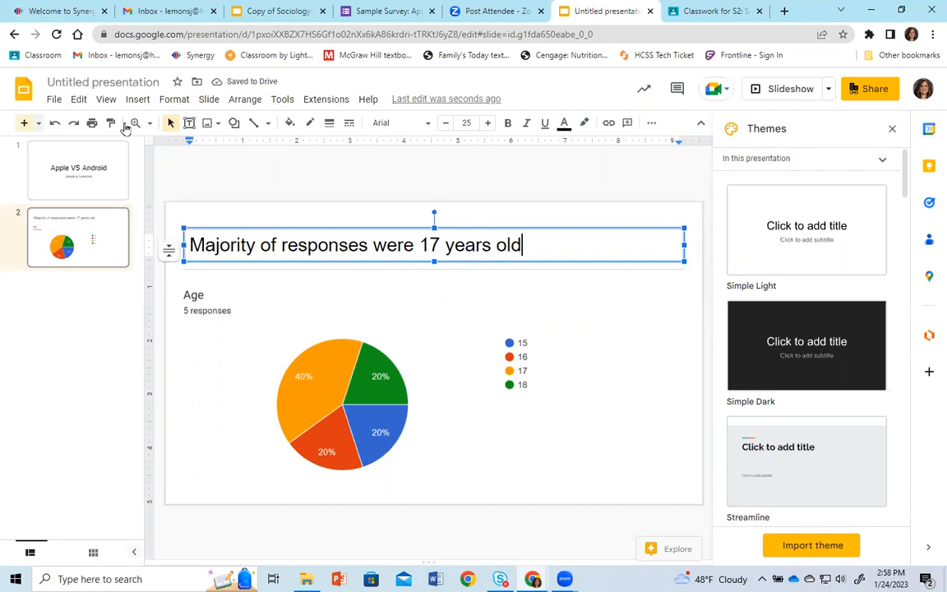
# Add a third slide to the presentation and copy the Gender chart from the survey's response summary in Google Forms.
pyautogui.hotkey('ctrl', 'm')
pyautogui.click(387, 10)
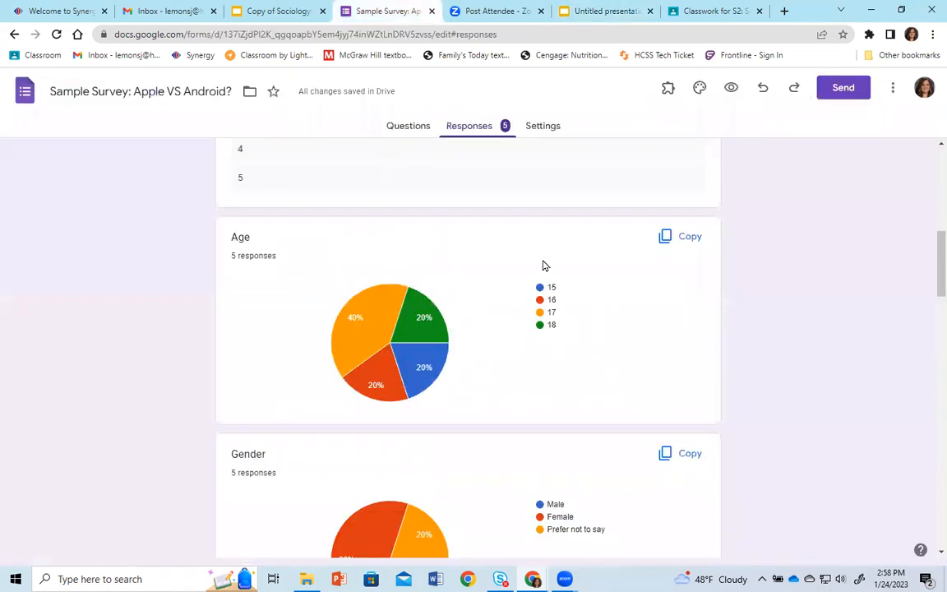
pyautogui.scroll(-3, 542, 265)
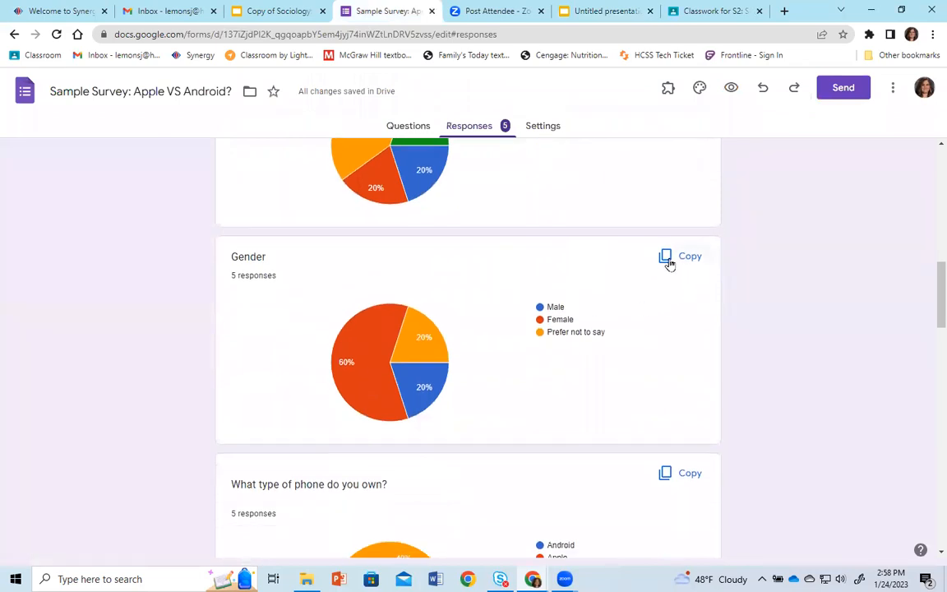
pyautogui.click(670, 262)
# Paste the Gender chart unlinked into the third slide in Google Slides and move it below the title area.
pyautogui.click(604, 11)
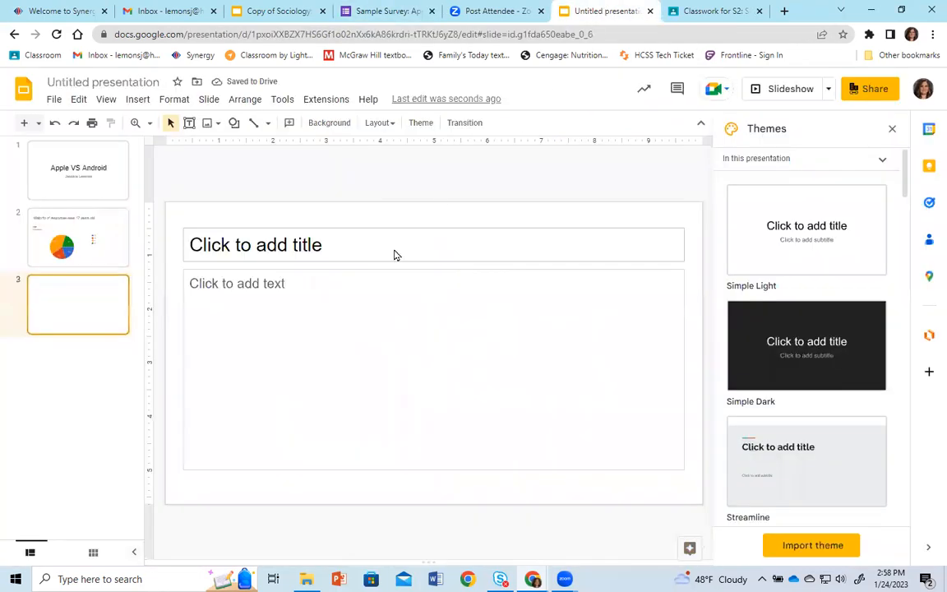
pyautogui.click(241, 304)
pyautogui.hotkey('ctrl', 'v')
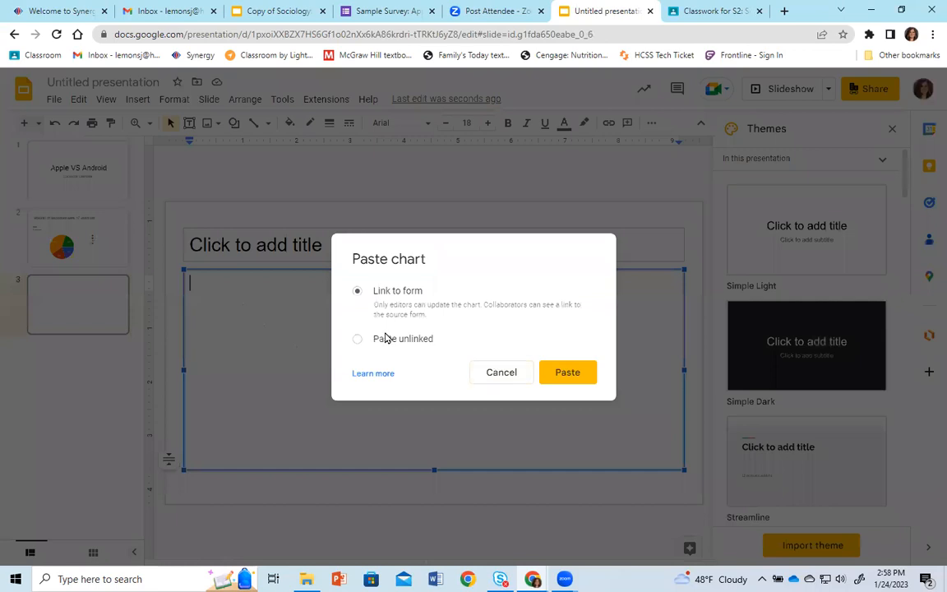
pyautogui.click(563, 372)
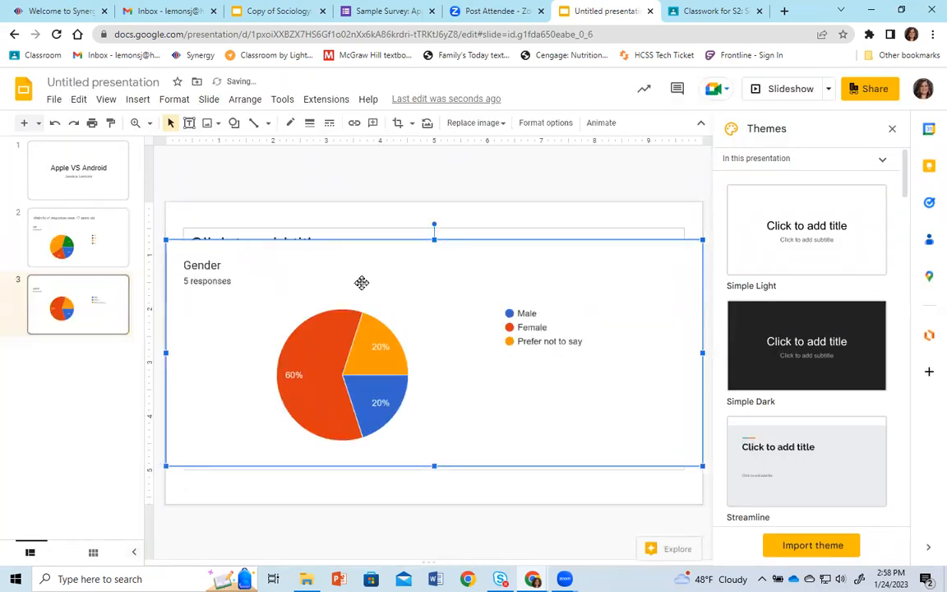
pyautogui.moveTo(362, 282); pyautogui.dragTo(364, 287)
pyautogui.press('Down')
pyautogui.press('Down')
pyautogui.press('Down')
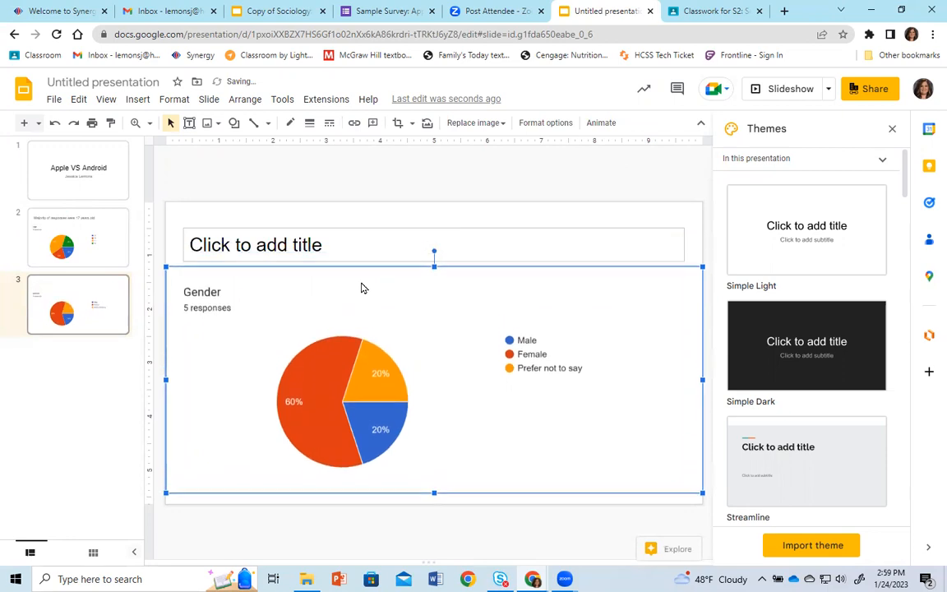
# Title the Gender chart slide "Majority of responses were Female".
pyautogui.click(267, 244)
pyautogui.write('Majority ')
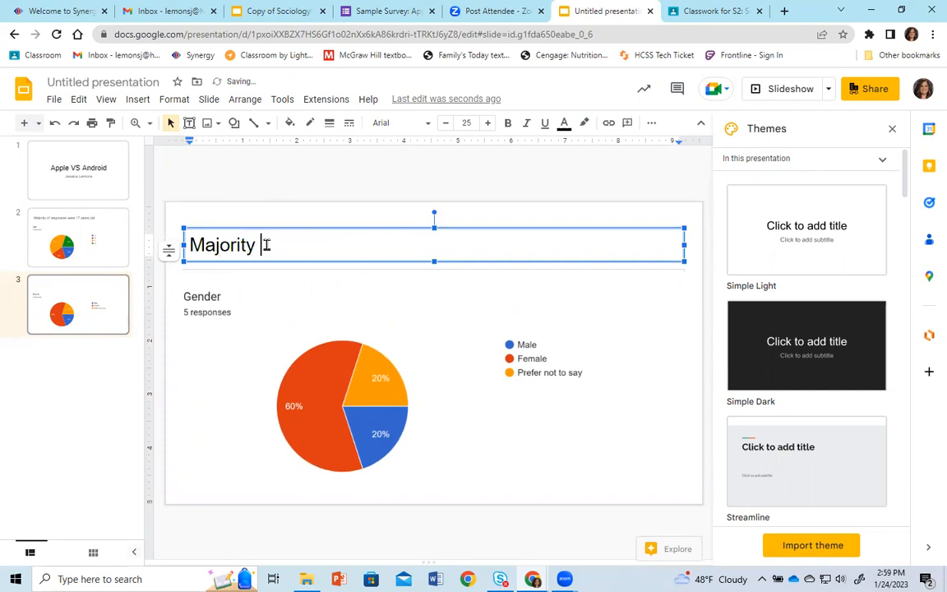
pyautogui.write('of pres')
pyautogui.press('BackSpace')
pyautogui.press('BackSpace')
pyautogui.press('BackSpace')
pyautogui.press('BackSpace')
pyautogui.write('response')
pyautogui.press('BackSpace')
pyautogui.press('BackSpace')
pyautogui.write('nses were')
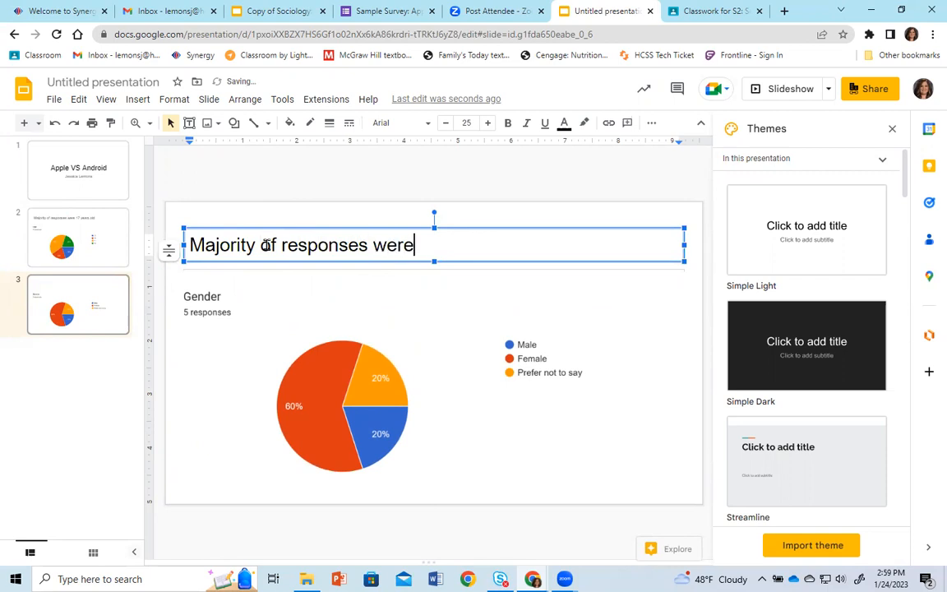
pyautogui.write(' Female')
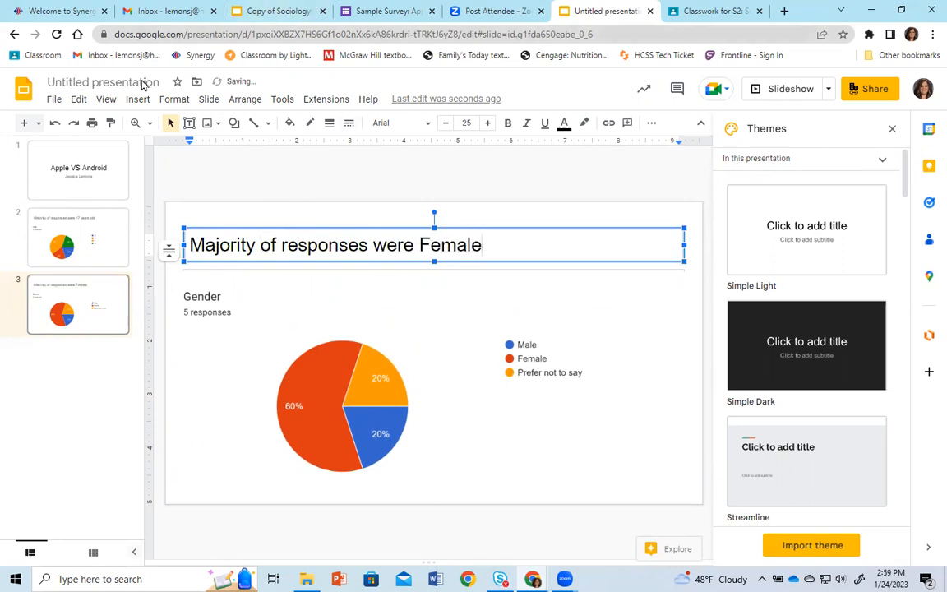
# Add a fourth slide and copy the "What type of phone do you own?" chart from the response summary in Google Forms.
pyautogui.click(23, 123)
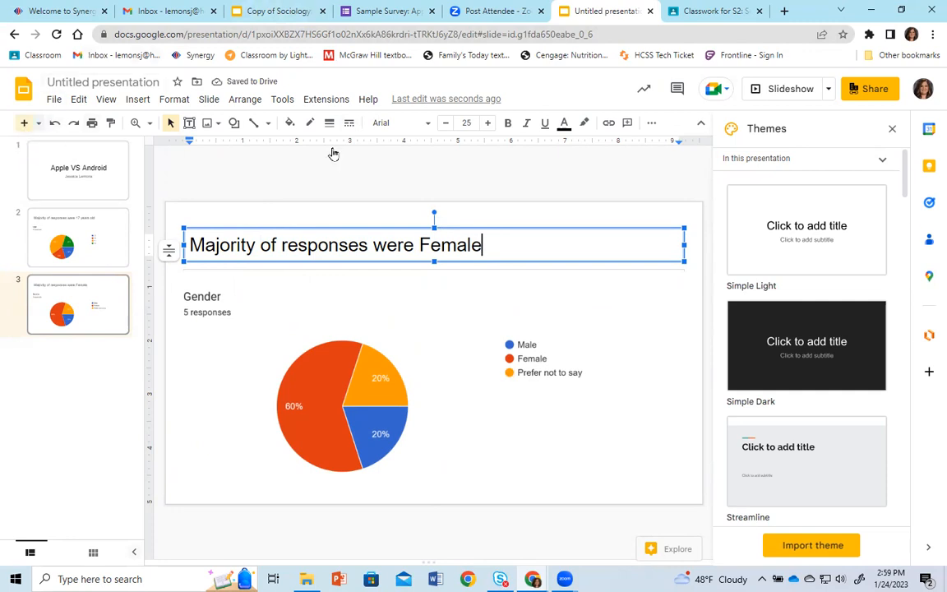
pyautogui.click(359, 11)
pyautogui.scroll(-2, 654, 380)
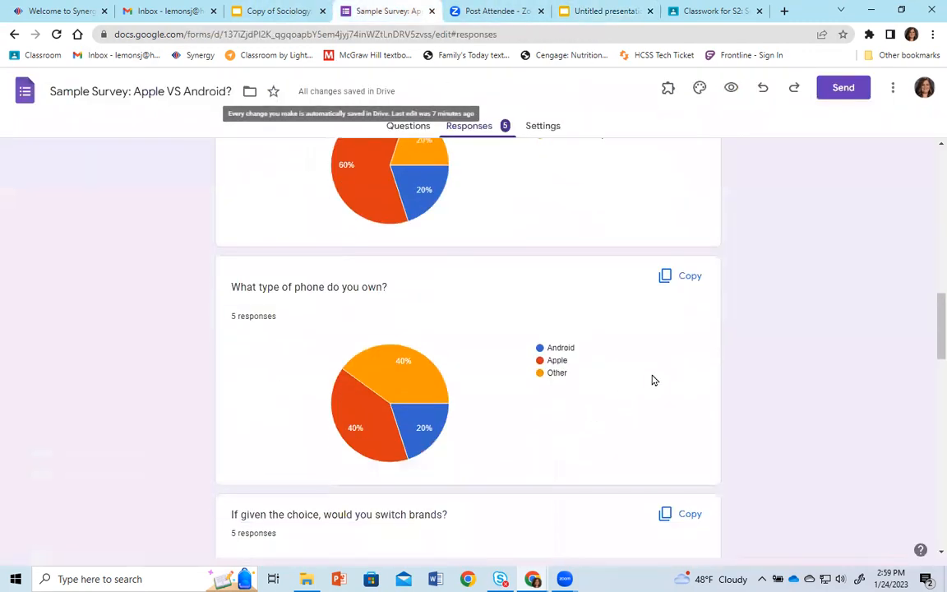
pyautogui.click(672, 280)
# Paste the phone type chart unlinked into the fourth slide in Google Slides and place it below the title area.
pyautogui.click(608, 10)
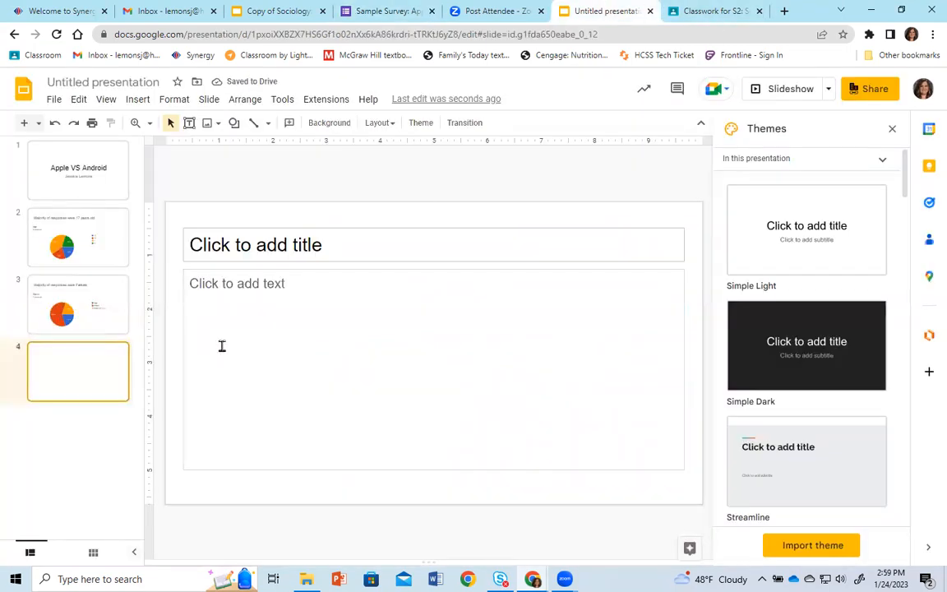
pyautogui.click(221, 346)
pyautogui.hotkey('ctrl', 'v')
pyautogui.click(434, 337)
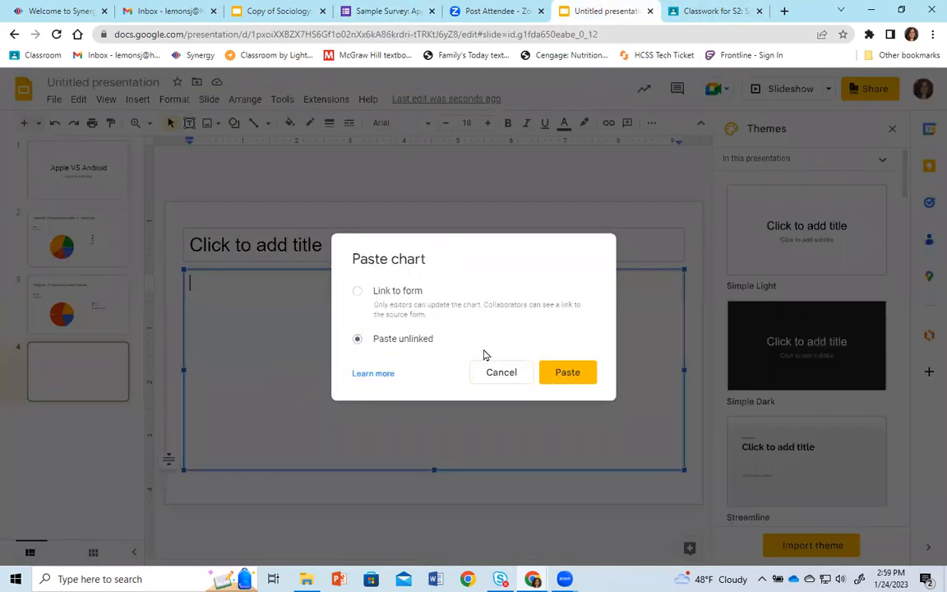
pyautogui.click(570, 374)
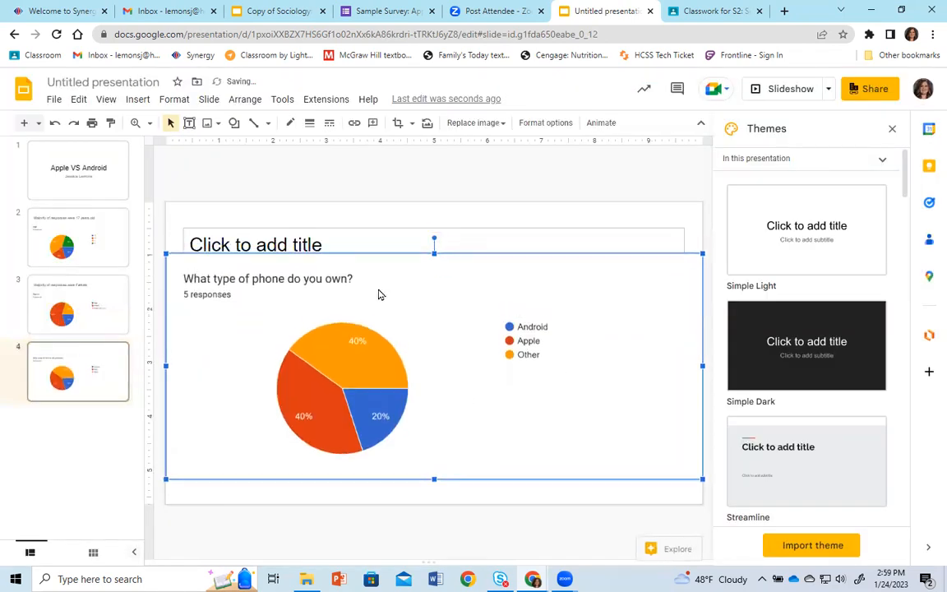
# Title the phone type slide "Tie between Apple & Android".
pyautogui.click(336, 242)
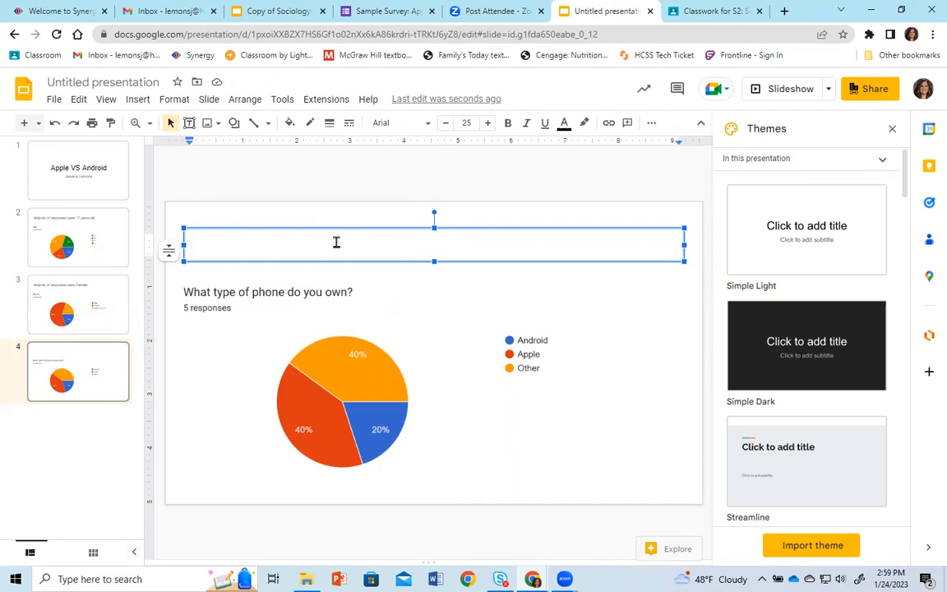
pyautogui.write('40%')
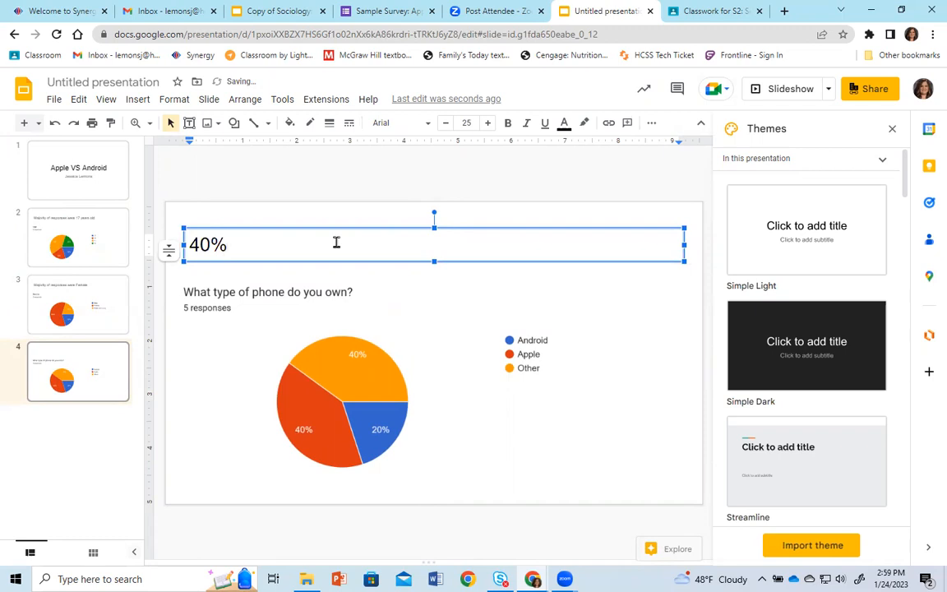
pyautogui.press('BackSpace')
pyautogui.press('BackSpace')
pyautogui.press('BackSpace')
pyautogui.write('Tie betwee')
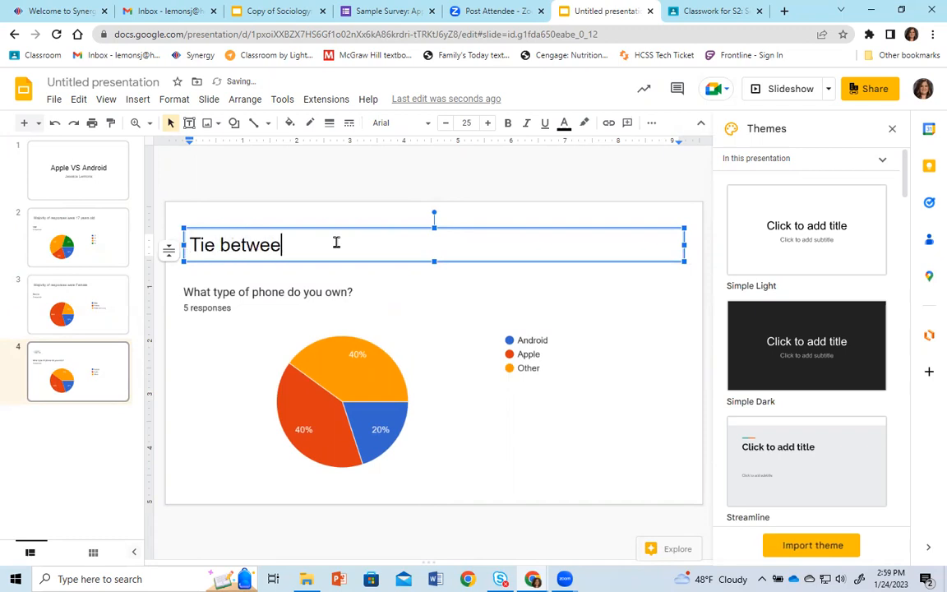
pyautogui.write('n Apple & Android')
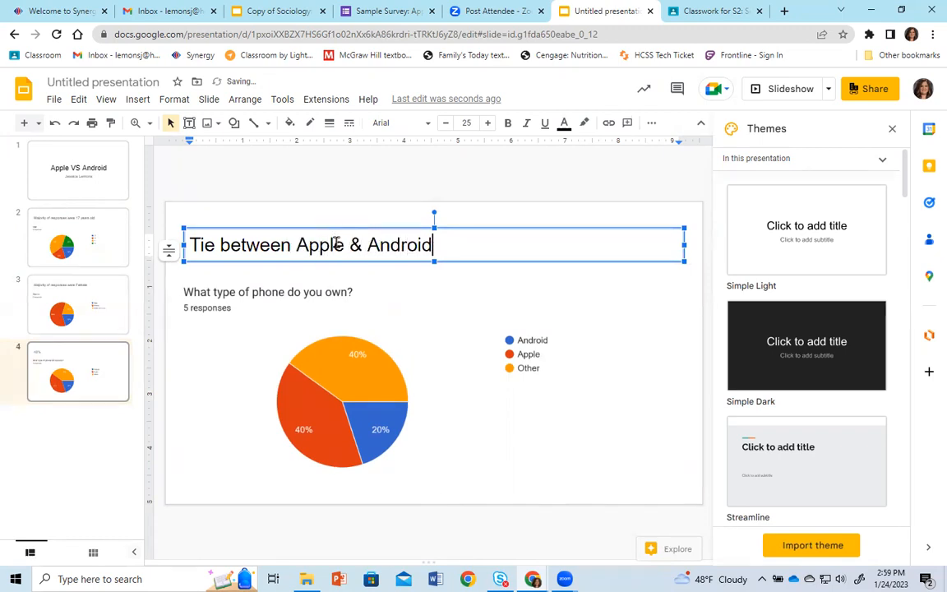
# Add a fifth slide and copy the "If given the choice, would you switch brands?" chart from Google Forms.
pyautogui.click(88, 377)
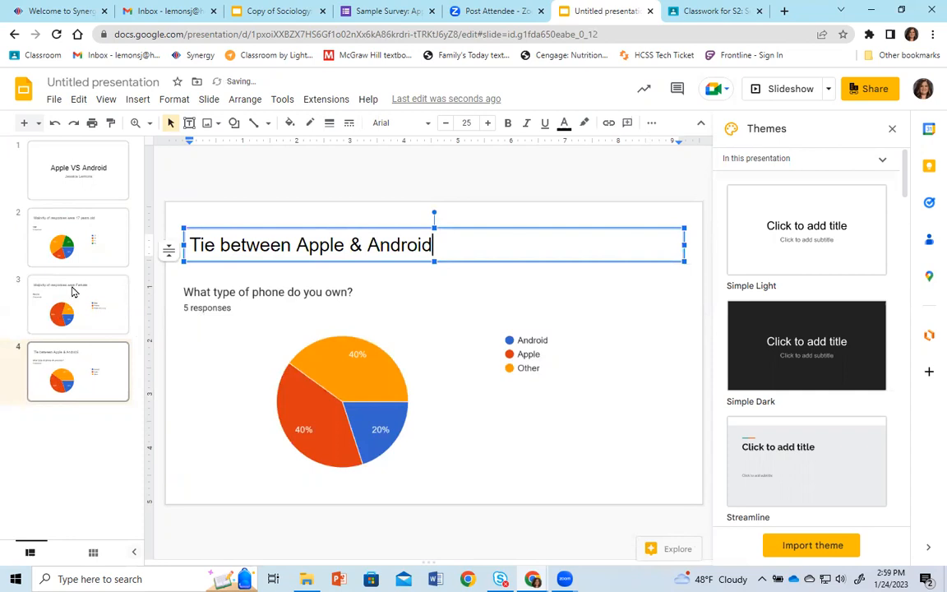
pyautogui.click(25, 122)
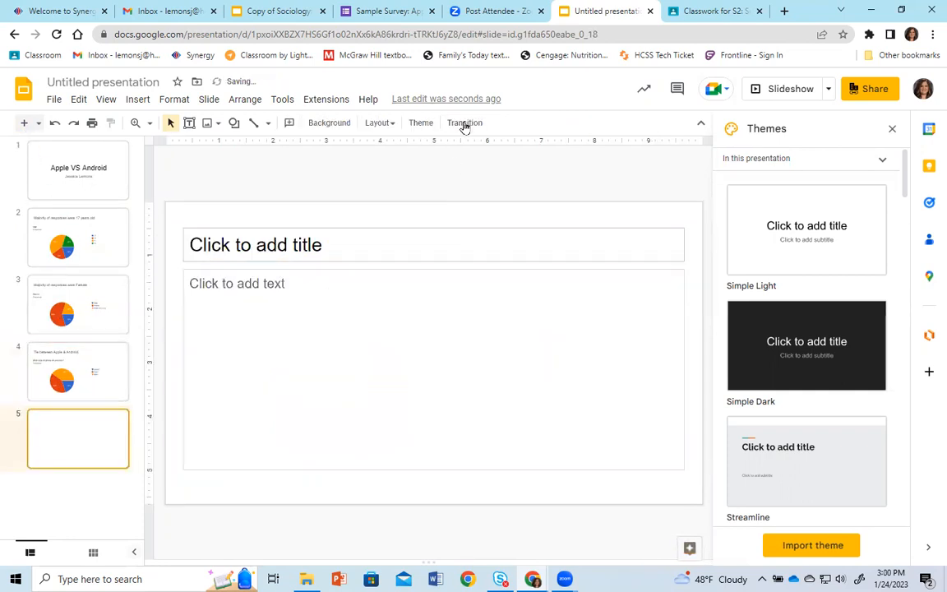
pyautogui.click(387, 12)
pyautogui.scroll(-3, 493, 295)
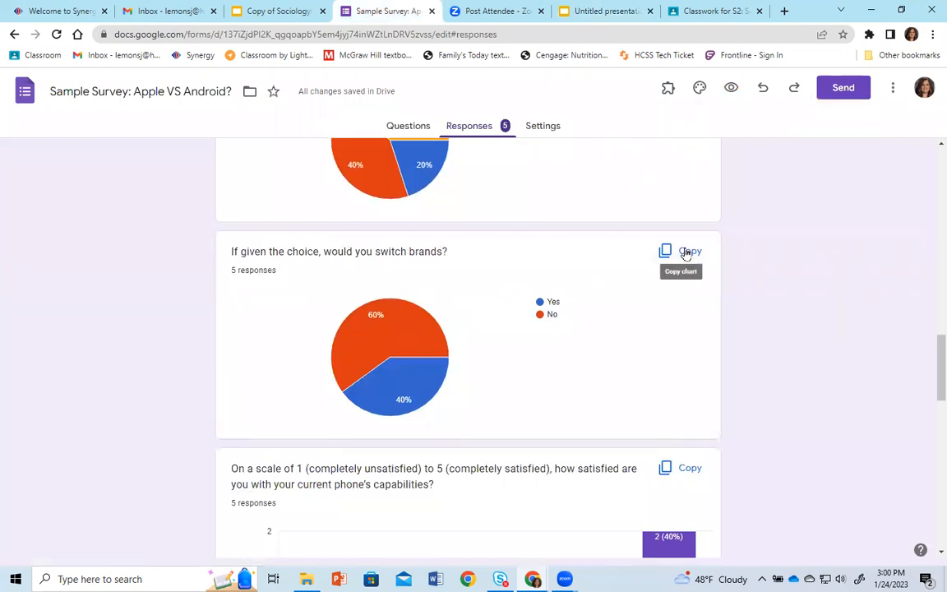
pyautogui.click(687, 254)
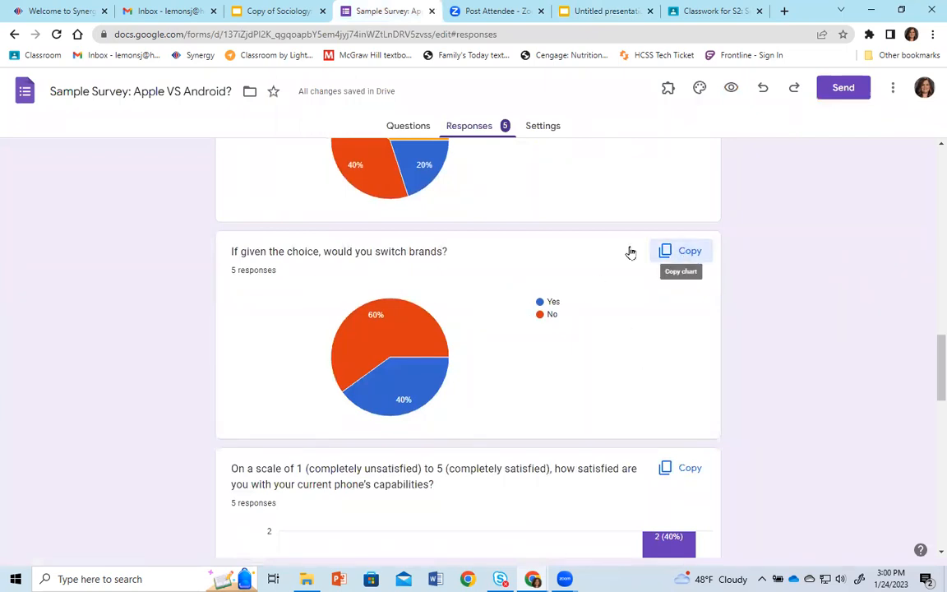
# Paste the brand-switching chart unlinked into the fifth slide in Google Slides and place it below the title area.
pyautogui.click(594, 10)
pyautogui.click(262, 323)
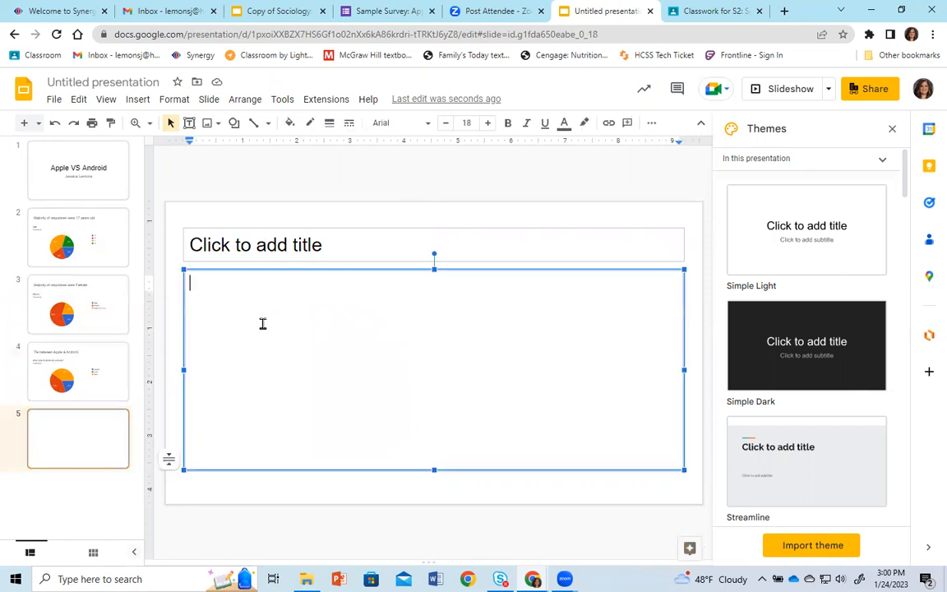
pyautogui.hotkey('ctrl', 'v')
pyautogui.click(411, 339)
pyautogui.click(569, 373)
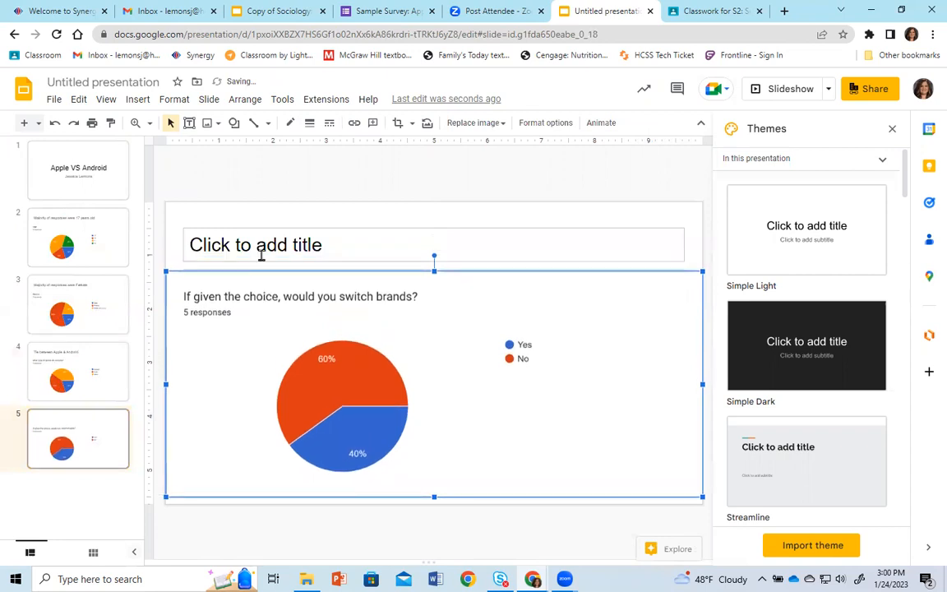
# Title the brand-switching slide "Majority would not switch brands".
pyautogui.click(257, 247)
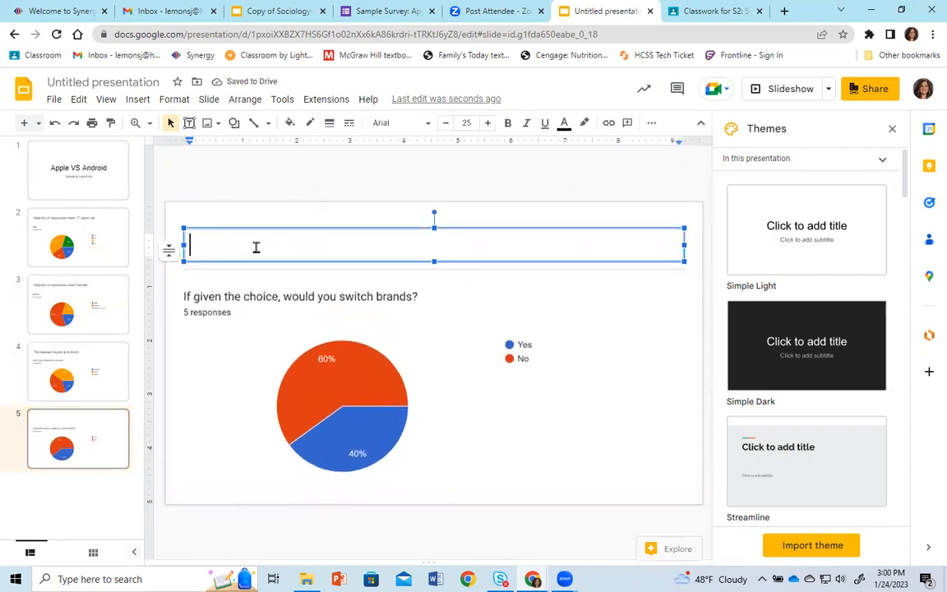
pyautogui.write('A')
pyautogui.write('Ma')
pyautogui.write('jority would no')
pyautogui.write('t sit')
pyautogui.press('BackSpace')
pyautogui.press('BackSpace')
pyautogui.write('w')
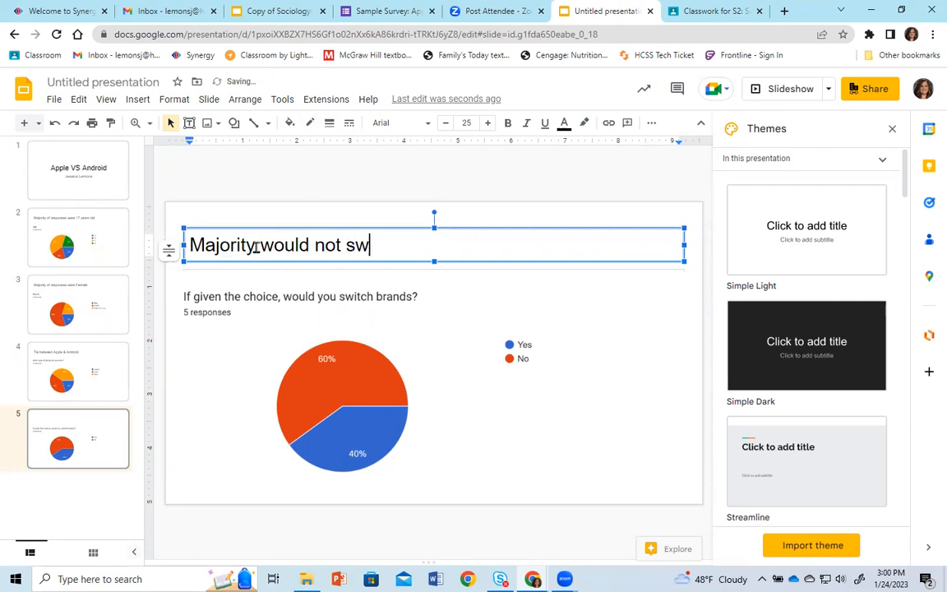
pyautogui.write('itchbrams')
pyautogui.press('BackSpace')
pyautogui.press('BackSpace')
pyautogui.press('BackSpace')
pyautogui.press('BackSpace')
pyautogui.press('BackSpace')
pyautogui.write('brands')
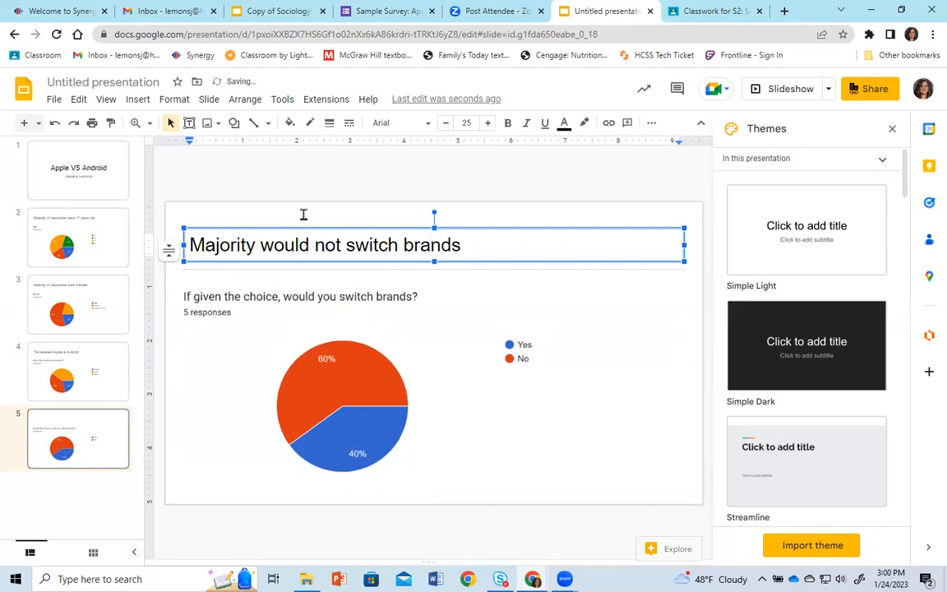
# Copy the 1-to-5 phone satisfaction chart from Google Forms and add a sixth slide to the presentation.
pyautogui.click(365, 10)
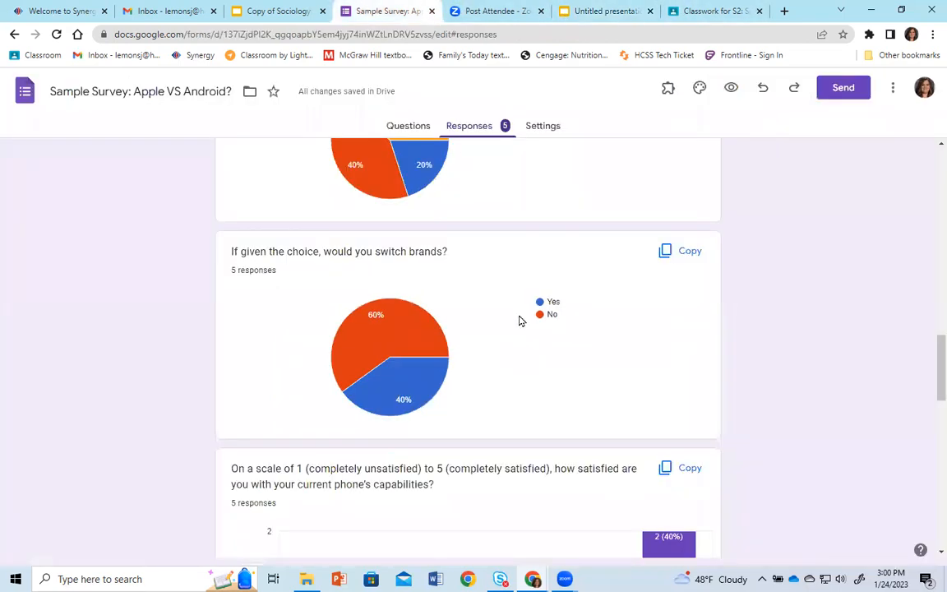
pyautogui.scroll(-3, 557, 316)
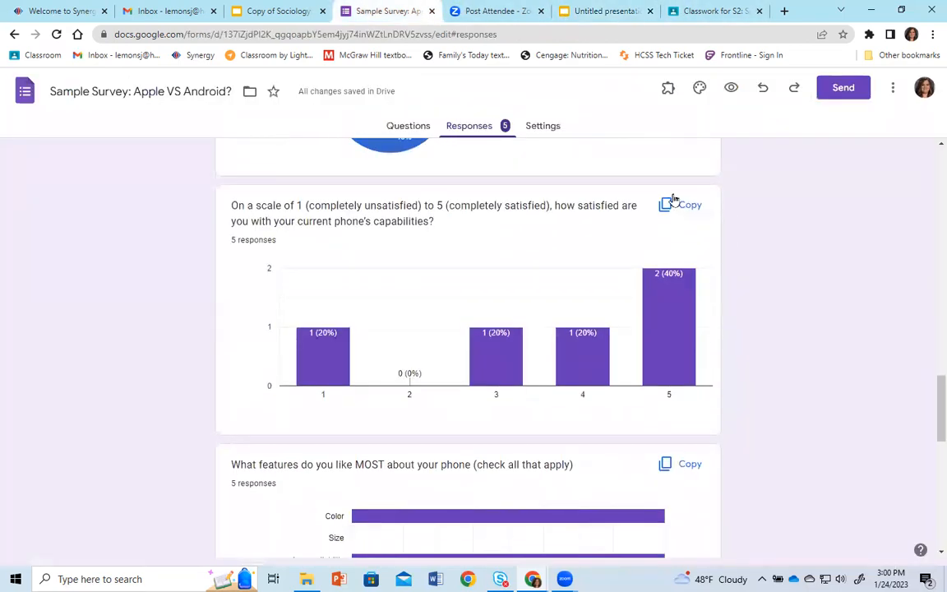
pyautogui.click(612, 11)
pyautogui.click(24, 122)
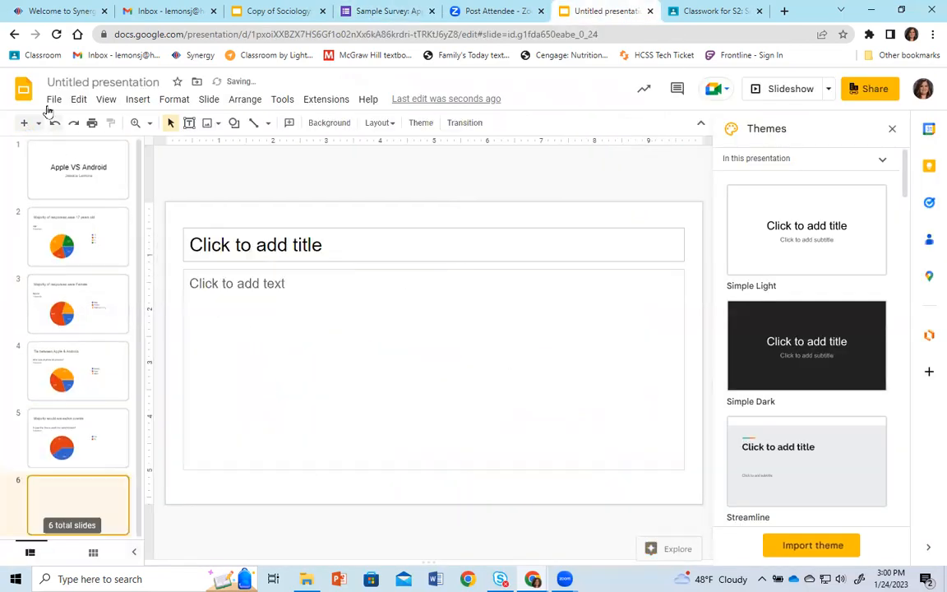
# Paste the phone satisfaction bar chart unlinked into the sixth slide.
pyautogui.click(245, 307)
pyautogui.hotkey('ctrl', 'v')
pyautogui.click(376, 337)
pyautogui.click(566, 373)
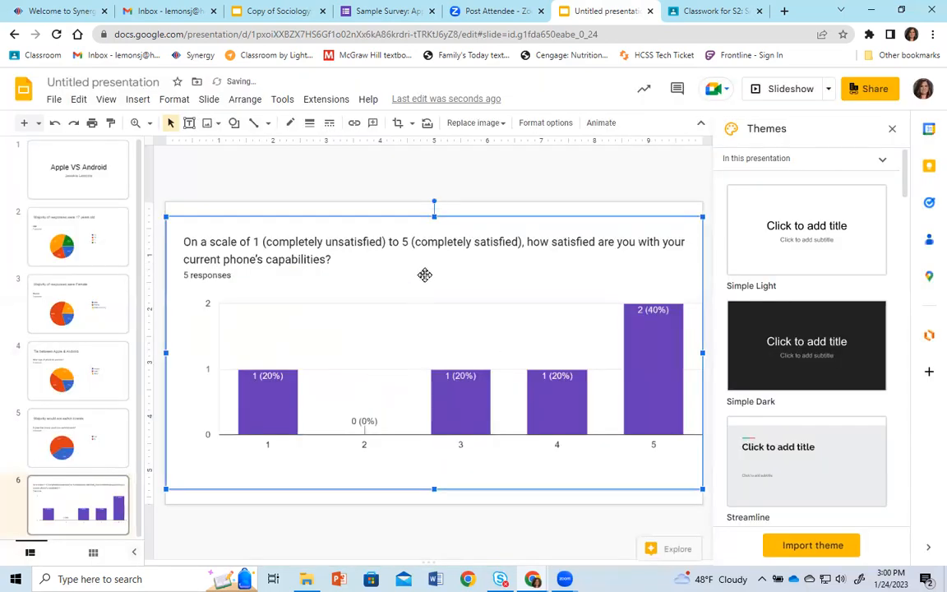
# Shrink the phone satisfaction chart on the sixth slide and center it below the title area.
pyautogui.moveTo(702, 216); pyautogui.dragTo(658, 238)
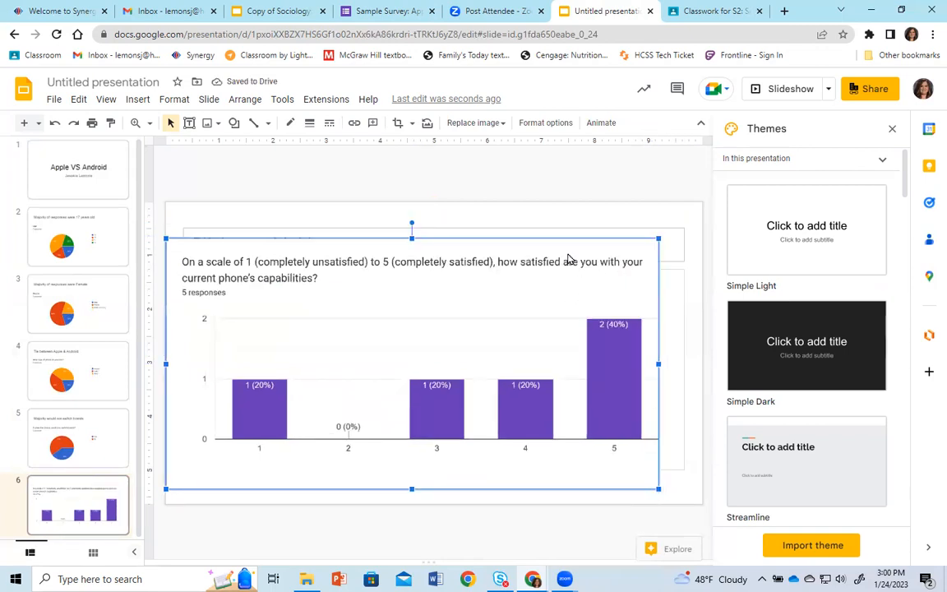
pyautogui.moveTo(657, 237); pyautogui.dragTo(607, 266)
pyautogui.moveTo(486, 353); pyautogui.dragTo(531, 354)
# Title the phone satisfaction slide "Majority is completely satisfied with current phone".
pyautogui.click(433, 248)
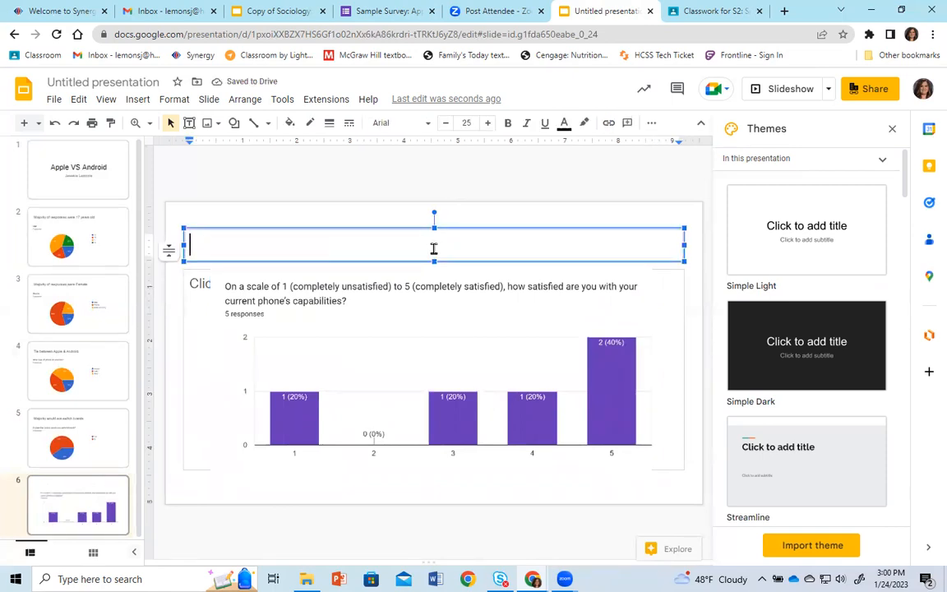
pyautogui.write('Majority')
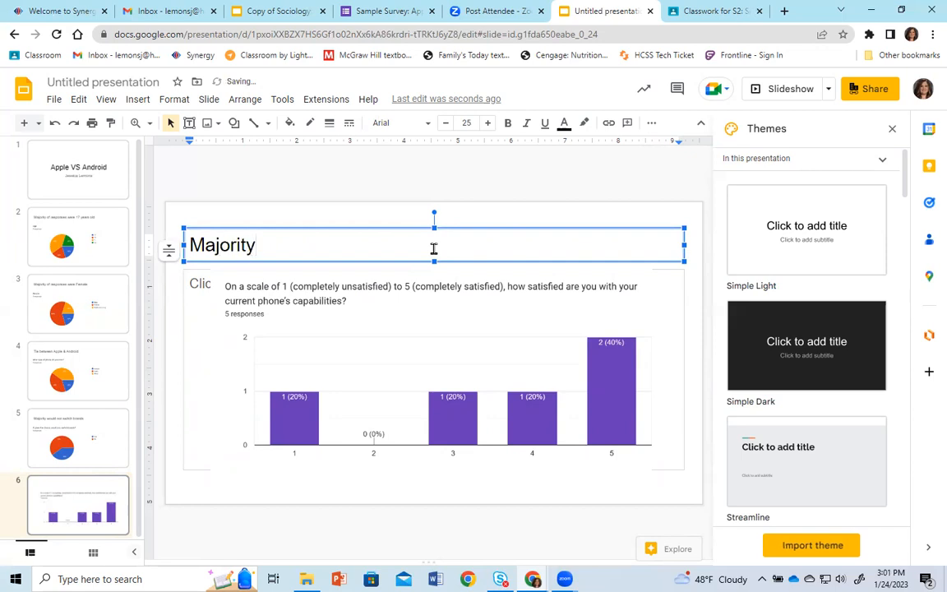
pyautogui.write(' is comple')
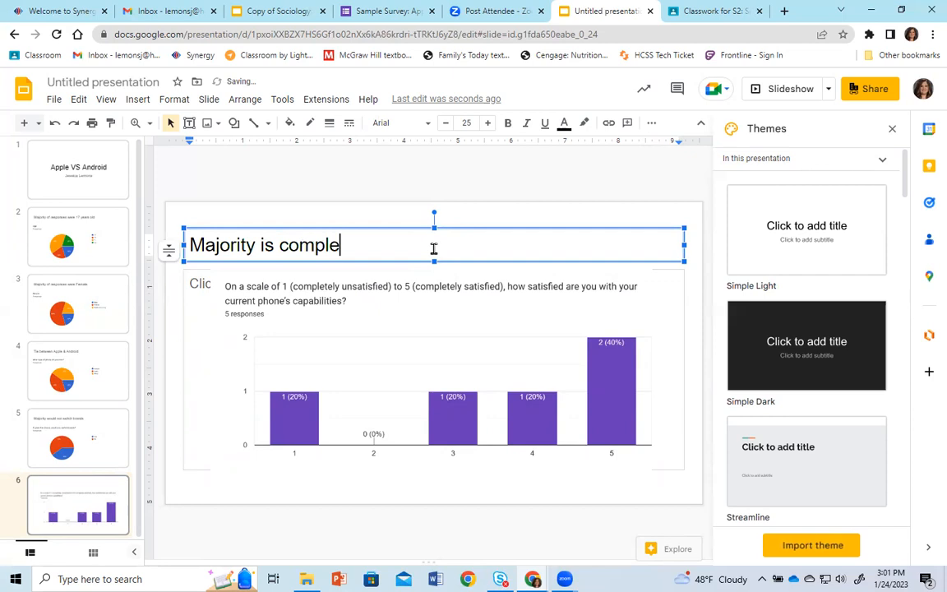
pyautogui.write('tely sa')
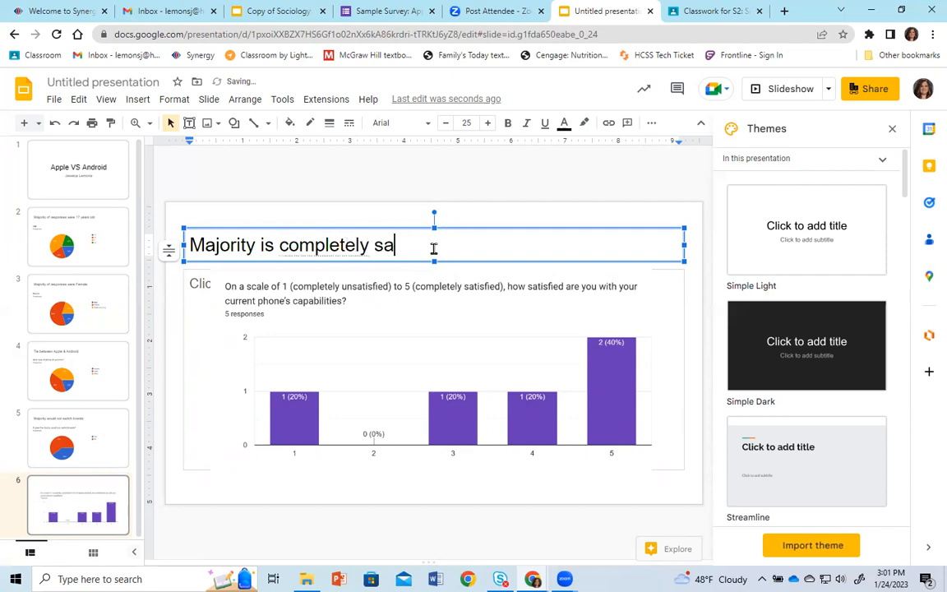
pyautogui.write('tisfied with')
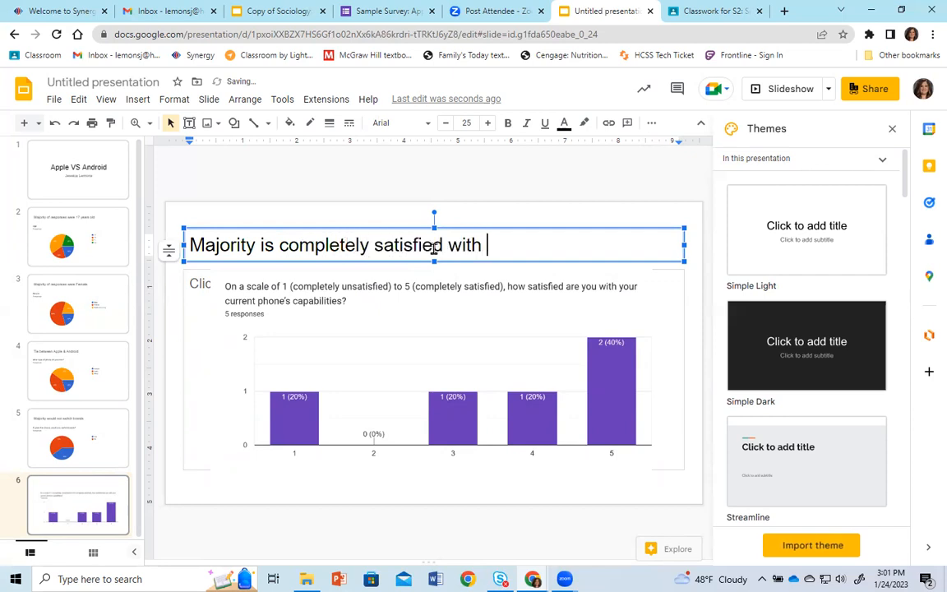
pyautogui.write(' current phone')
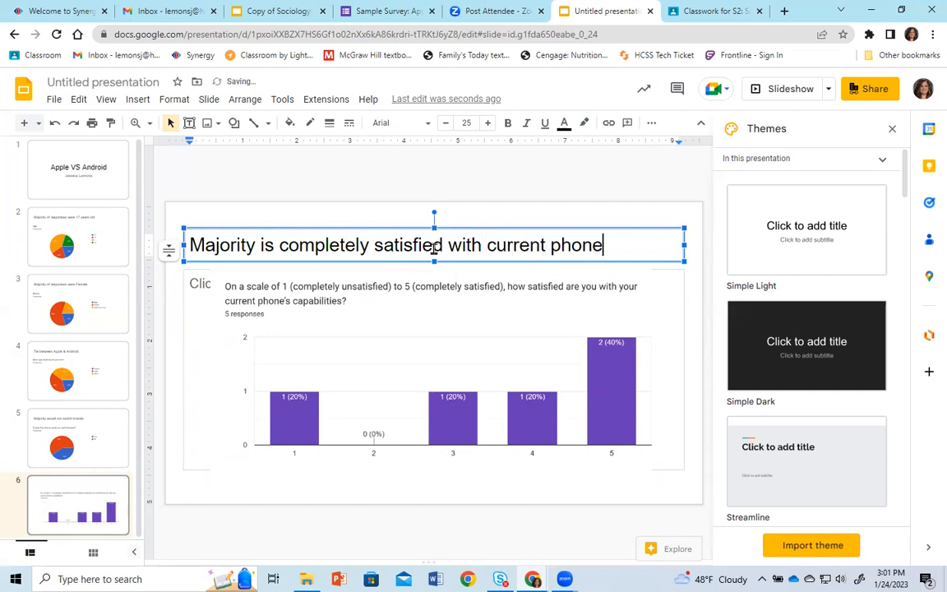
# Copy the chart of features liked MOST from Google Forms and add a seventh slide to the Google Slides presentation.
pyautogui.click(386, 11)
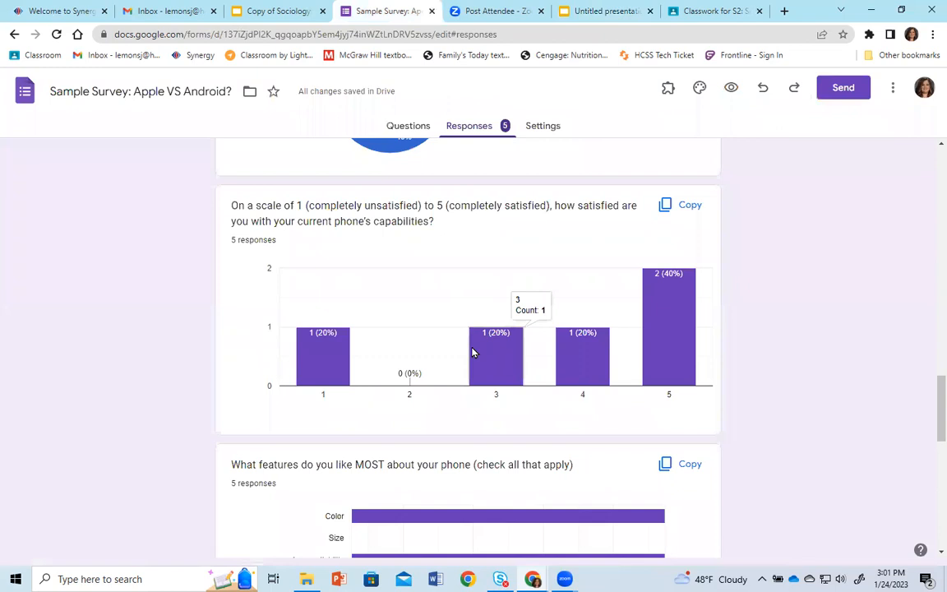
pyautogui.scroll(-5, 884, 425)
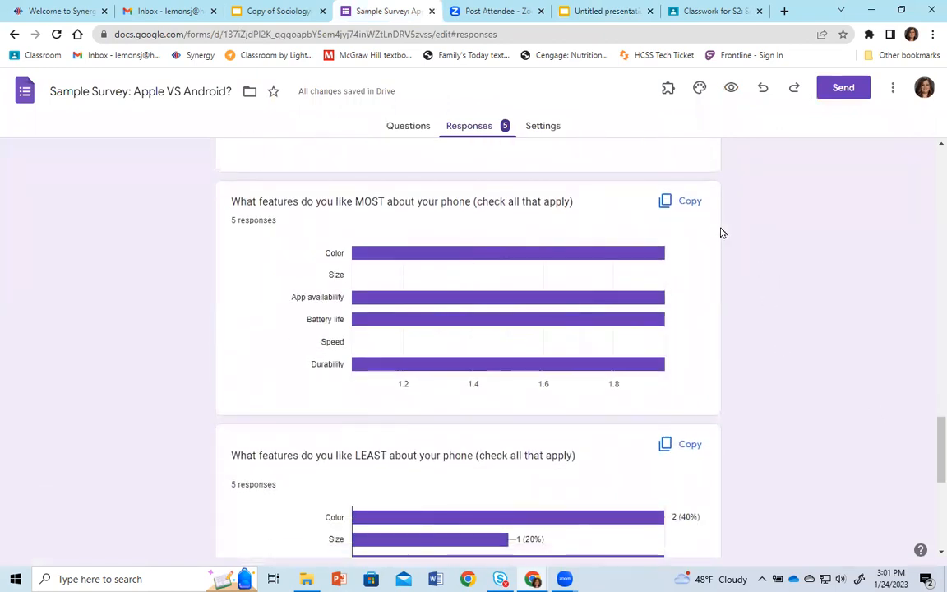
pyautogui.click(692, 202)
pyautogui.click(587, 10)
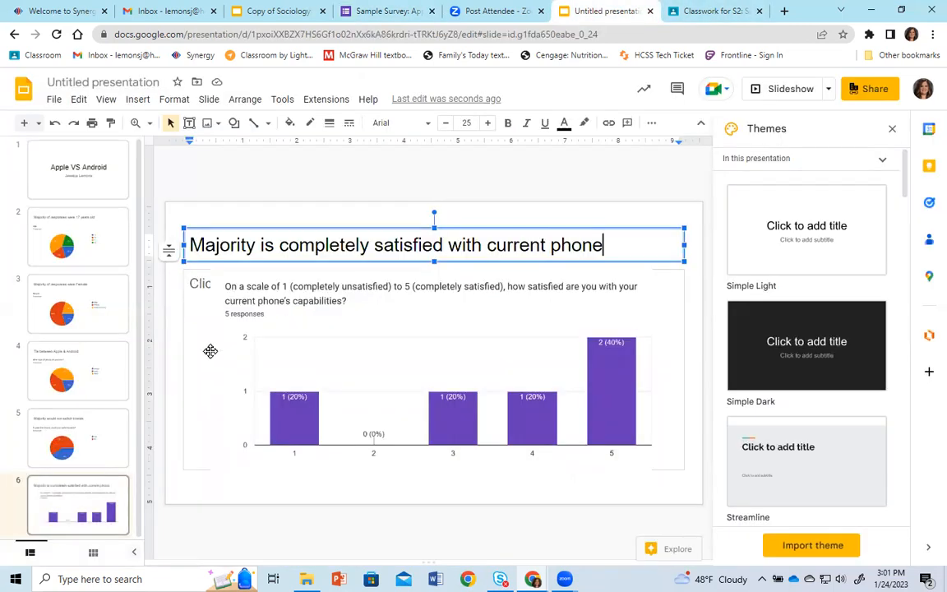
pyautogui.click(24, 123)
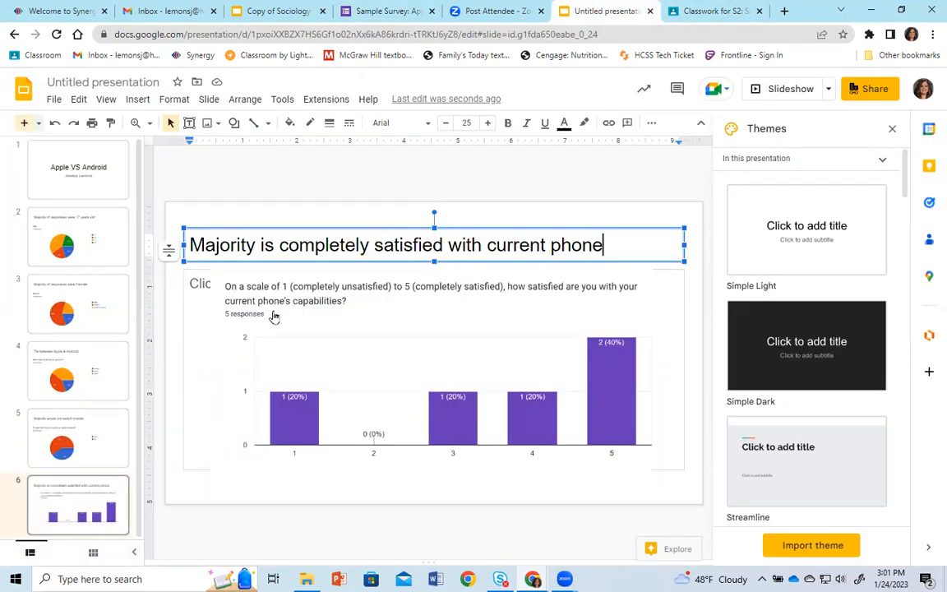
# Paste the liked-MOST features chart unlinked into the seventh slide, then shrink and center it below the title area.
pyautogui.click(247, 323)
pyautogui.hotkey('ctrl', 'v')
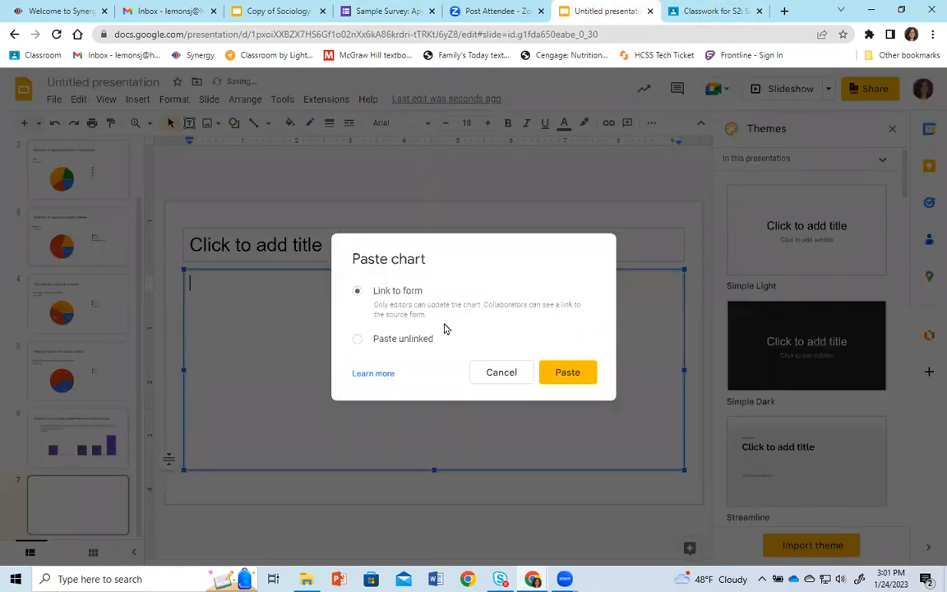
pyautogui.click(454, 339)
pyautogui.click(567, 373)
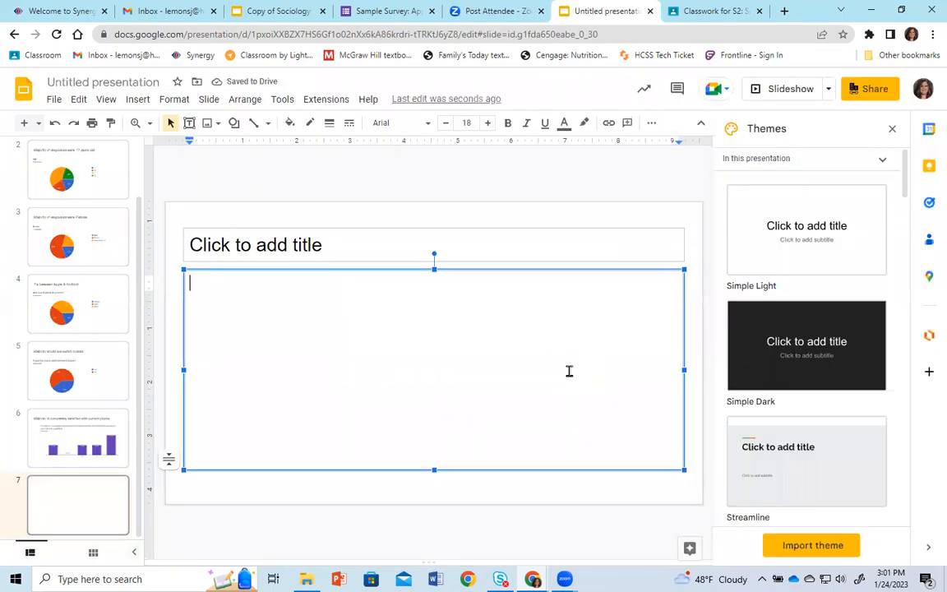
pyautogui.moveTo(699, 225); pyautogui.dragTo(625, 291)
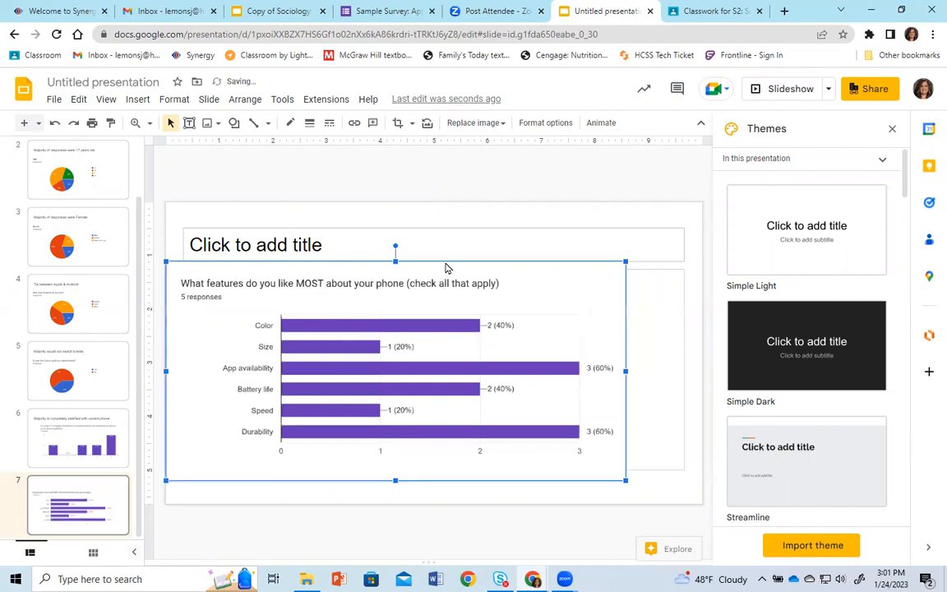
pyautogui.moveTo(448, 264); pyautogui.dragTo(486, 274)
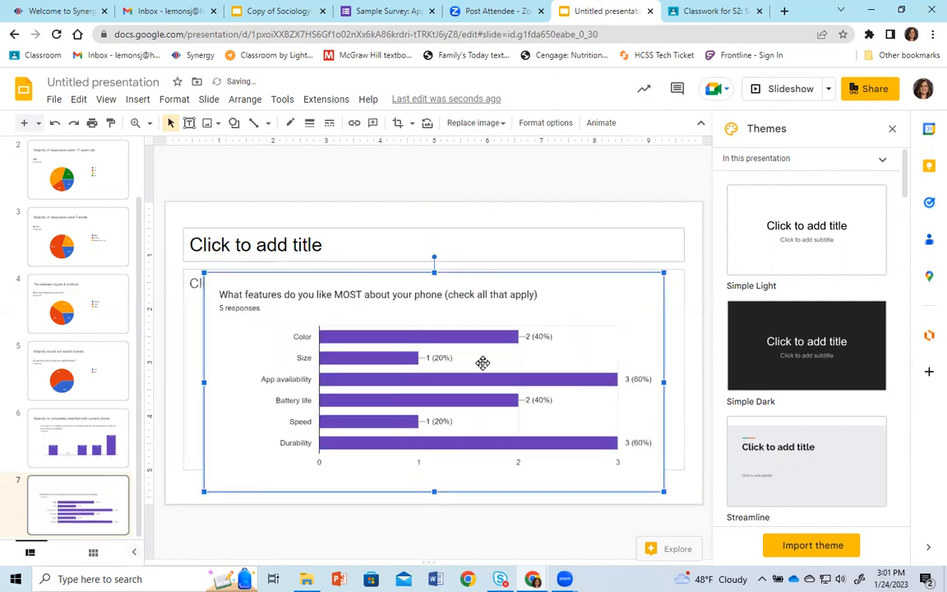
# Title the liked-MOST features slide "Size & Speed scored the lowest".
pyautogui.click(283, 246)
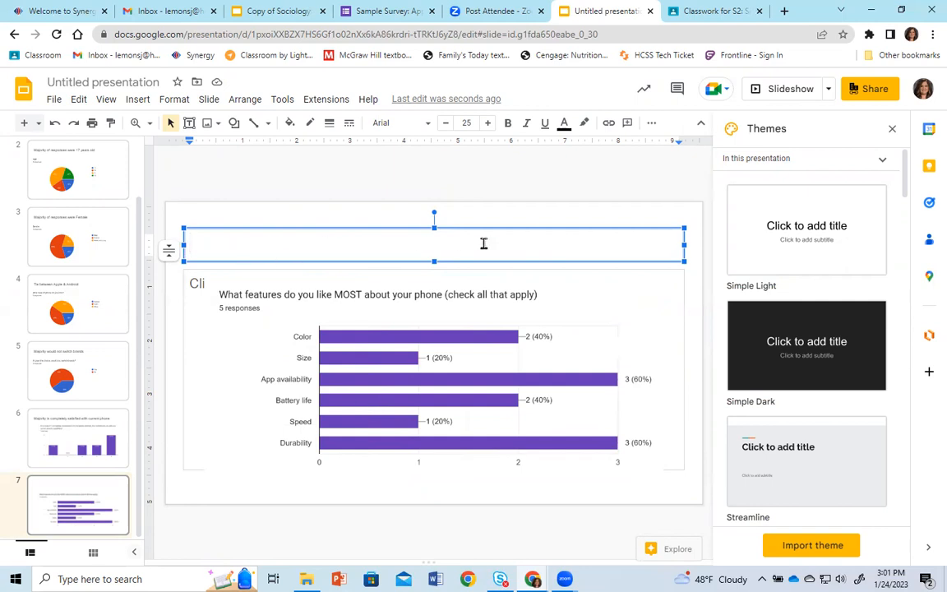
pyautogui.write('Size & Speed scored the lower')
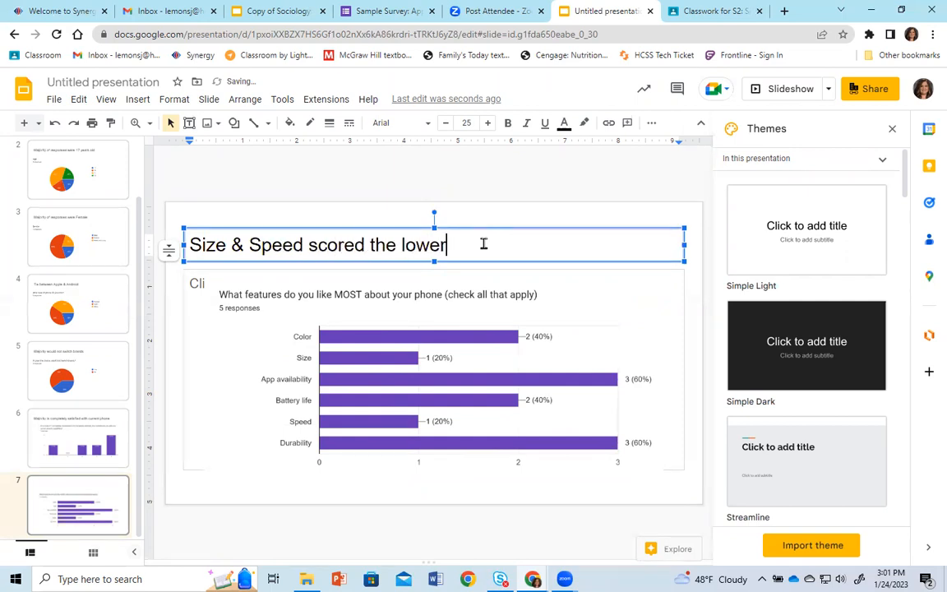
pyautogui.press('BackSpace')
pyautogui.write('est')
pyautogui.press('BackSpace')
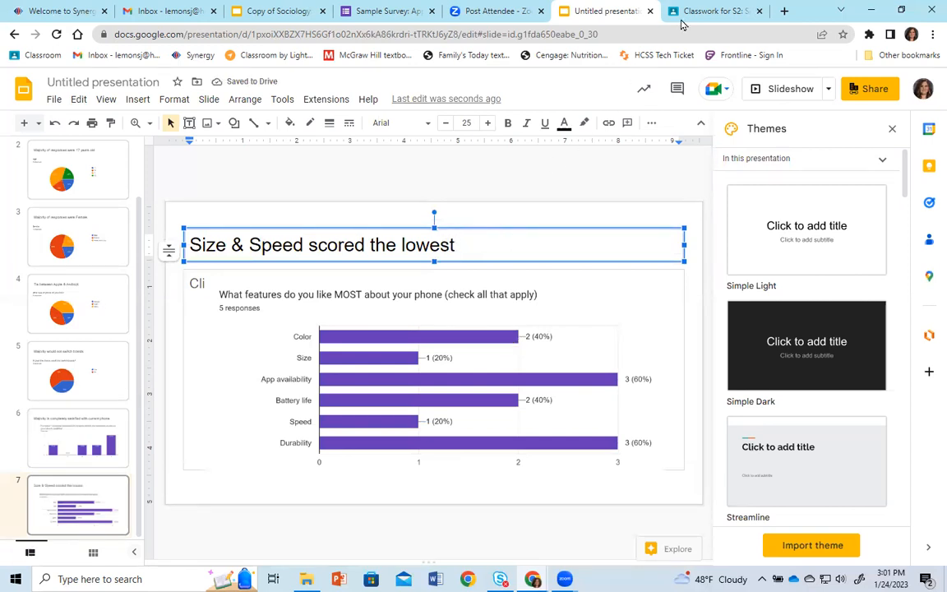
# Copy the chart of features liked LEAST from Google Forms and add an eighth slide to the Google Slides presentation.
pyautogui.click(382, 11)
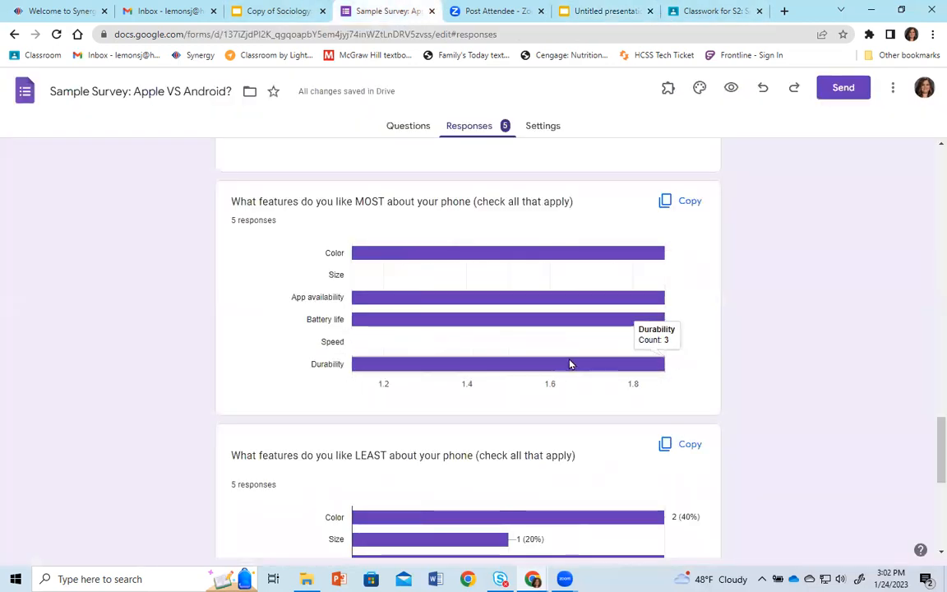
pyautogui.click(668, 445)
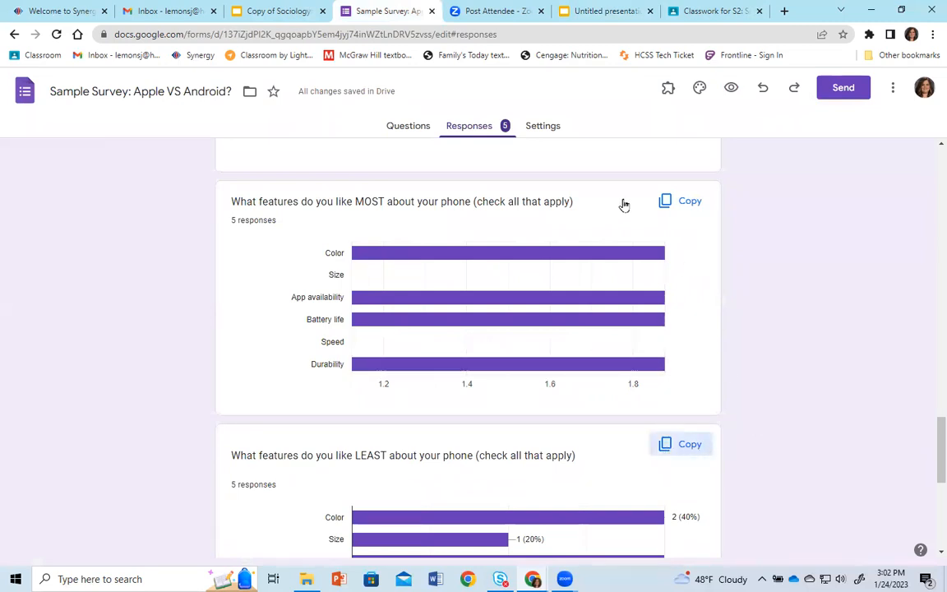
pyautogui.click(604, 10)
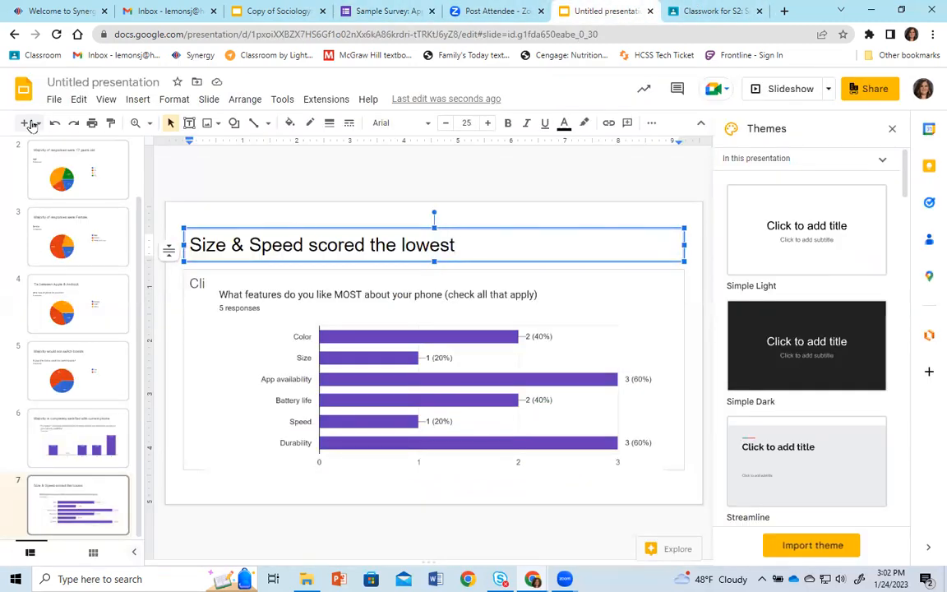
pyautogui.hotkey('ctrl', 'm')
# Paste the liked-LEAST features chart unlinked into the eighth slide, then shrink and center it below the title area.
pyautogui.click(243, 376)
pyautogui.hotkey('ctrl', 'v')
pyautogui.click(429, 338)
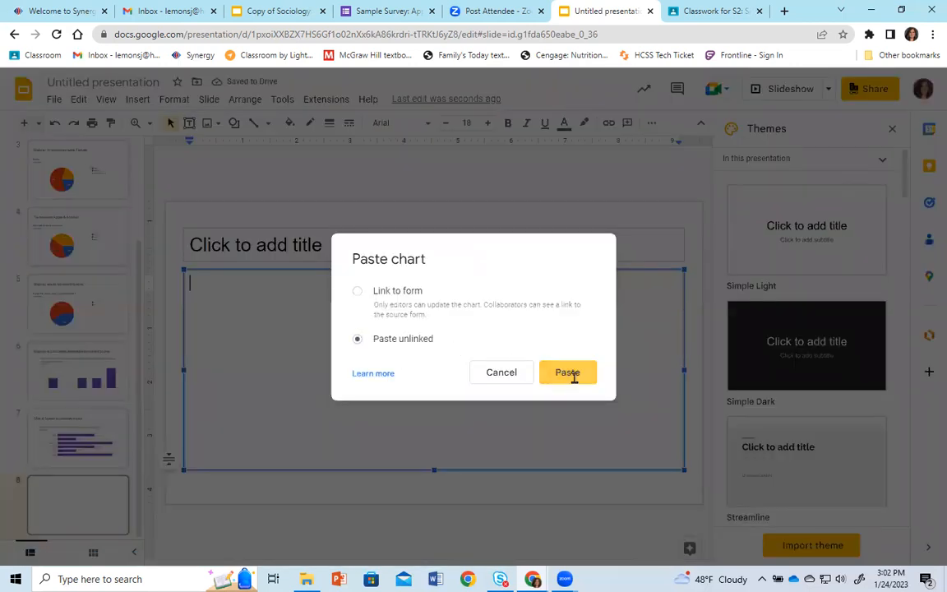
pyautogui.click(567, 374)
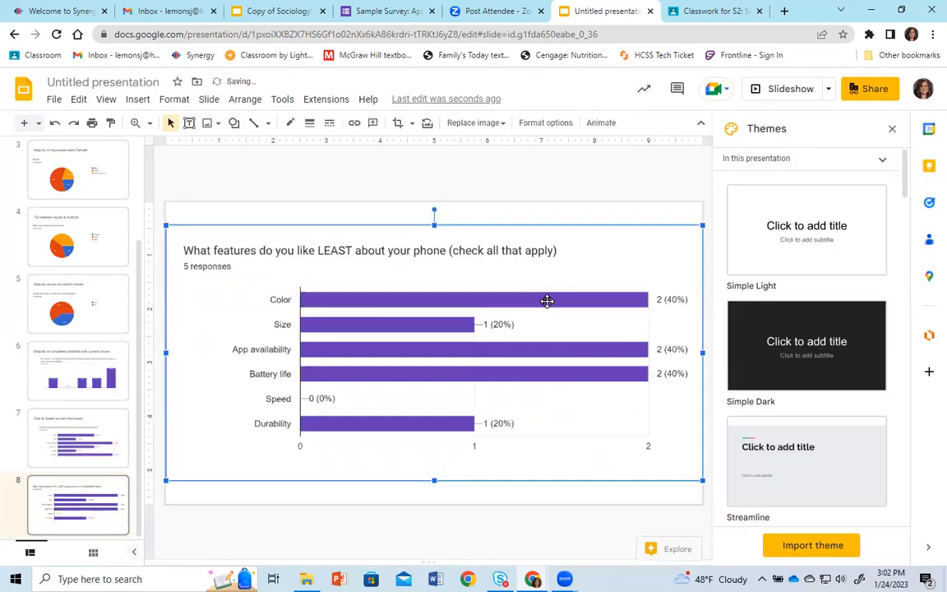
pyautogui.moveTo(701, 224); pyautogui.dragTo(542, 329)
pyautogui.moveTo(461, 330); pyautogui.dragTo(539, 320)
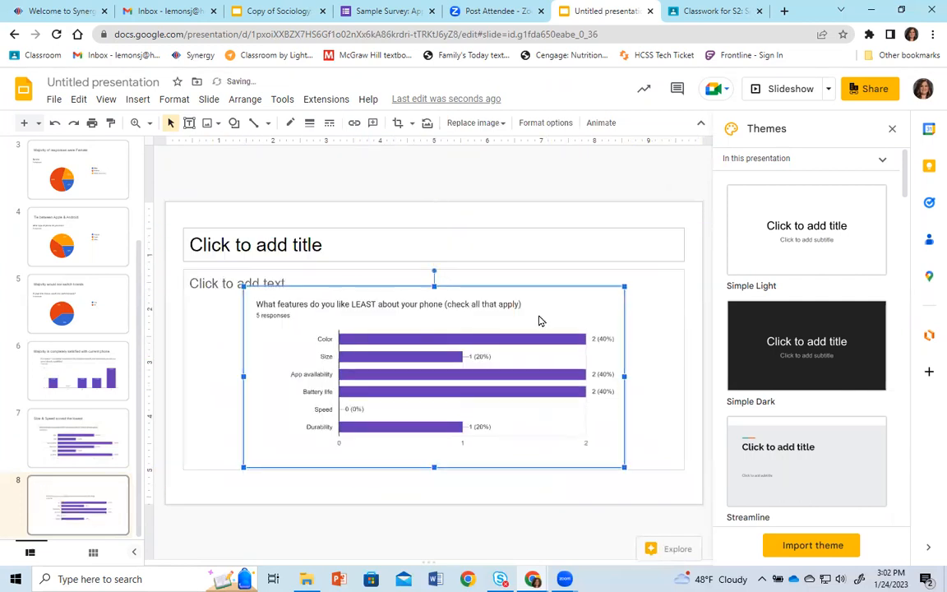
# Title the liked-LEAST features slide "No one disliked speed".
pyautogui.click(562, 247)
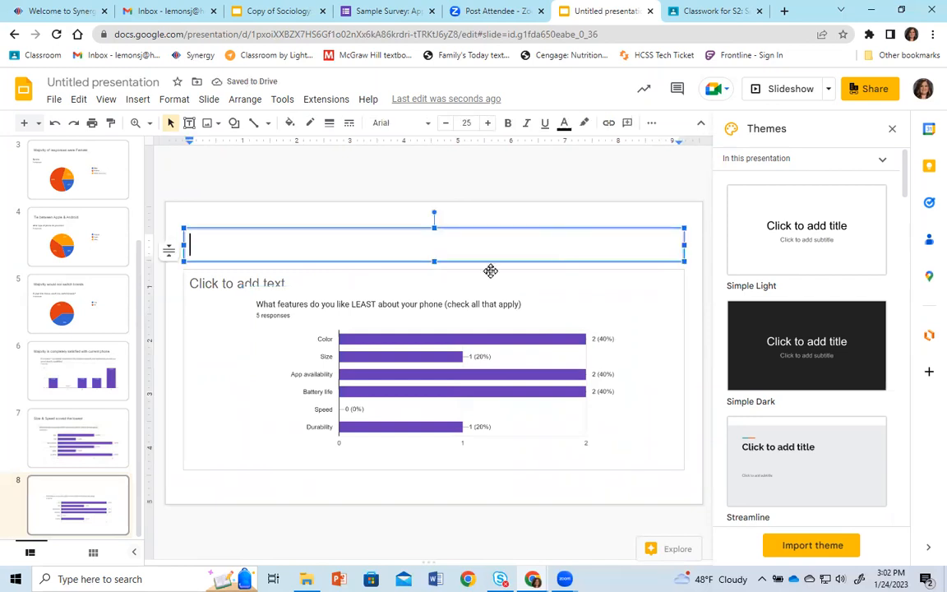
pyautogui.write('No one')
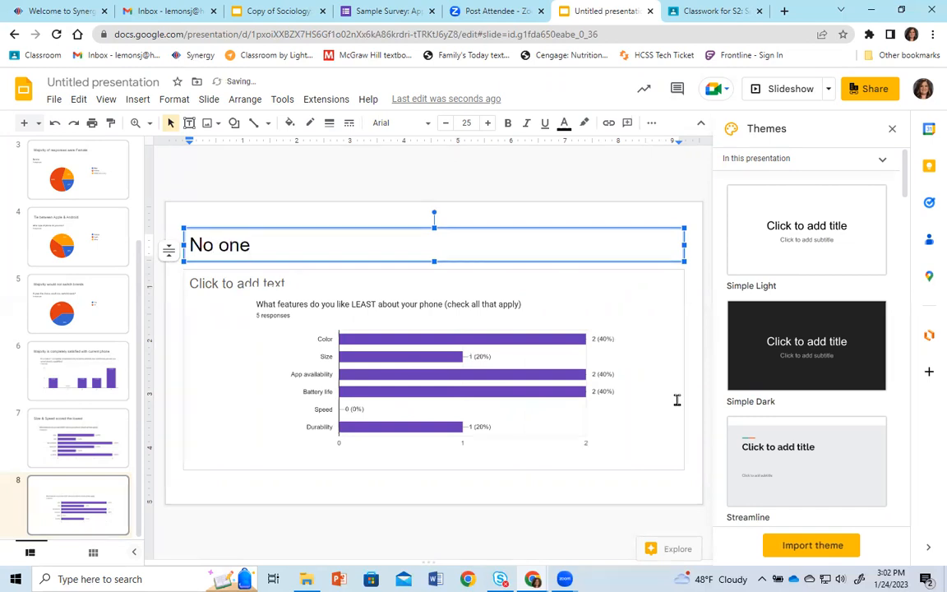
pyautogui.write('disliked speed')
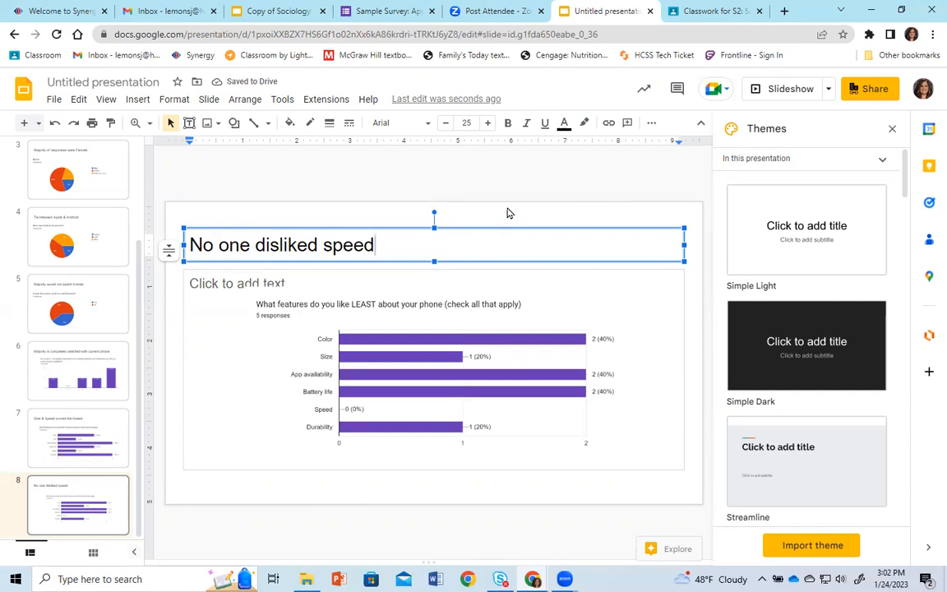
# Copy the question "If money was not an issue, what phone would you choose to have?" with all its responses from Google Forms.
pyautogui.click(399, 9)
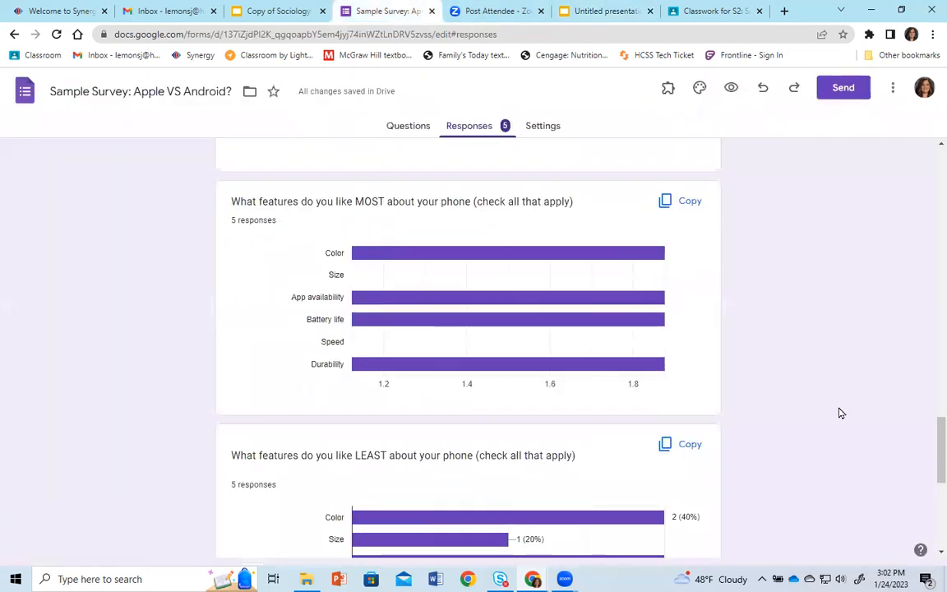
pyautogui.scroll(-5, 839, 412)
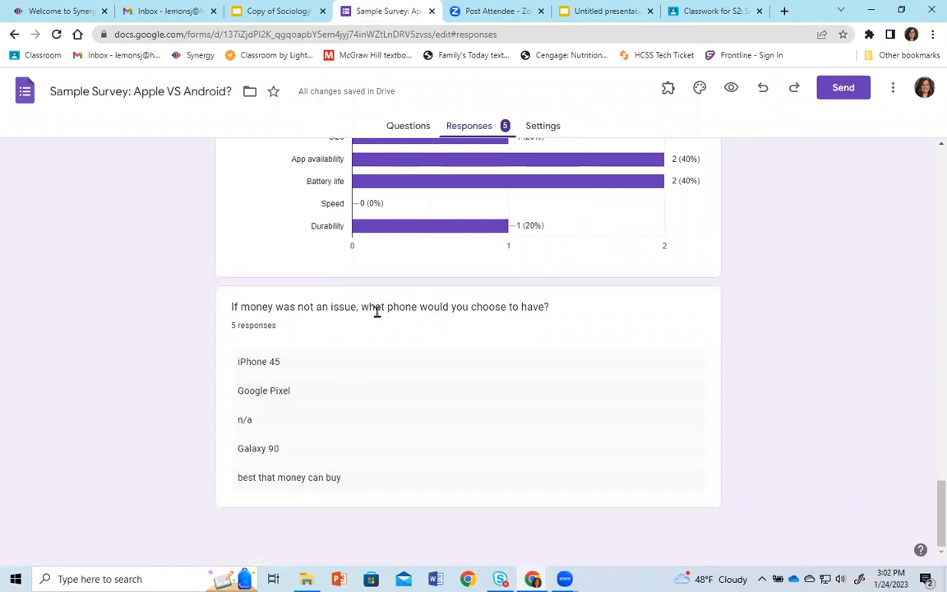
pyautogui.moveTo(234, 366); pyautogui.dragTo(350, 482)
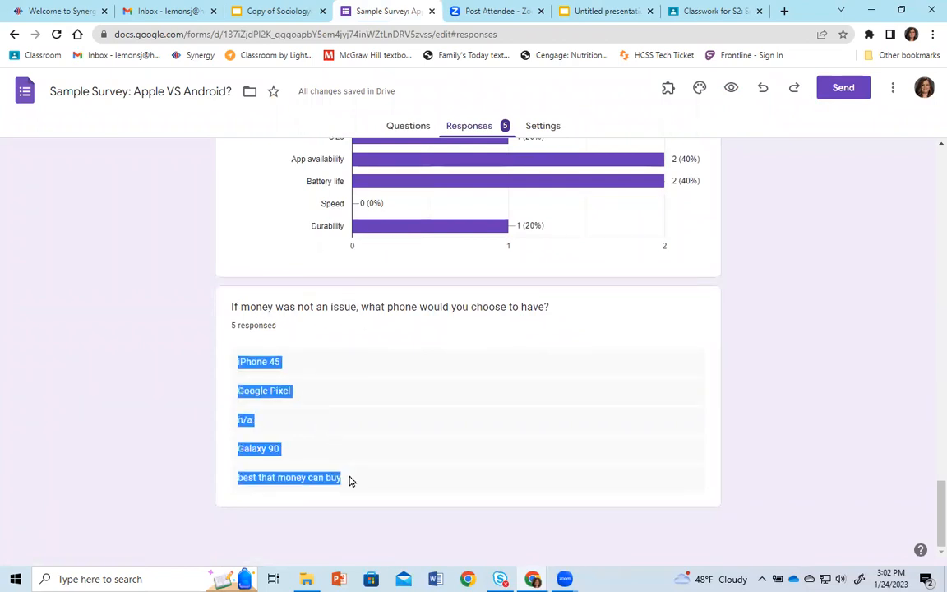
pyautogui.moveTo(227, 310); pyautogui.dragTo(353, 480)
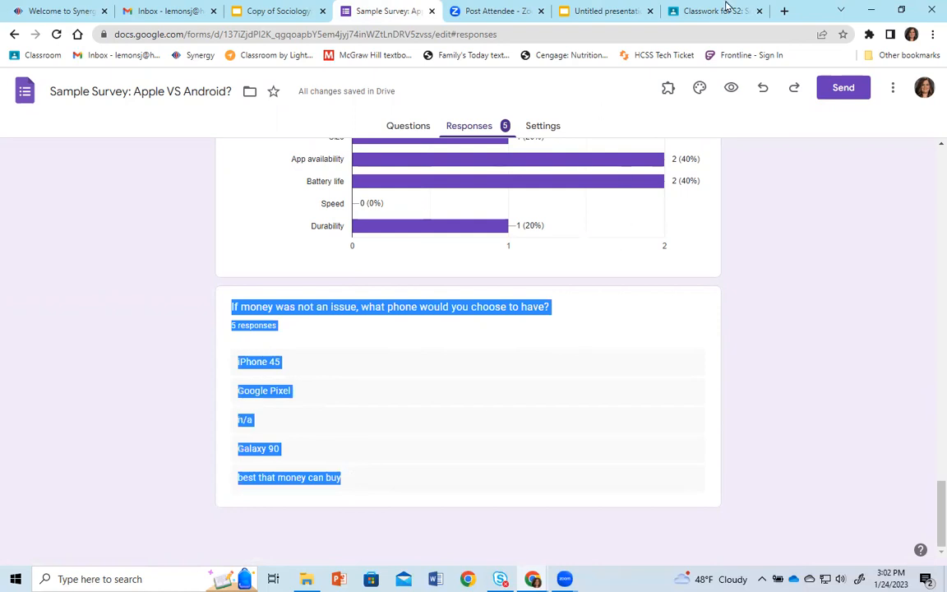
# Add a ninth slide in Google Slides and paste the copied question and responses into its body text.
pyautogui.click(609, 9)
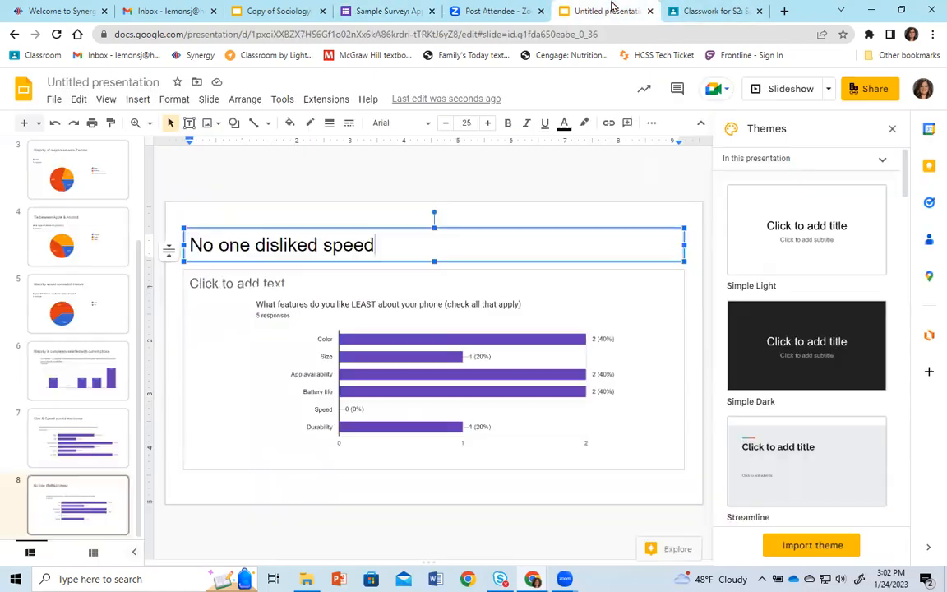
pyautogui.click(25, 123)
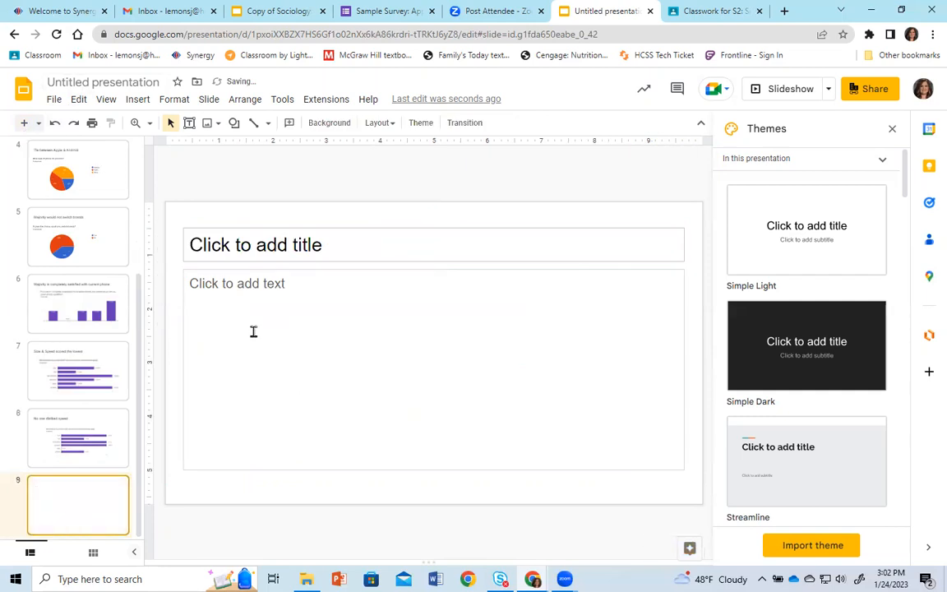
pyautogui.click(253, 331)
pyautogui.hotkey('ctrl', 'v')
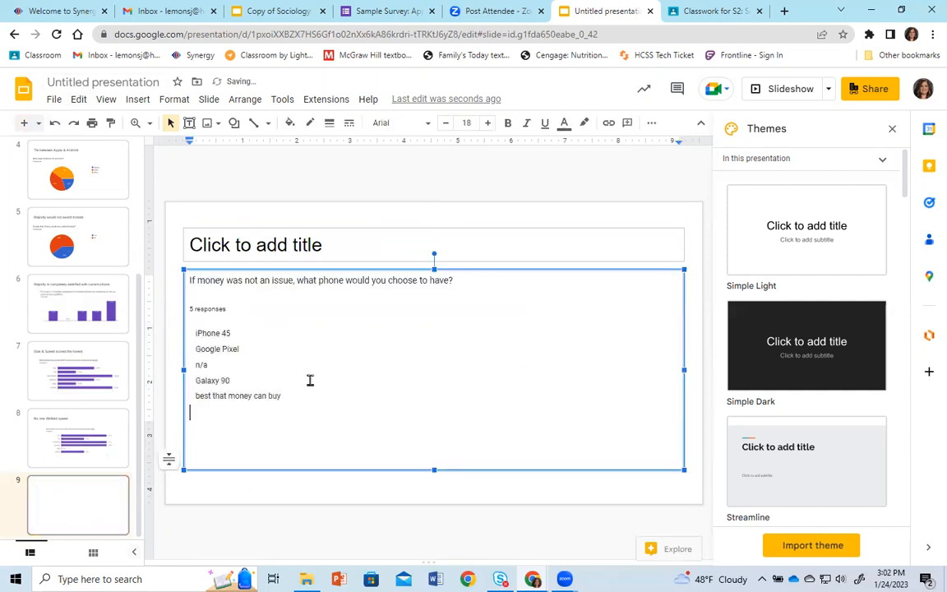
# Move the question "If money was not an issue, what phone would you choose to have?" from the ninth slide's body into its title.
pyautogui.tripleClick(283, 280)
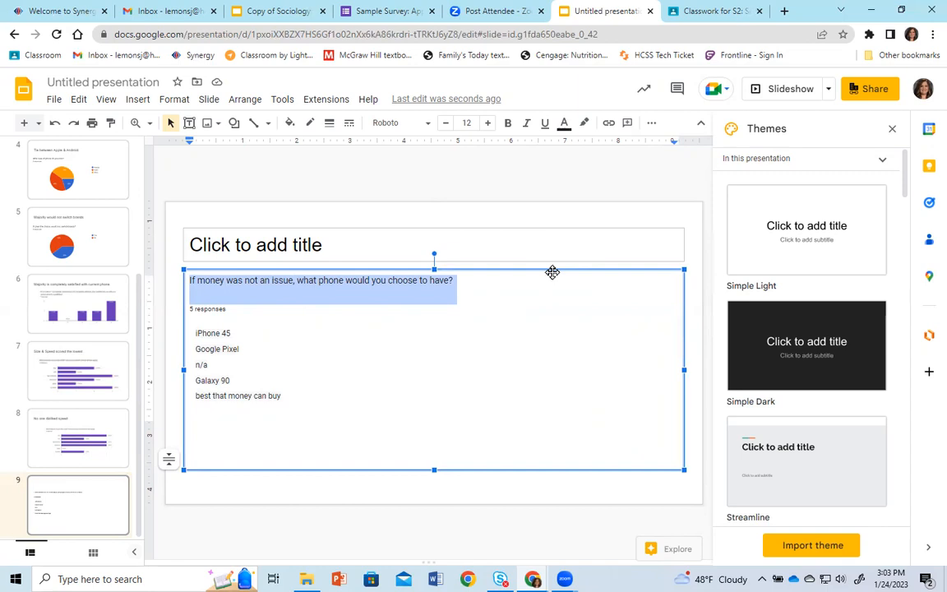
pyautogui.hotkey('ctrl', 'x')
pyautogui.click(297, 245)
pyautogui.hotkey('ctrl', 'v')
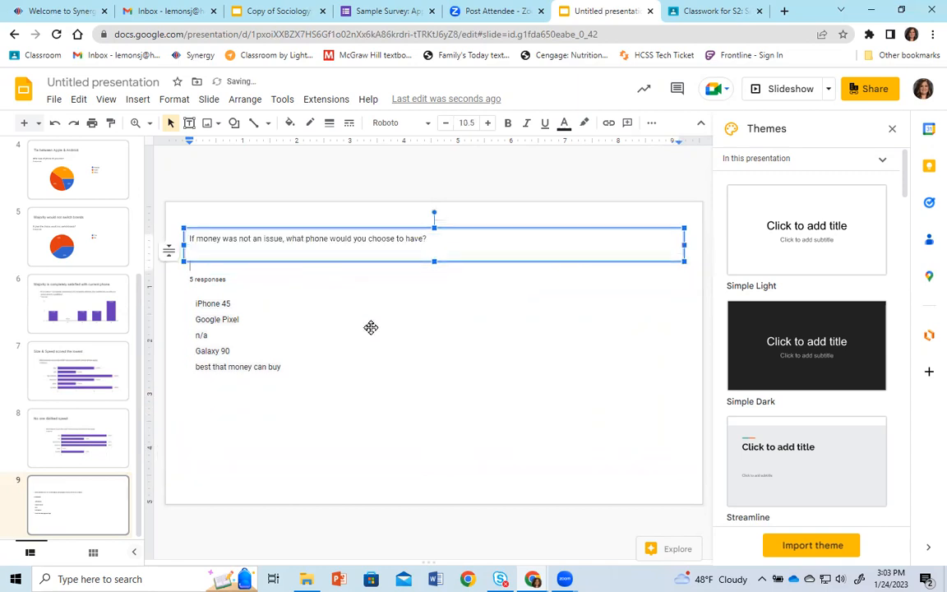
# Close the Themes pane and format the ninth slide's responses, from "iPhone 45" to "best that money can buy", as a bulleted list.
pyautogui.click(209, 335)
pyautogui.moveTo(197, 303); pyautogui.dragTo(300, 364)
pyautogui.click(892, 128)
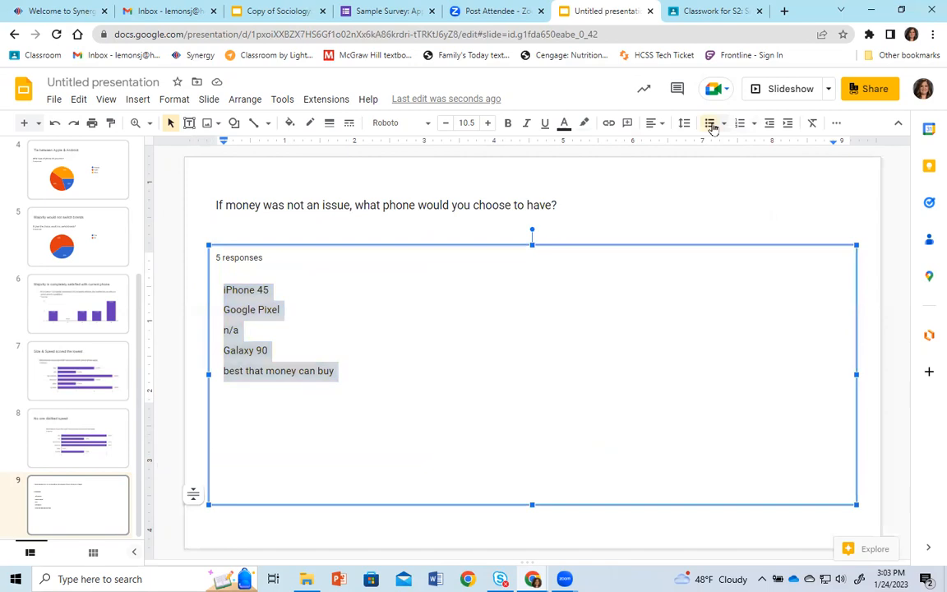
pyautogui.click(711, 124)
pyautogui.click(409, 354)
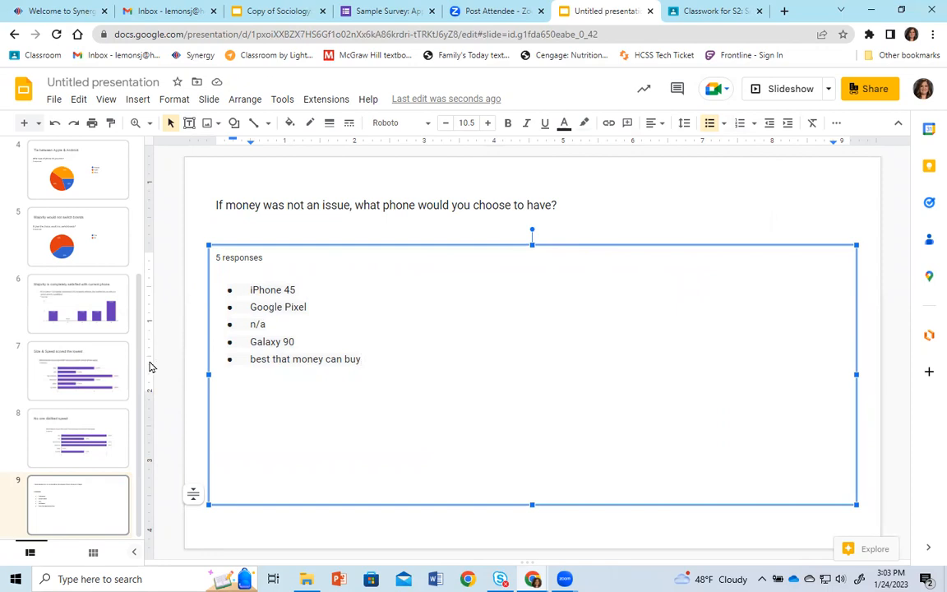
# Name the presentation "Apple VS Android" and look through its slides.
pyautogui.moveTo(136, 384); pyautogui.dragTo(147, 205)
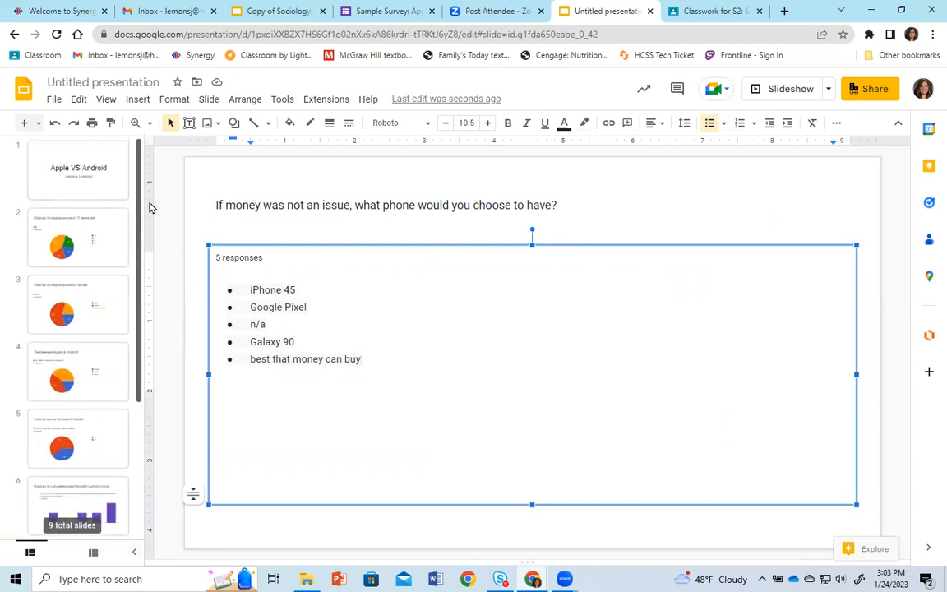
pyautogui.click(101, 81)
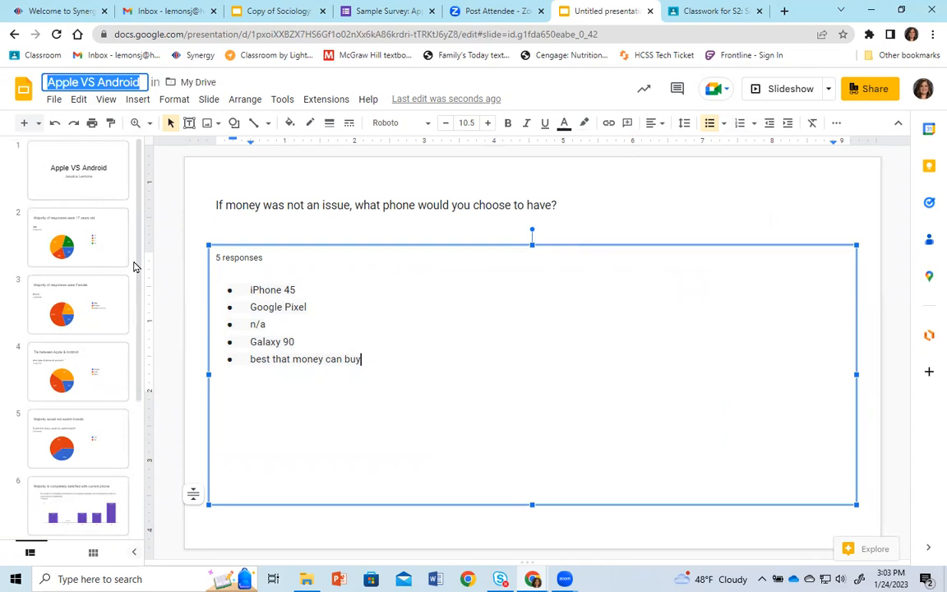
pyautogui.scroll(-1, 123, 317)
pyautogui.scroll(-3, 125, 322)
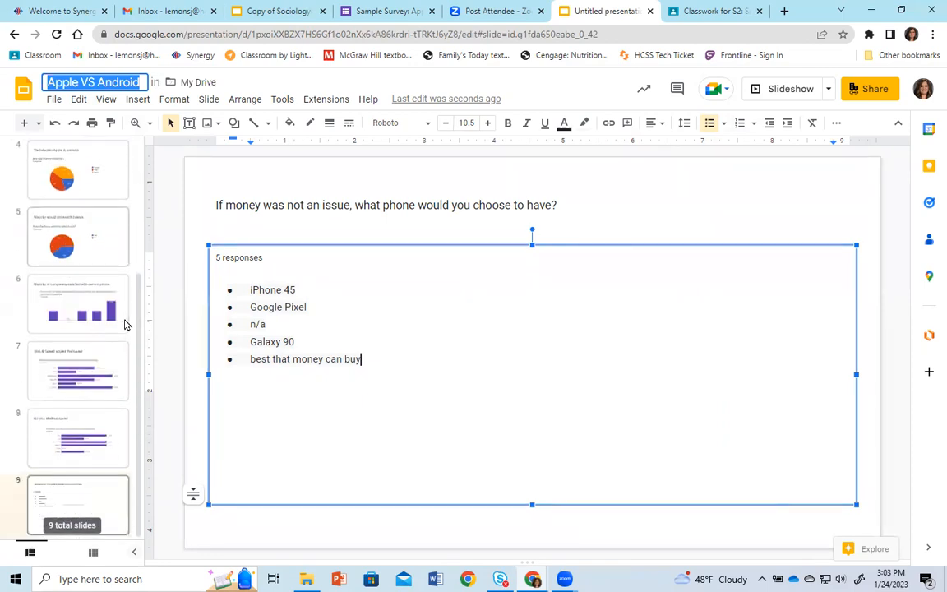
pyautogui.scroll(4, 125, 322)
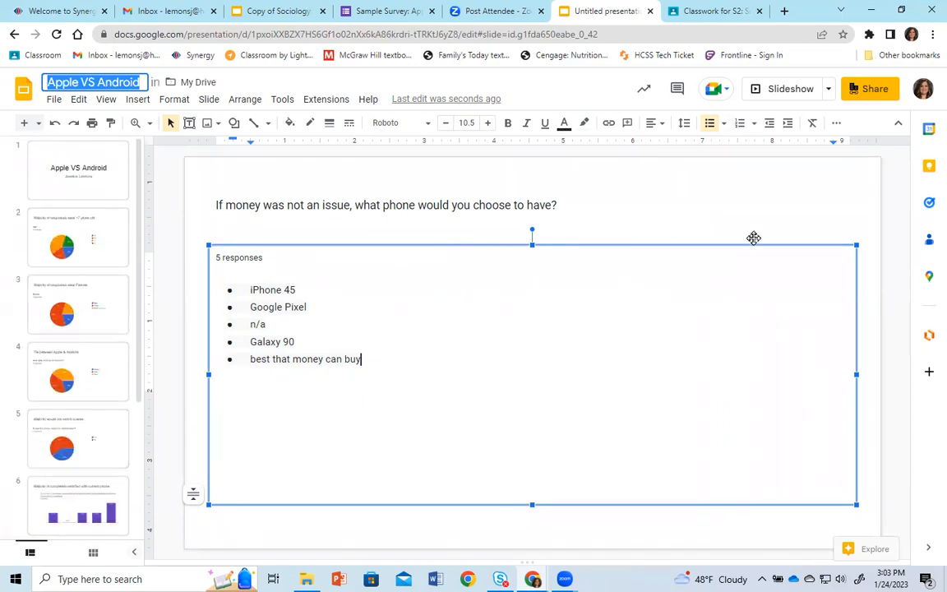
pyautogui.click(904, 234)
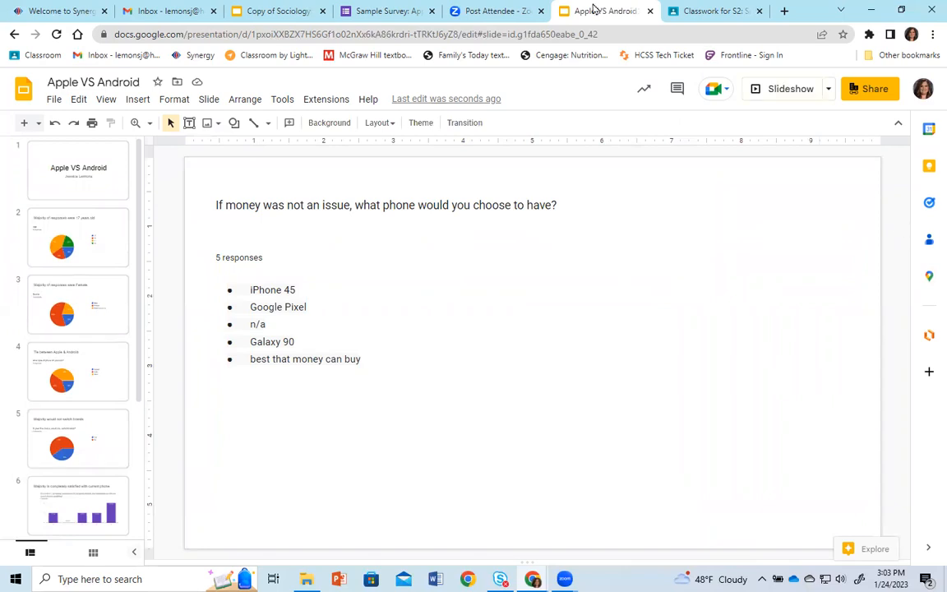